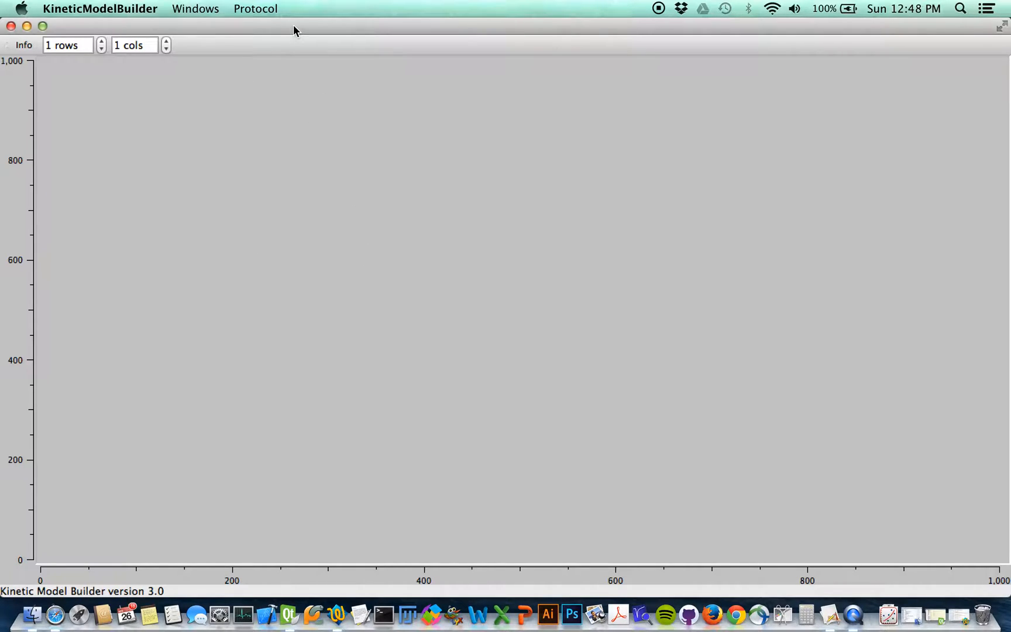
Open the protocol's settings and name the protocol "My Protocol".
drag(269, 5, 265, 98)
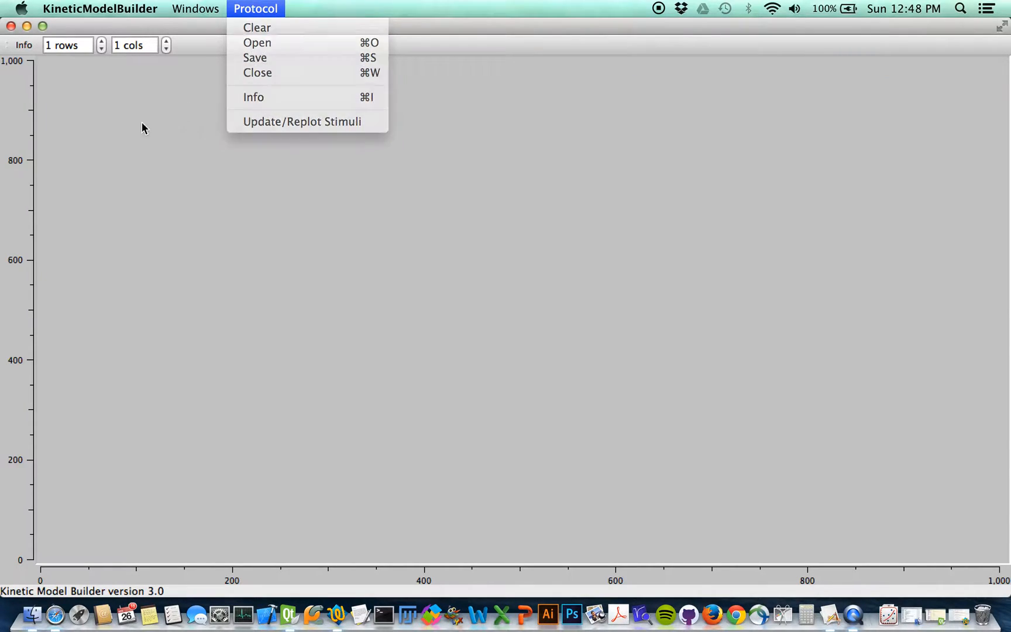
click(24, 46)
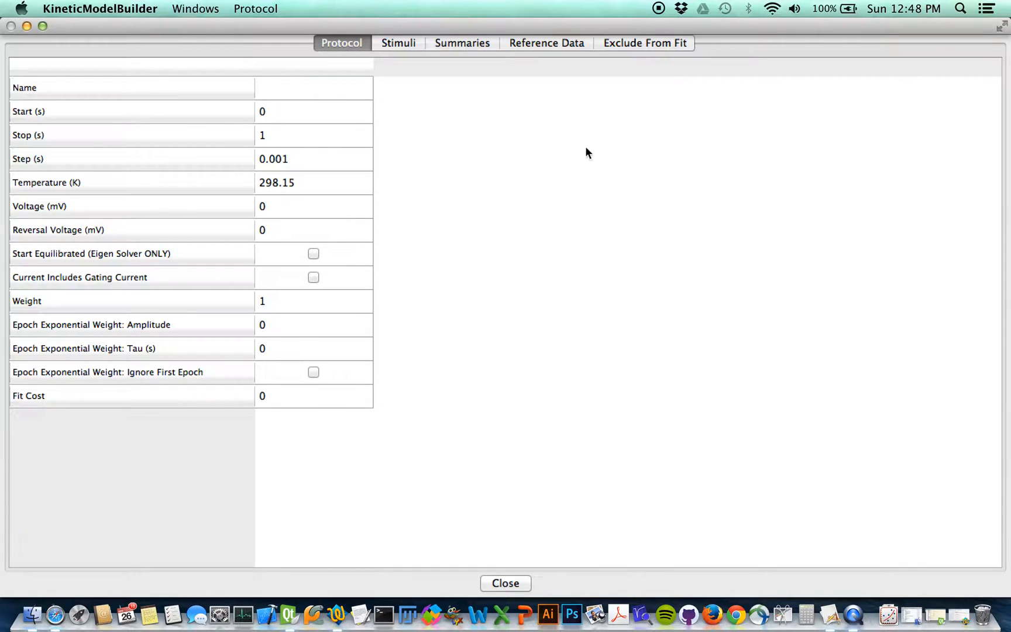
double_click(305, 88)
text(My Protocol)
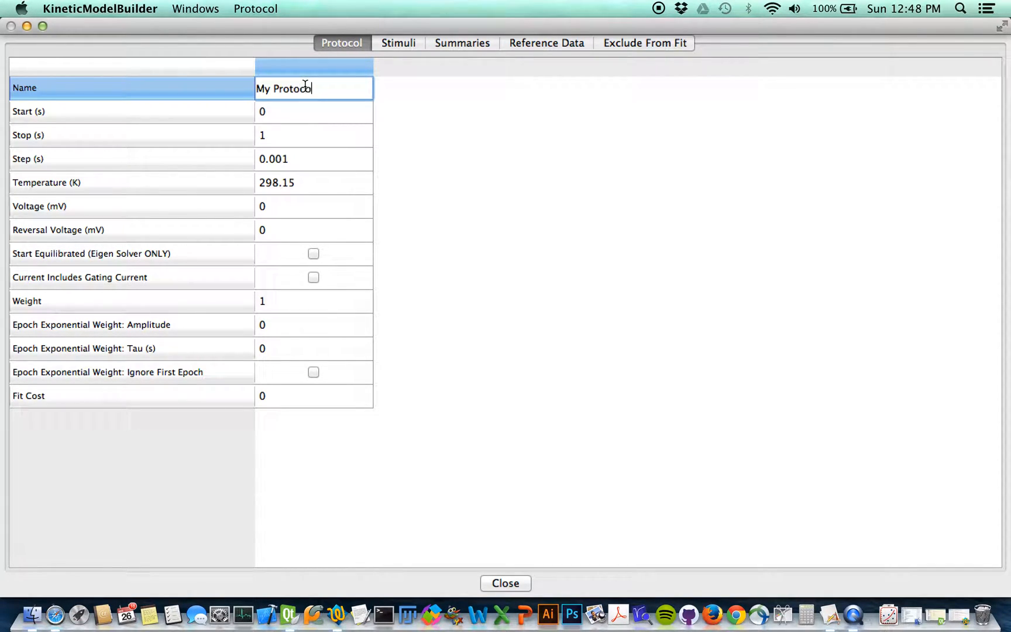
key(Return)
Examine the protocol's start, stop and step times and its temperature and voltage parameters.
drag(229, 118, 229, 164)
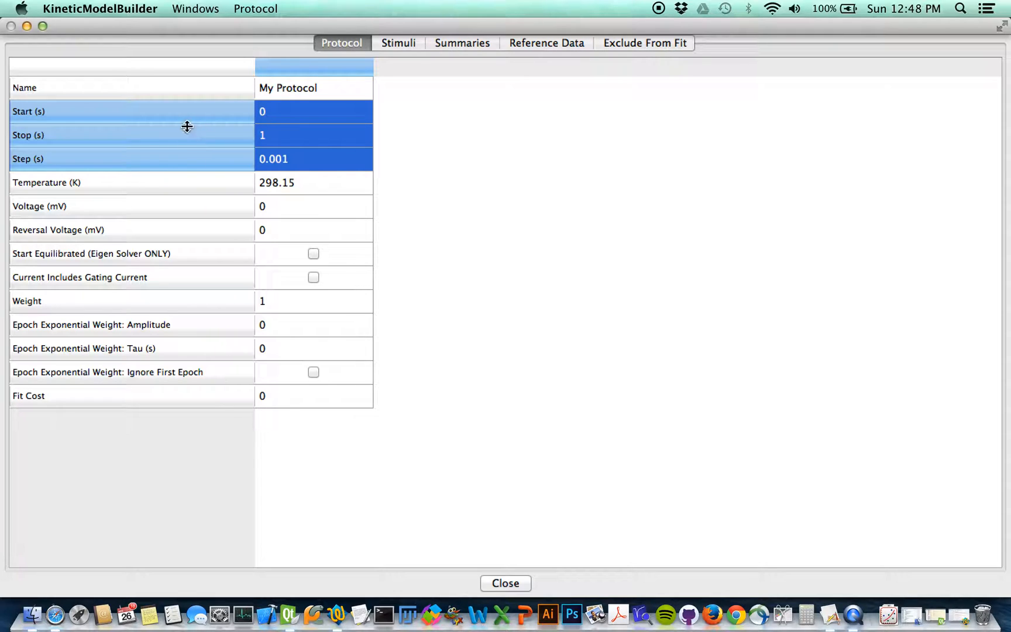
click(284, 115)
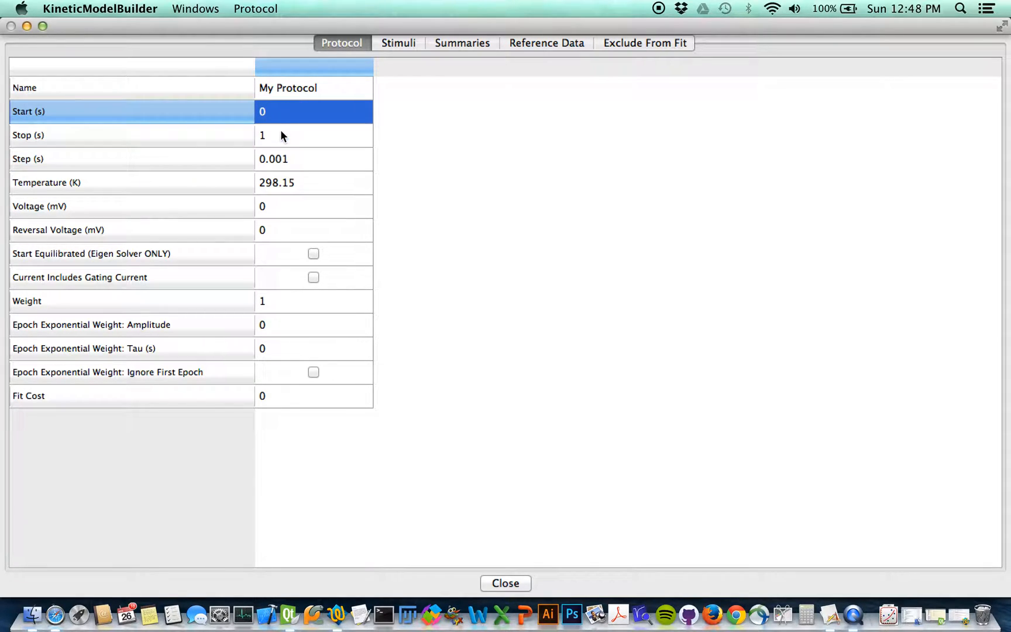
click(278, 135)
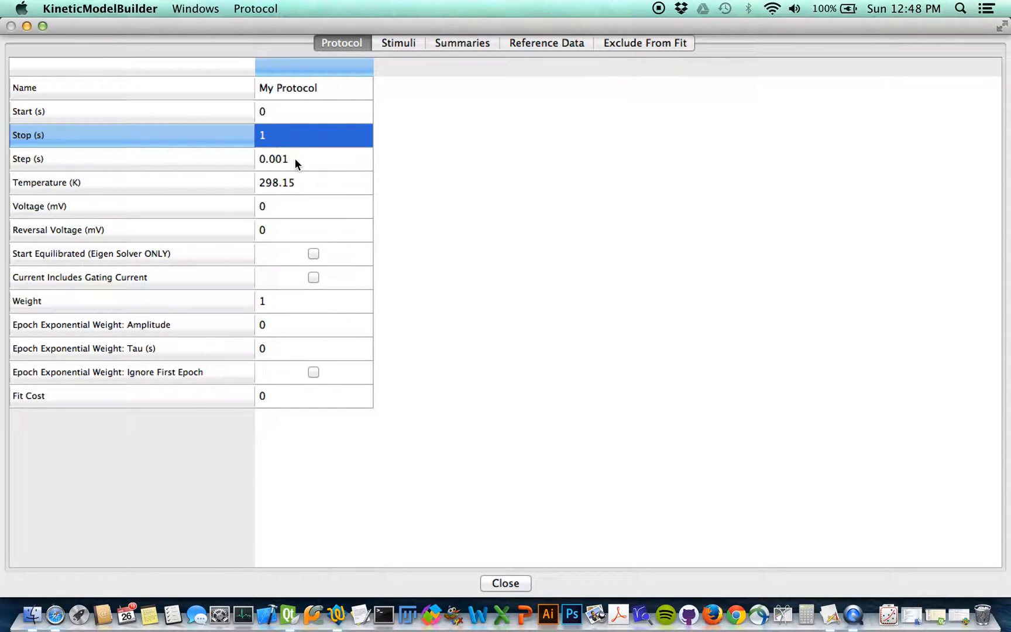
click(296, 158)
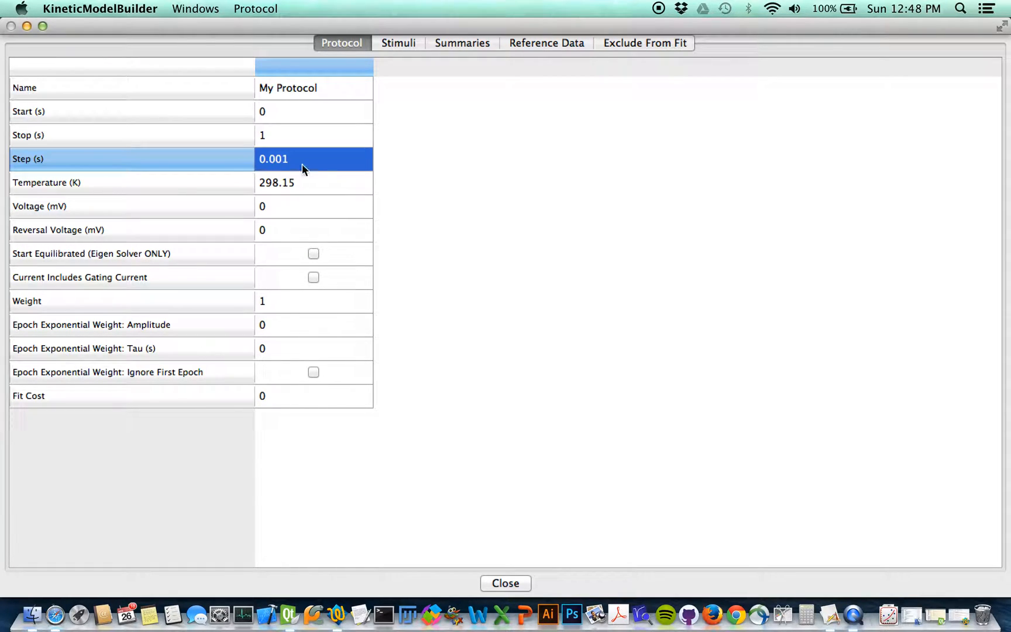
click(229, 186)
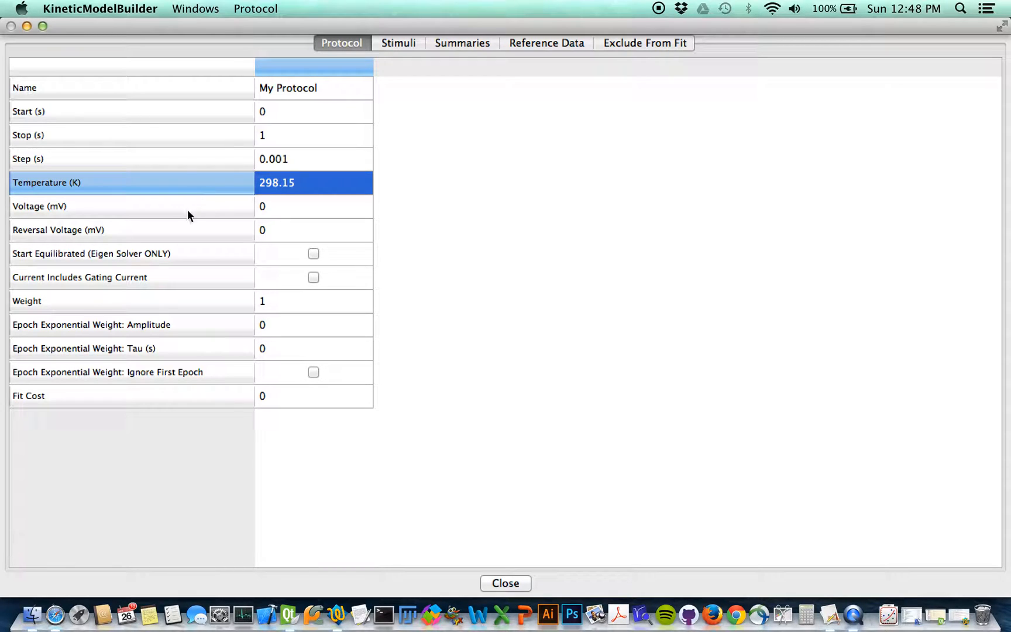
click(215, 207)
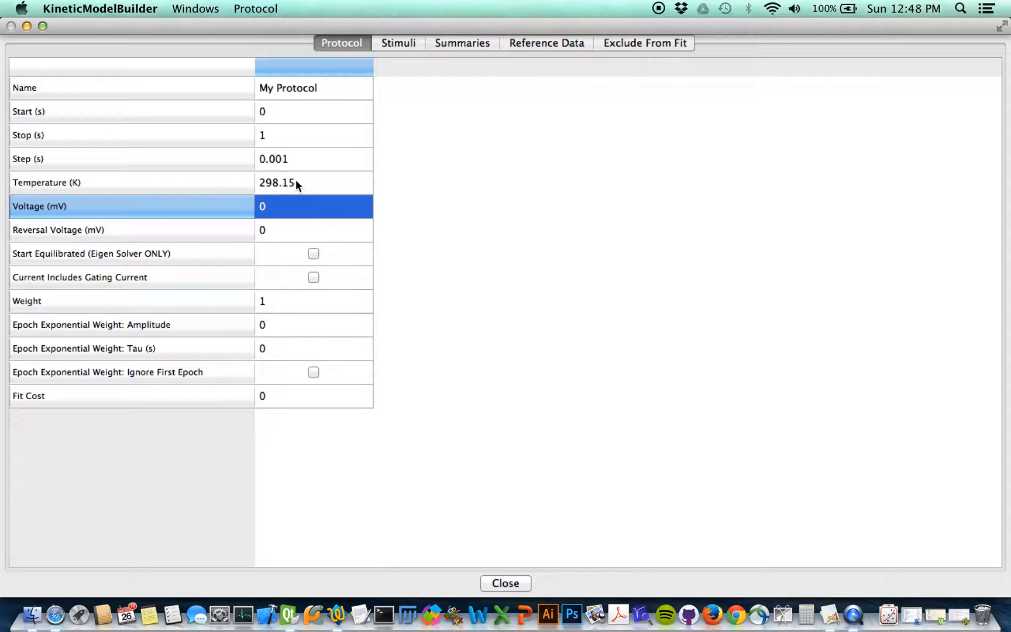
drag(181, 184, 180, 205)
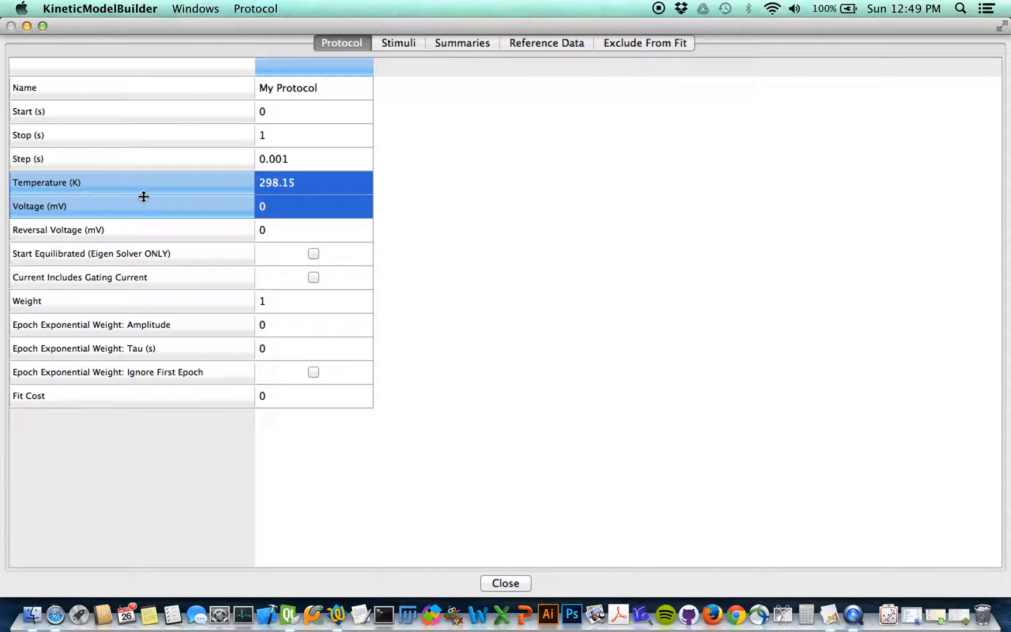
click(83, 183)
click(93, 207)
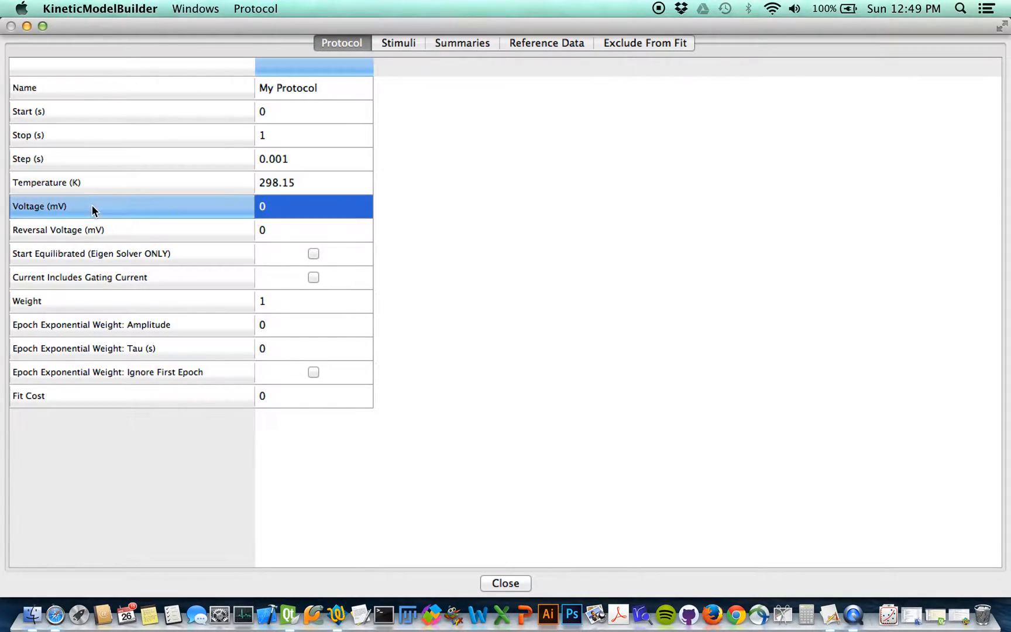
Review the protocol's reversal voltage, equilibrated start, gating current, weighting and fit cost parameters.
click(169, 231)
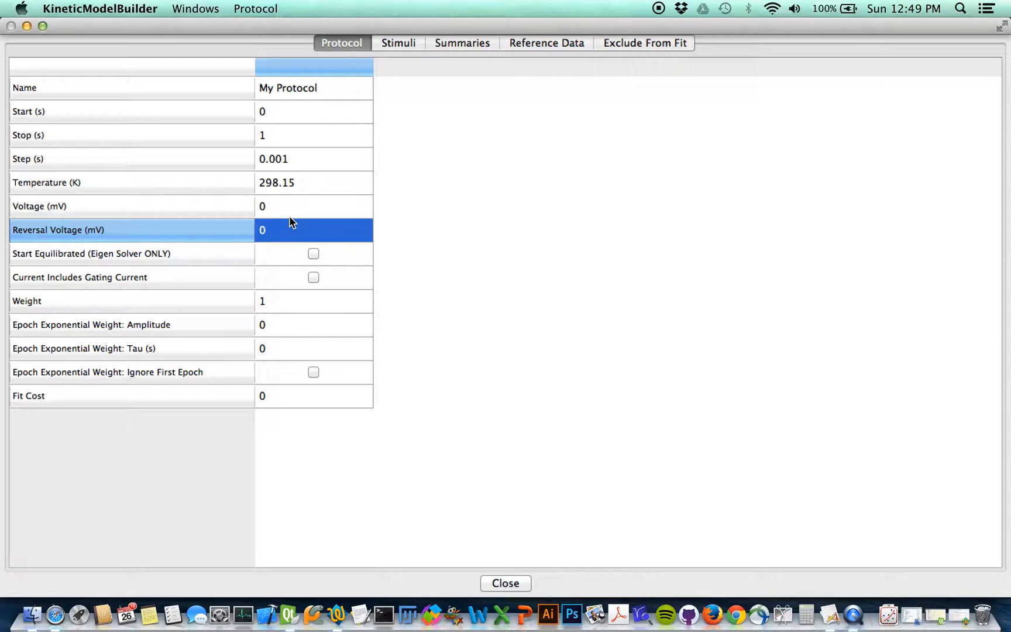
click(205, 207)
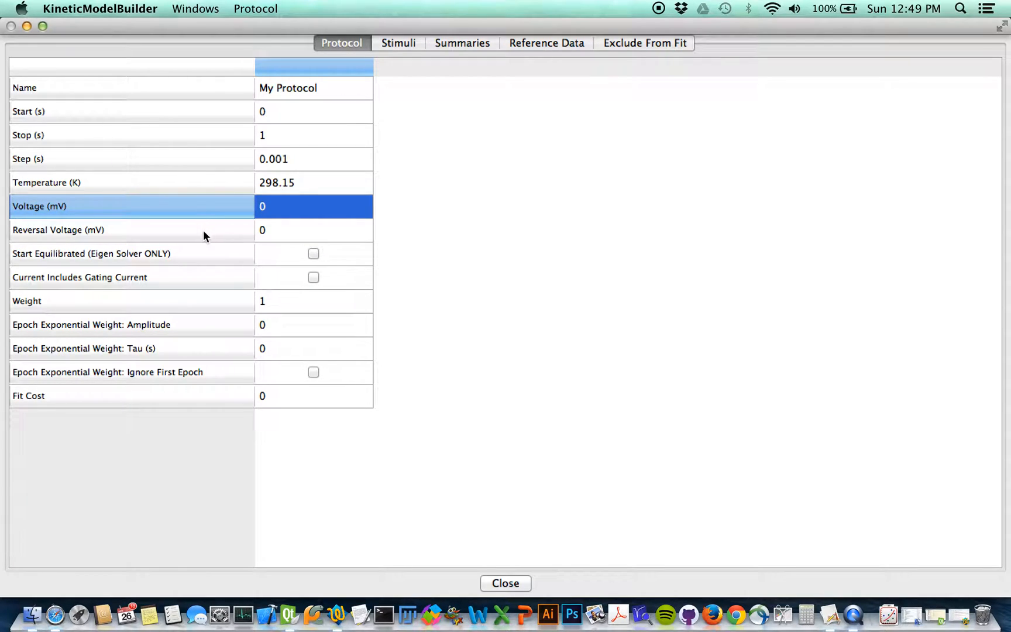
click(275, 230)
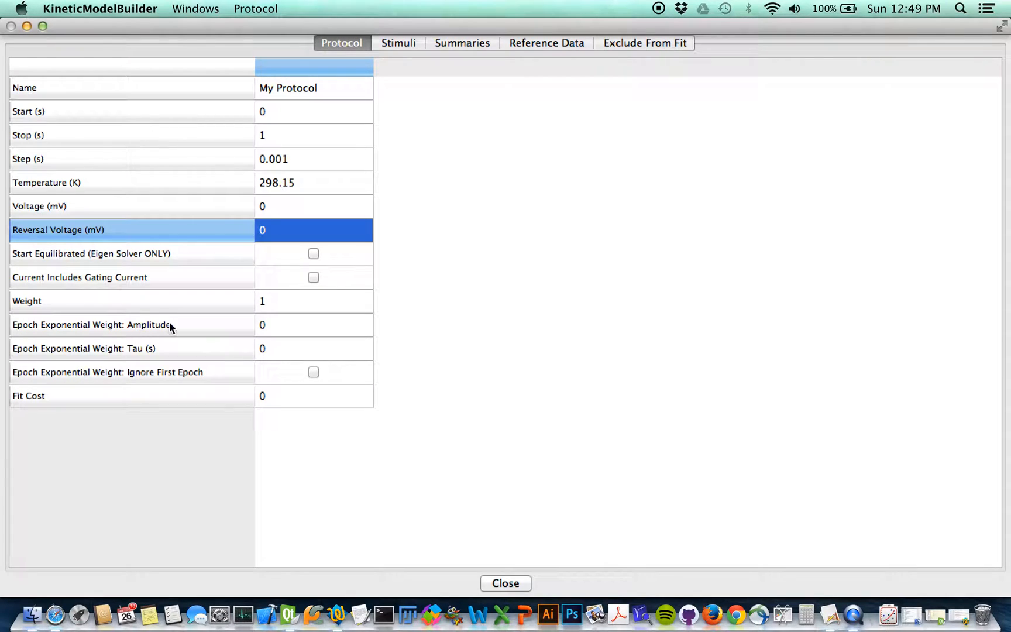
click(177, 255)
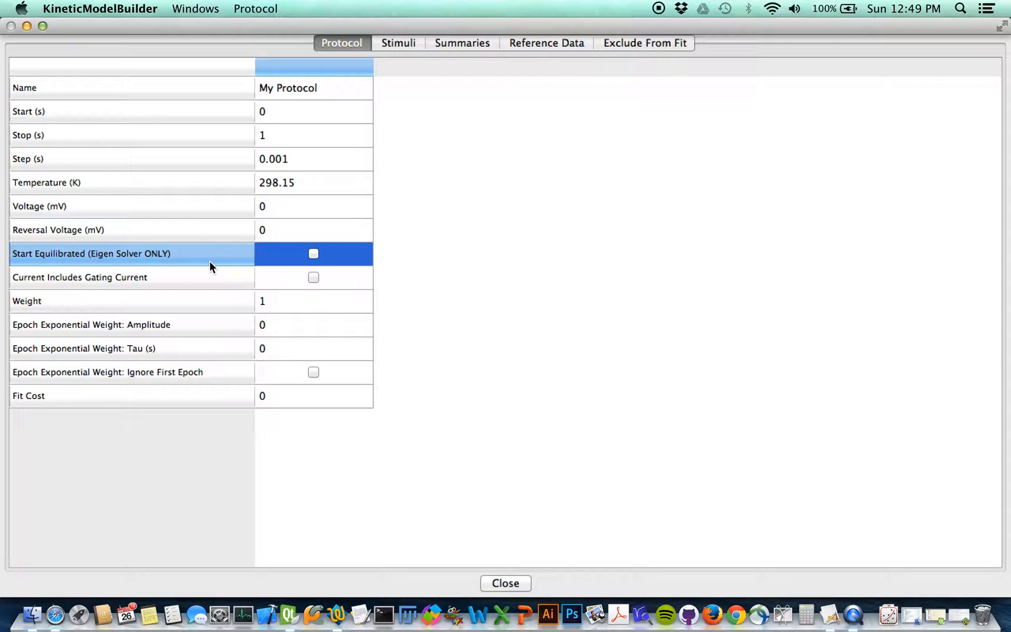
click(150, 280)
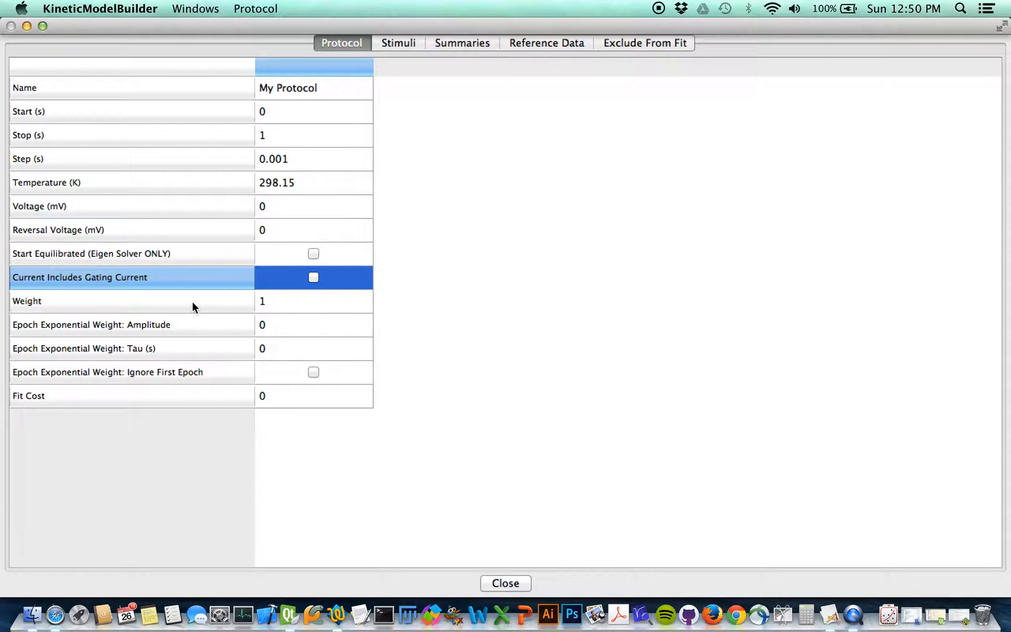
drag(192, 301, 187, 398)
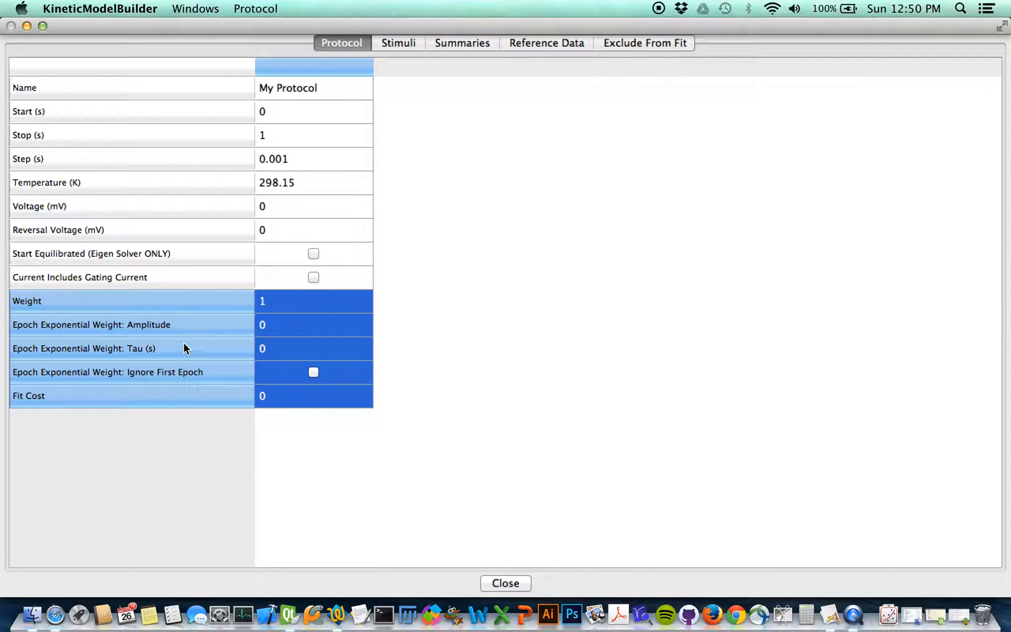
drag(220, 112, 219, 161)
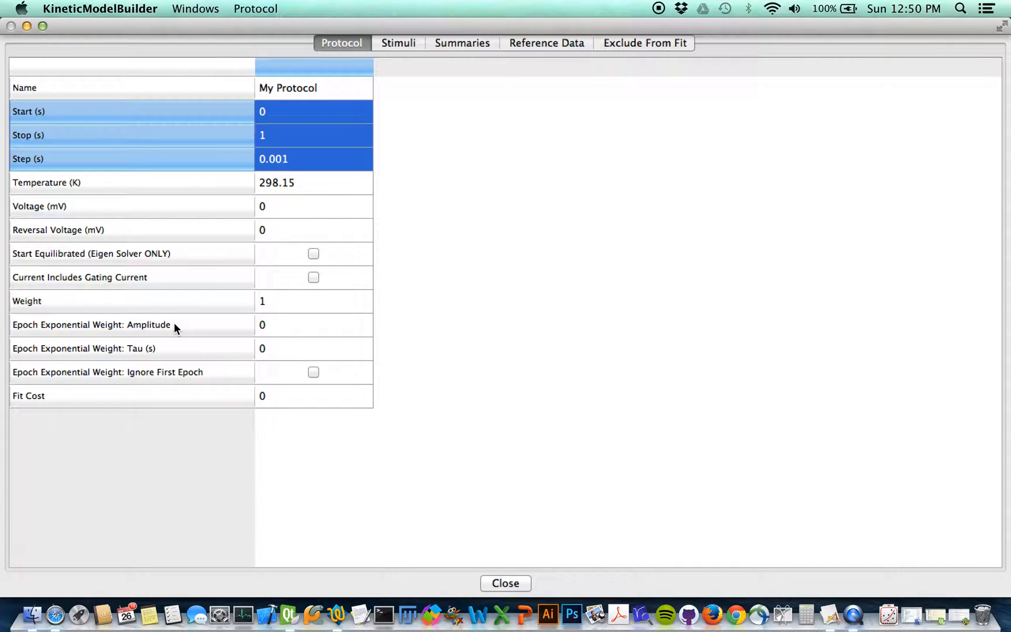
drag(175, 326, 169, 373)
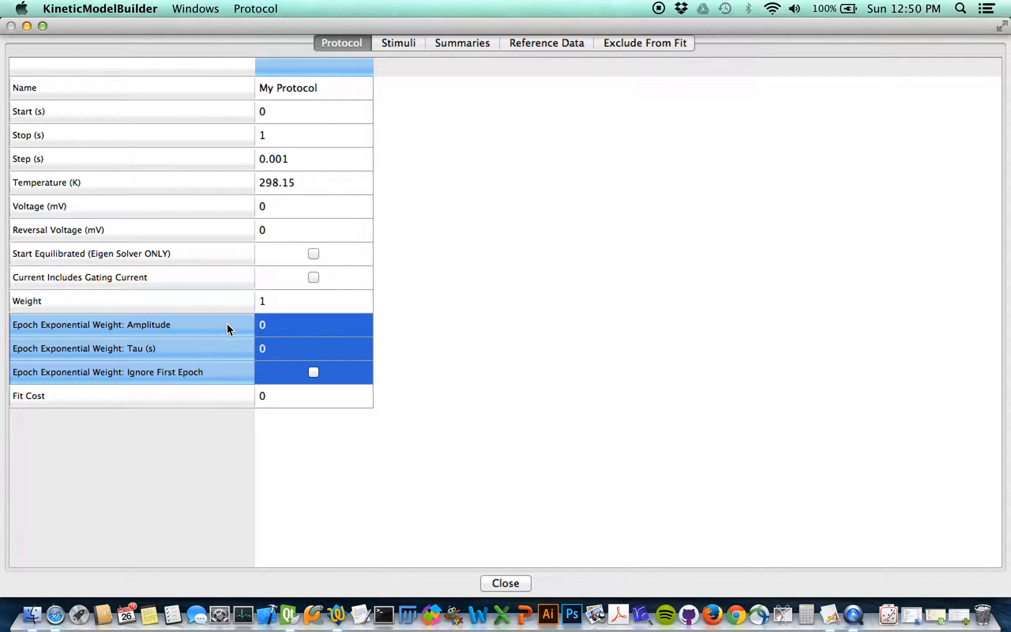
click(461, 153)
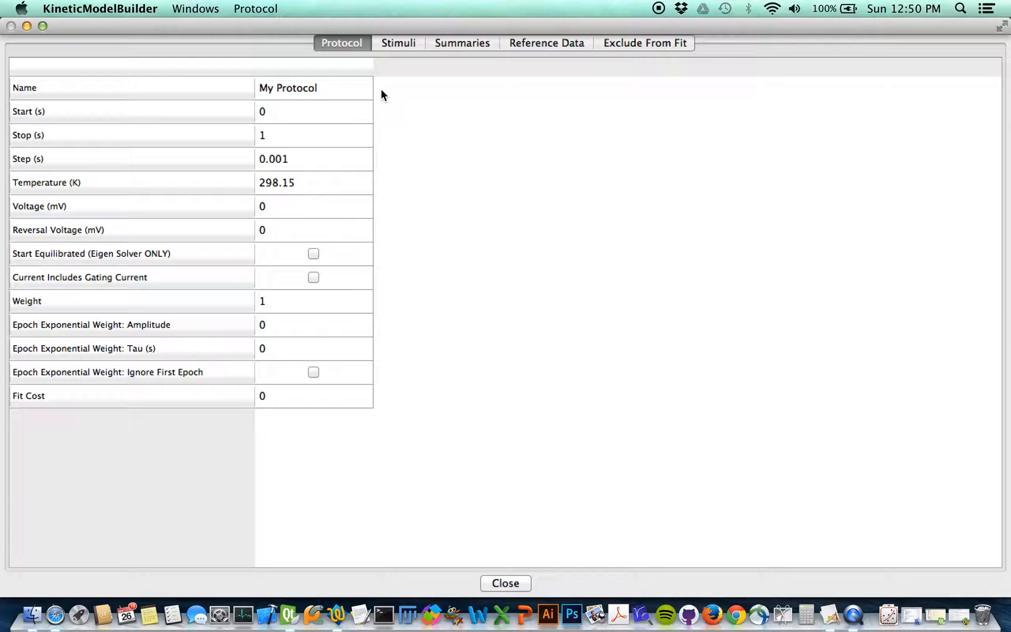
Add three stimuli to the protocol and widen the stimulus table's Name column.
click(392, 44)
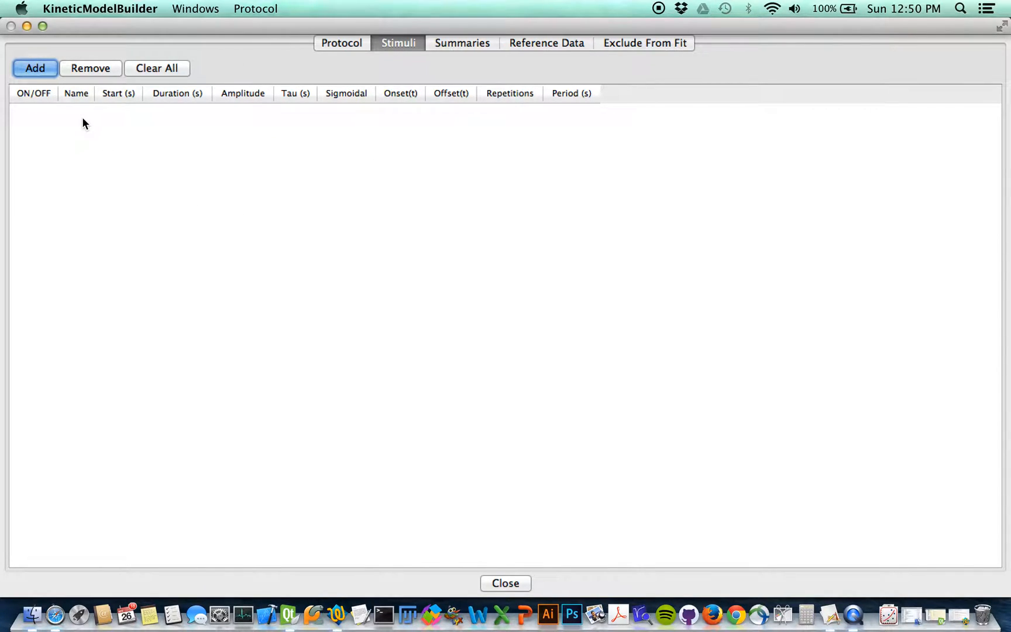
click(36, 69)
click(37, 68)
click(37, 68)
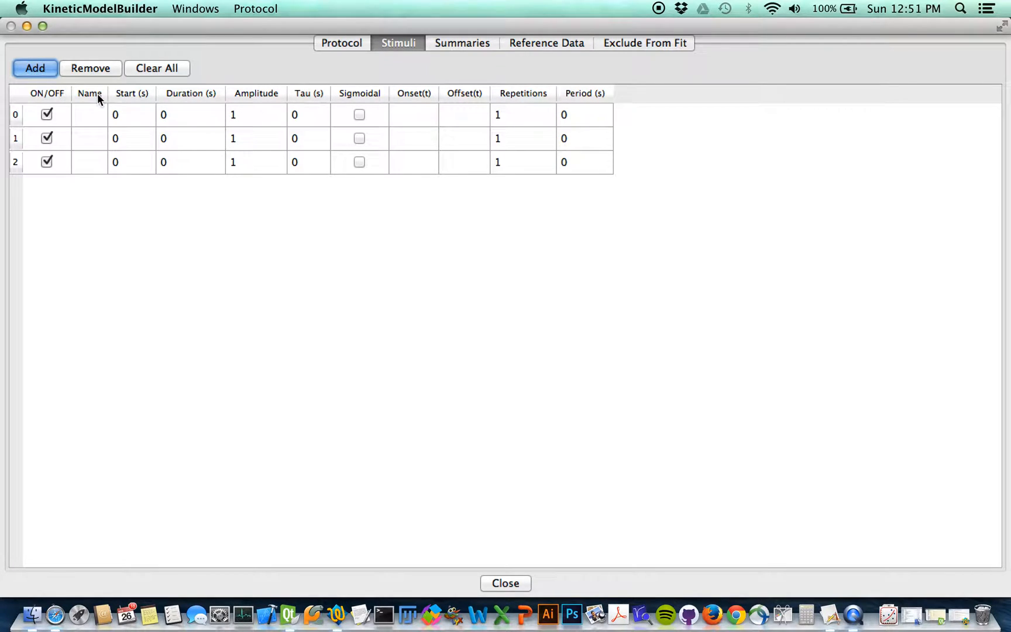
drag(108, 93, 236, 89)
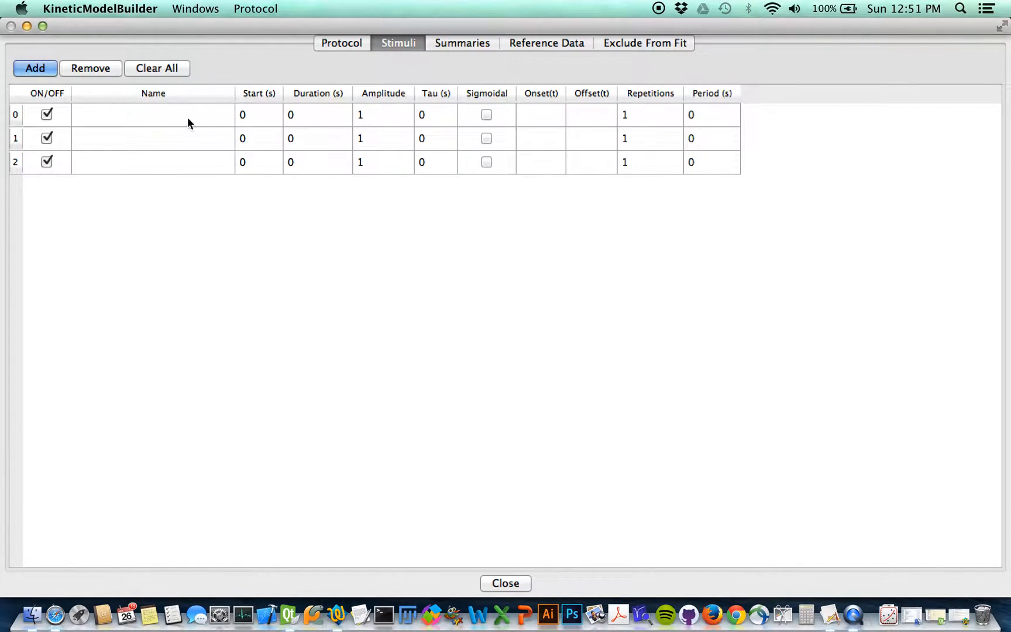
Name the first stimulus "Temperature" and the second "Voltage", and narrow the Name column slightly.
double_click(117, 114)
text(Temperature)
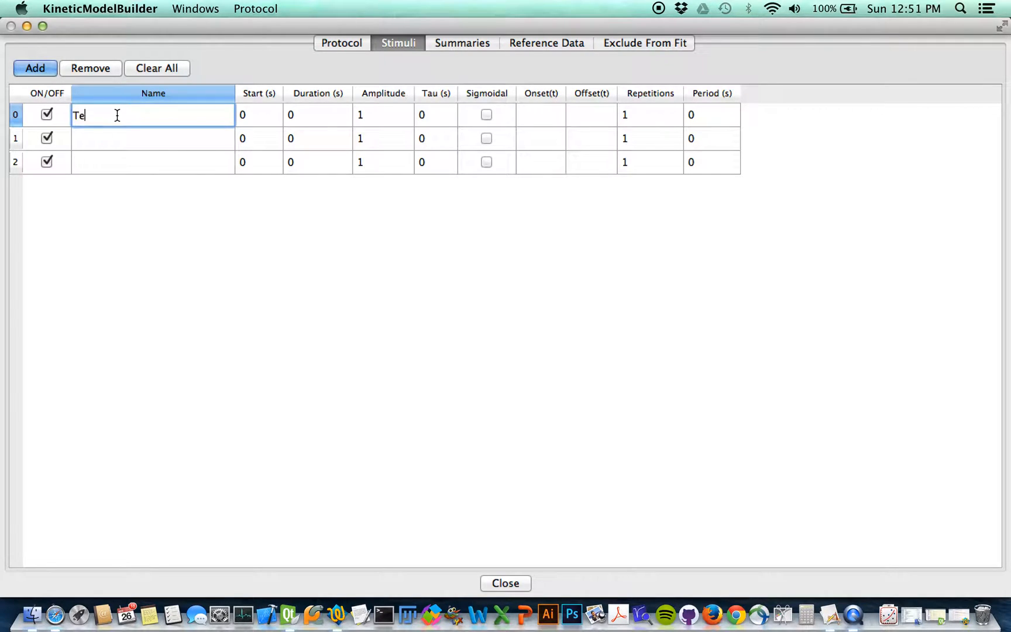
key(Return)
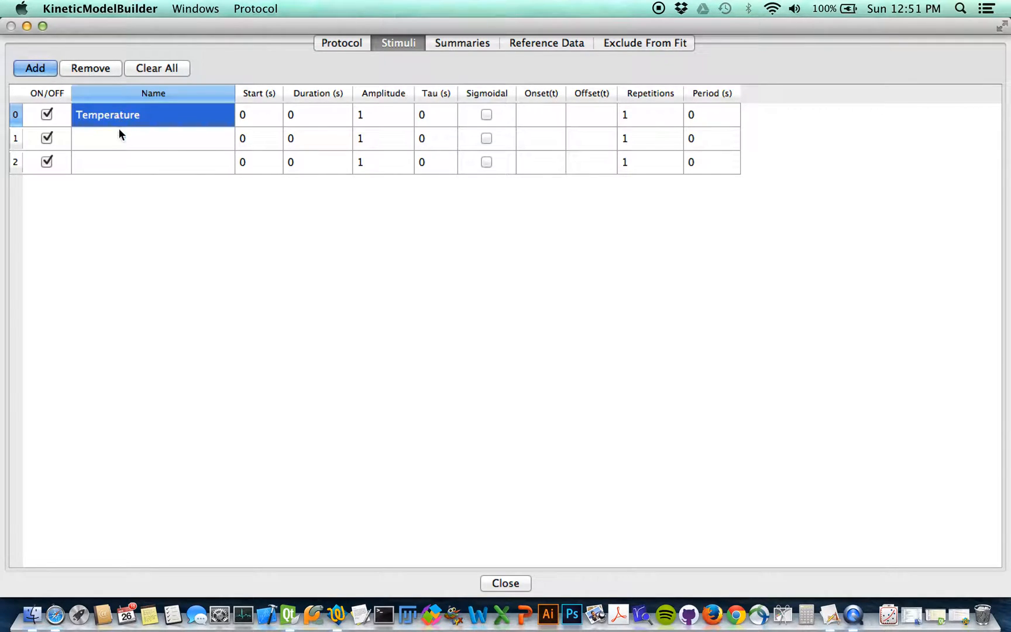
double_click(116, 134)
text(Voltage)
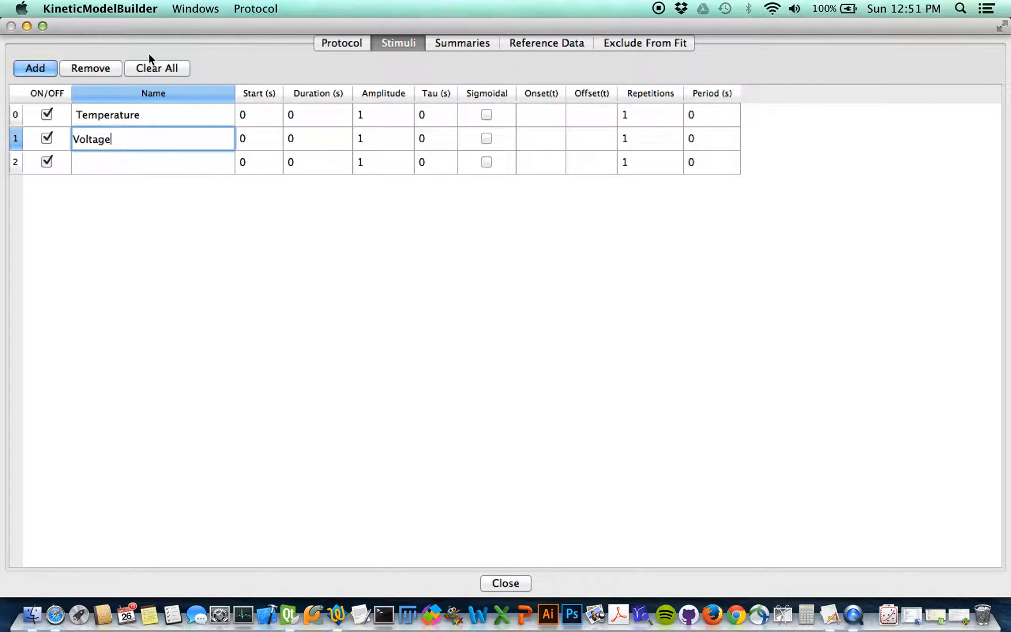
key(Return)
drag(234, 87, 193, 93)
Compare the Temperature and Voltage stimulus names with the matching temperature and voltage parameters in the protocol settings.
click(128, 117)
click(120, 142)
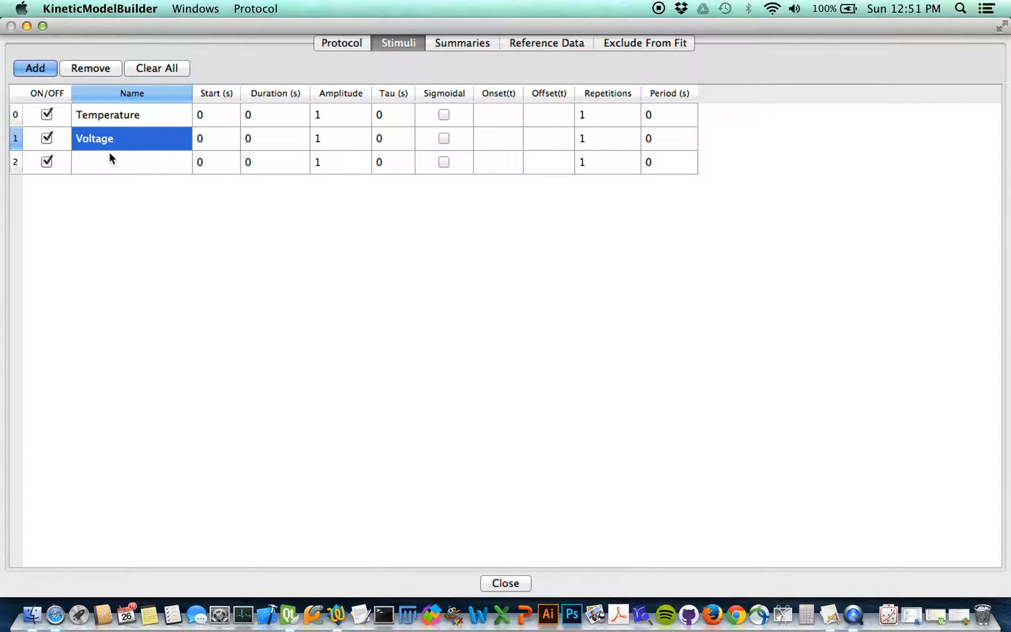
click(153, 114)
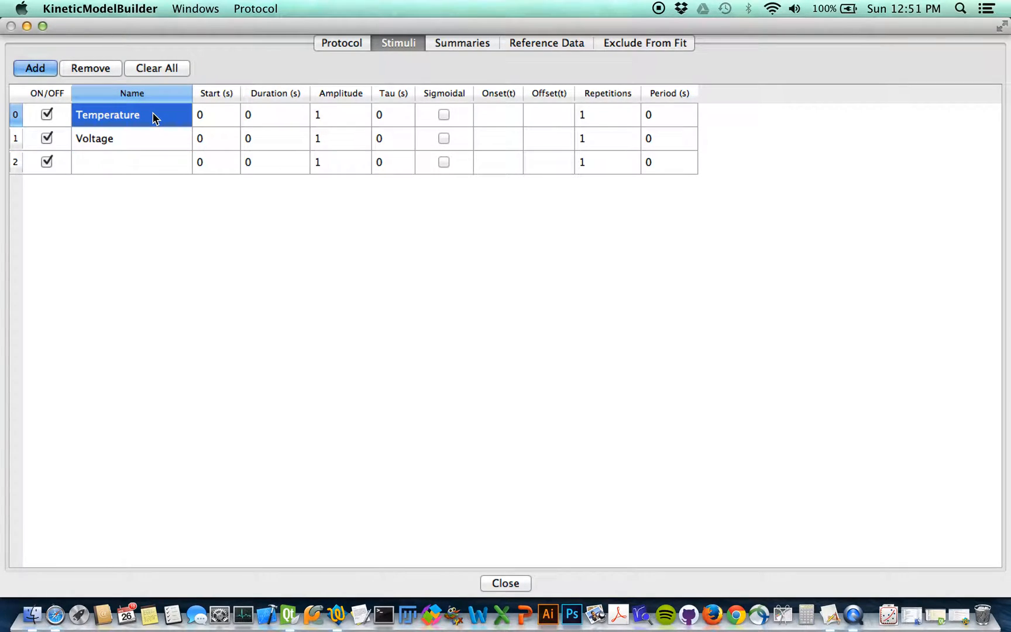
click(126, 139)
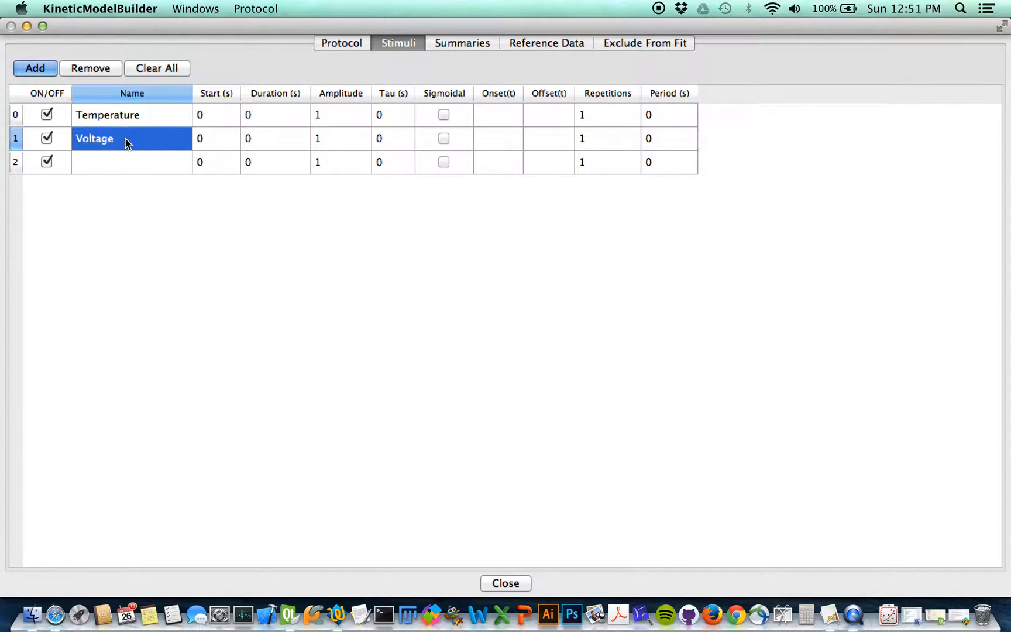
click(336, 41)
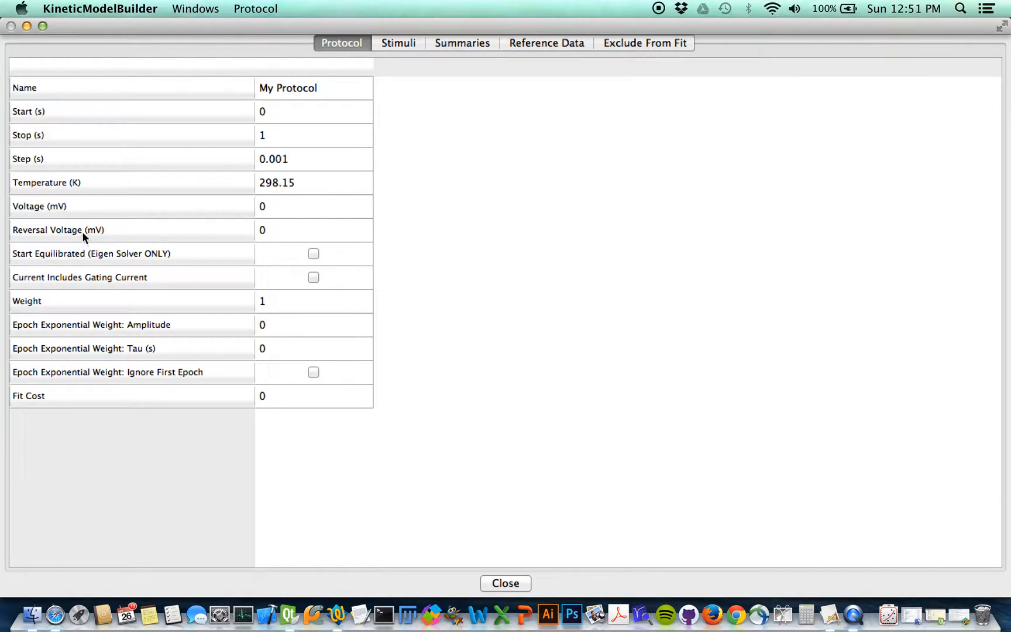
click(83, 184)
click(83, 206)
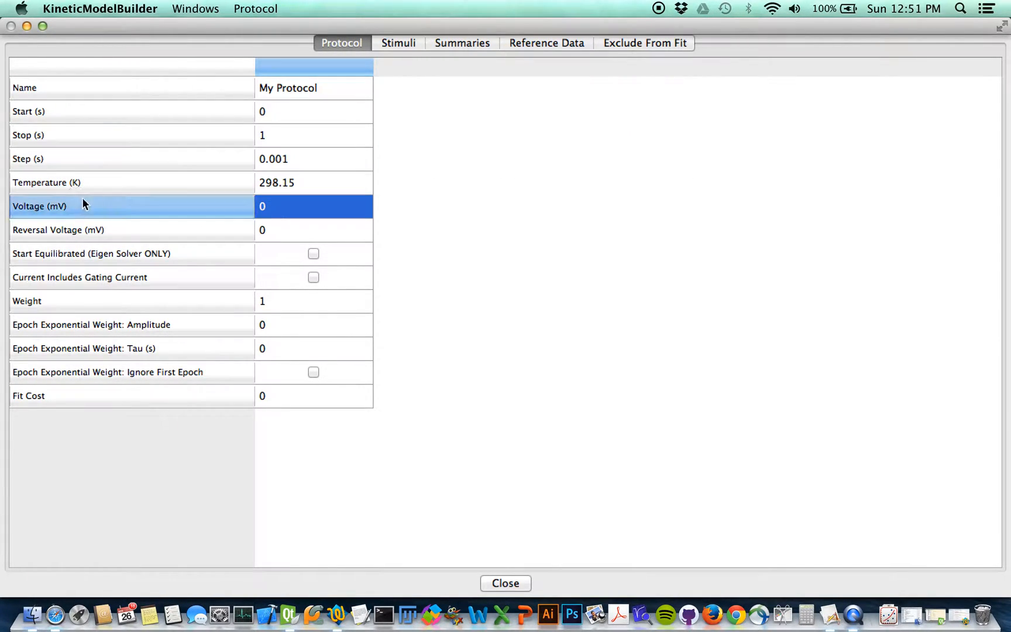
click(403, 43)
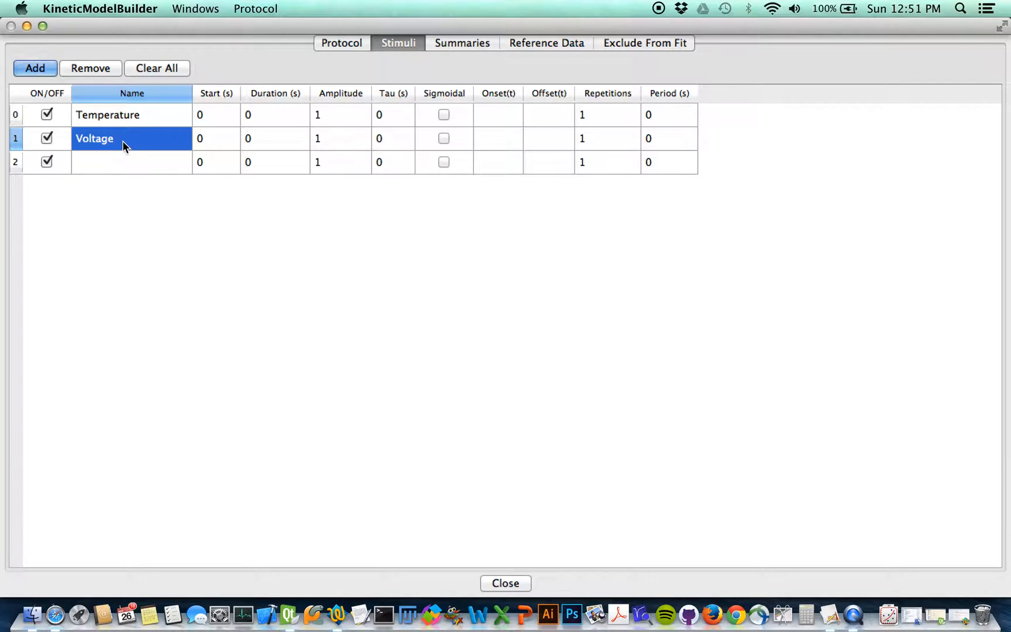
Name the third stimulus "Drug".
double_click(108, 162)
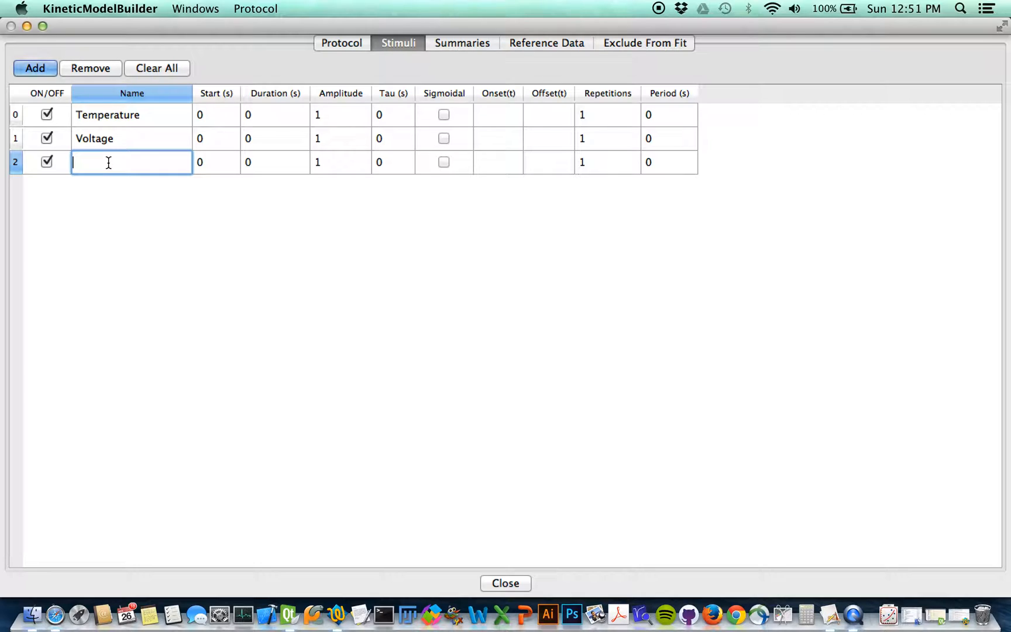
text(Durg)
key(Return)
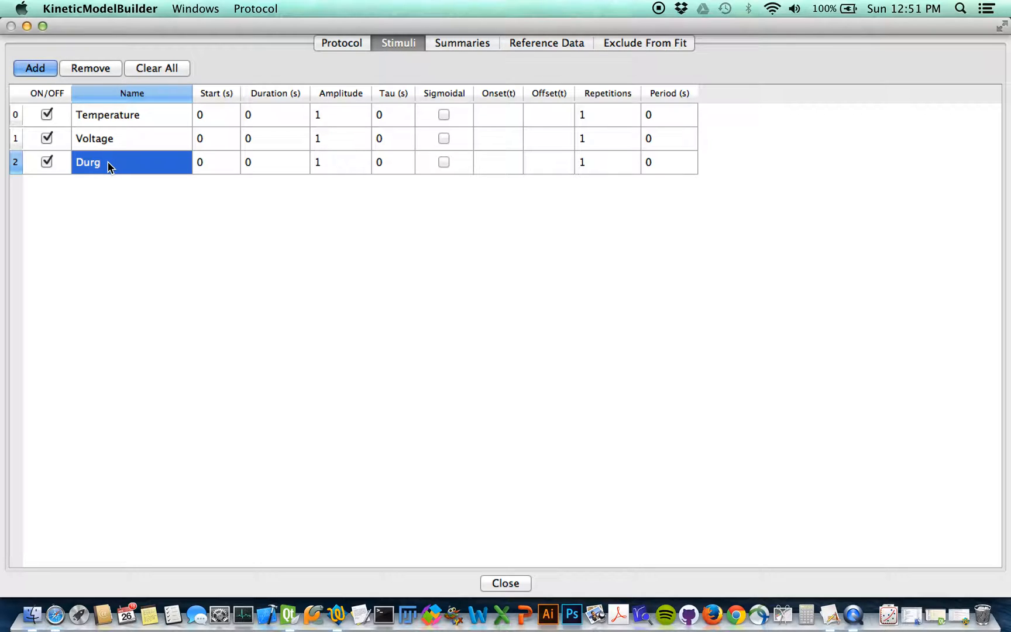
double_click(110, 167)
key(BackSpace)
text(Drug)
key(Return)
click(164, 252)
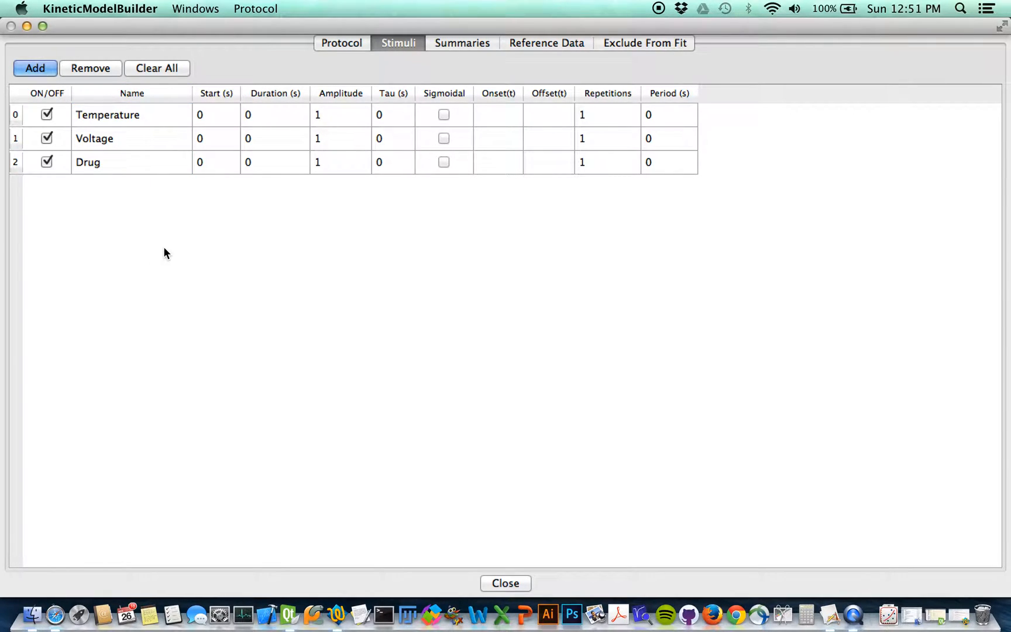
Rename the third stimulus "Drug (M)".
click(130, 162)
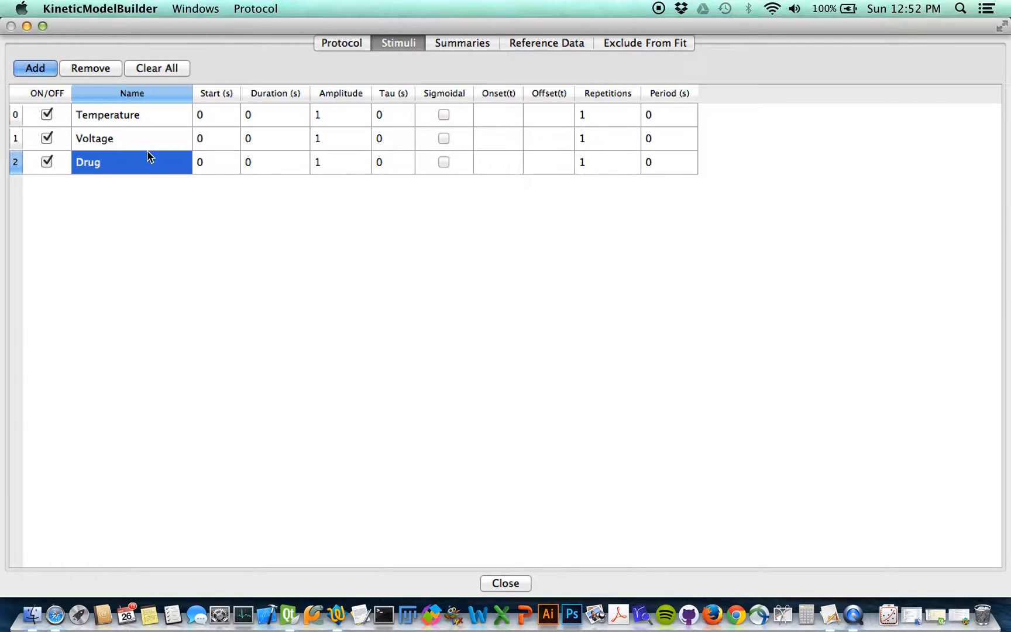
double_click(137, 164)
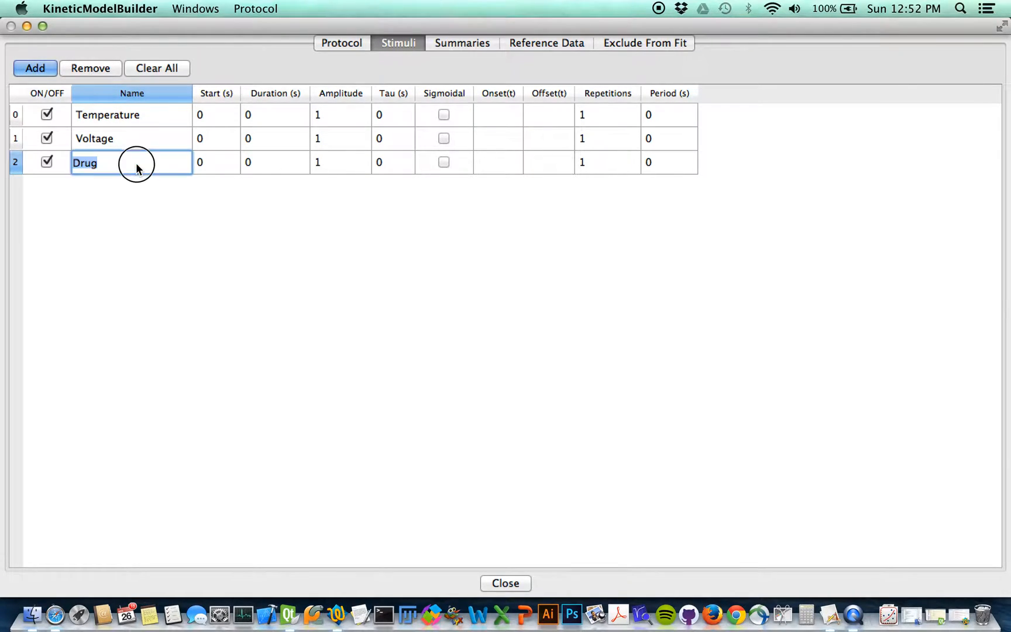
click(137, 163)
text((M))
click(133, 225)
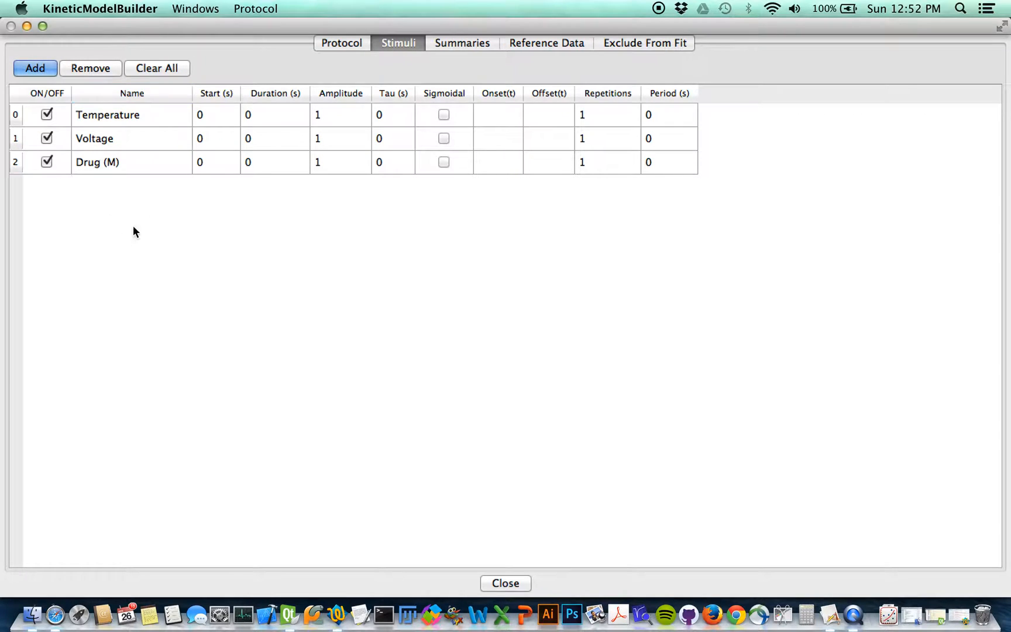
Remove the "(M)" unit from the third stimulus's name so it reads "Drug".
click(132, 165)
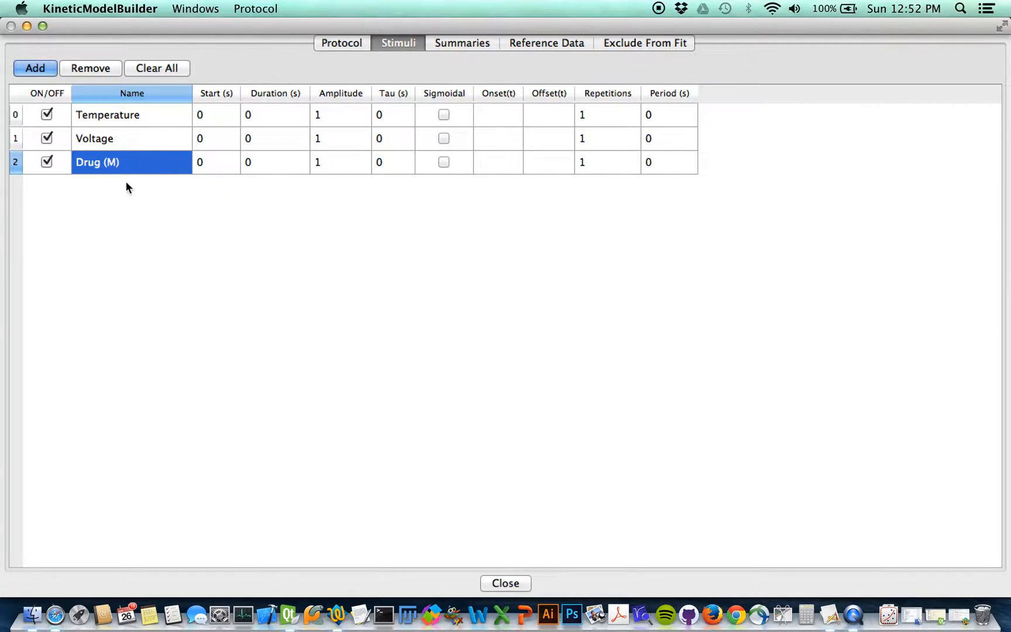
click(130, 167)
key(BackSpace)
key(BackSpace)
key(BackSpace)
key(BackSpace)
key(Return)
click(203, 251)
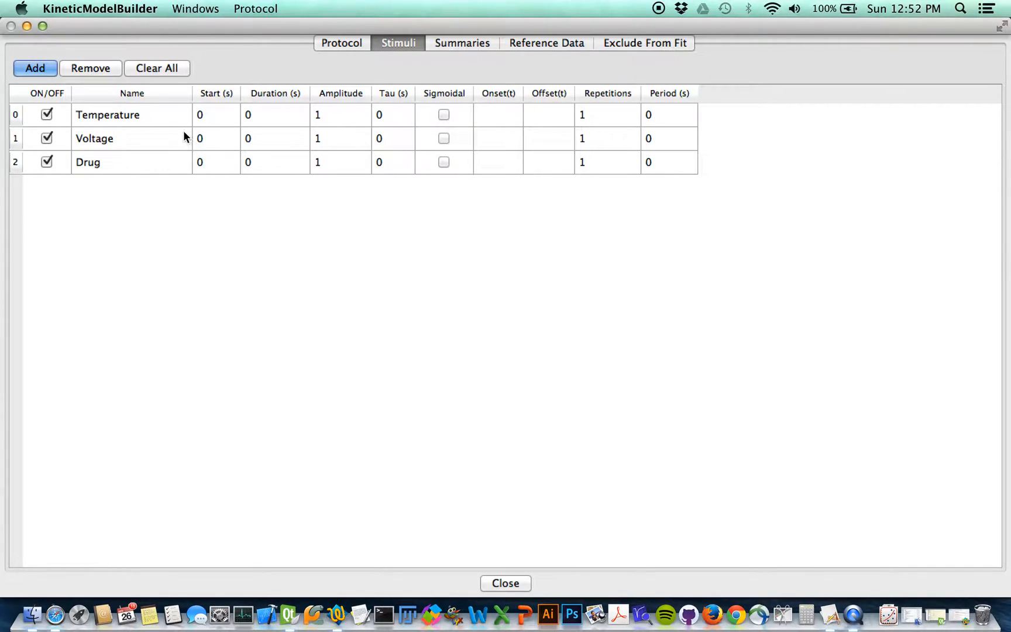
click(212, 110)
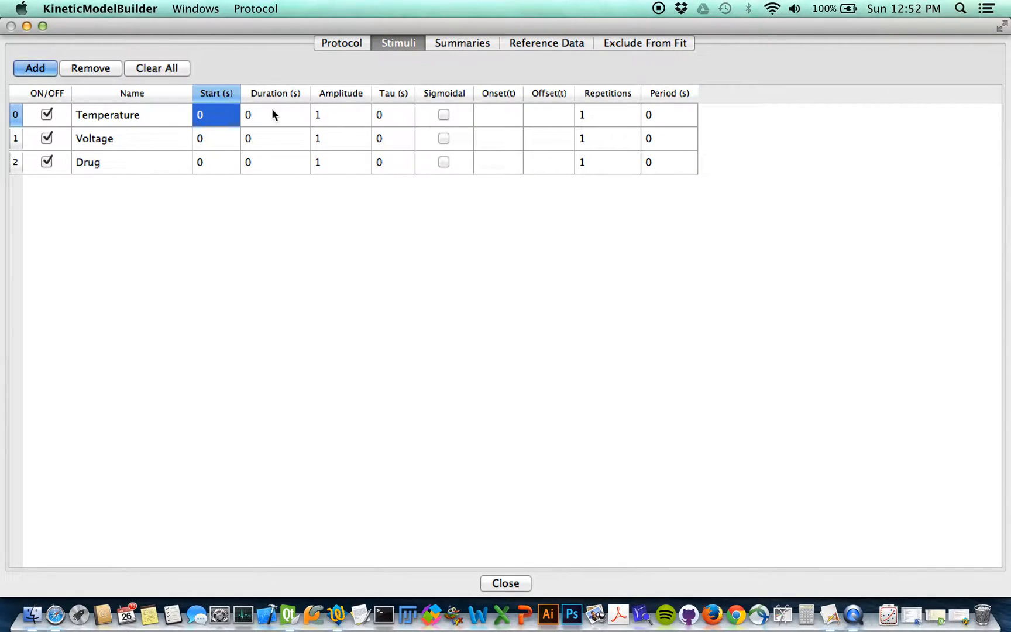
click(275, 110)
click(335, 111)
drag(219, 94, 339, 89)
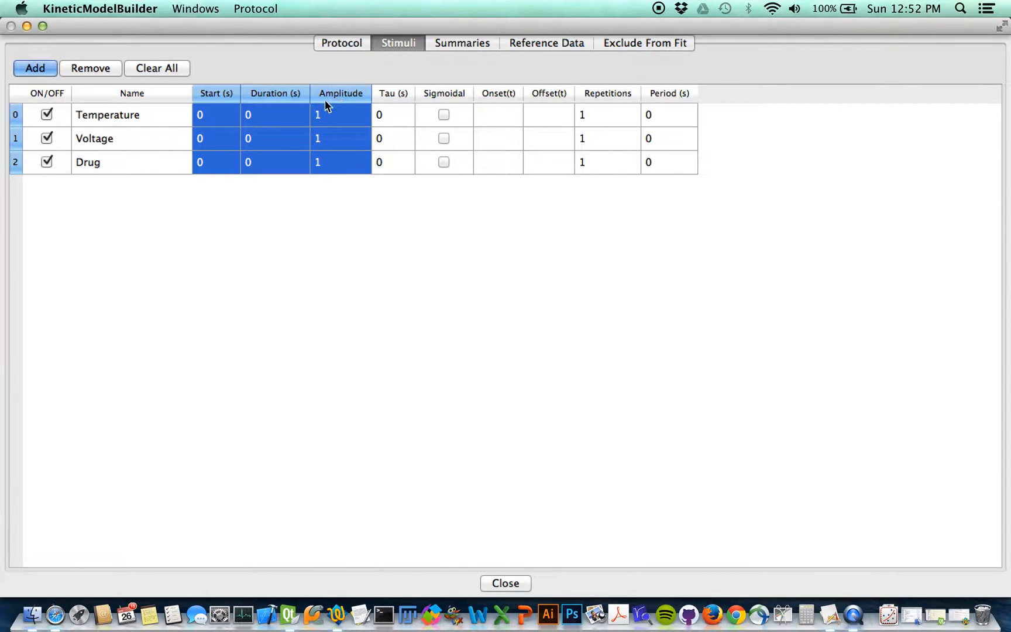
click(261, 230)
Set the Temperature stimulus to start at 0.3 s with a duration of 0.4 s and an amplitude of 20.
double_click(216, 116)
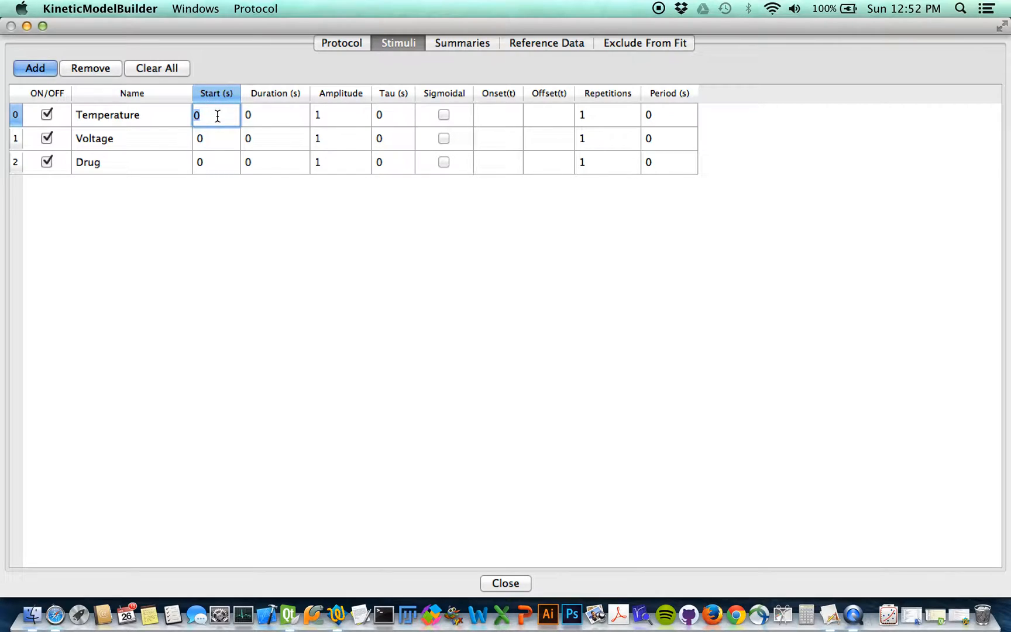
text(.3)
click(259, 121)
click(261, 117)
text(.4)
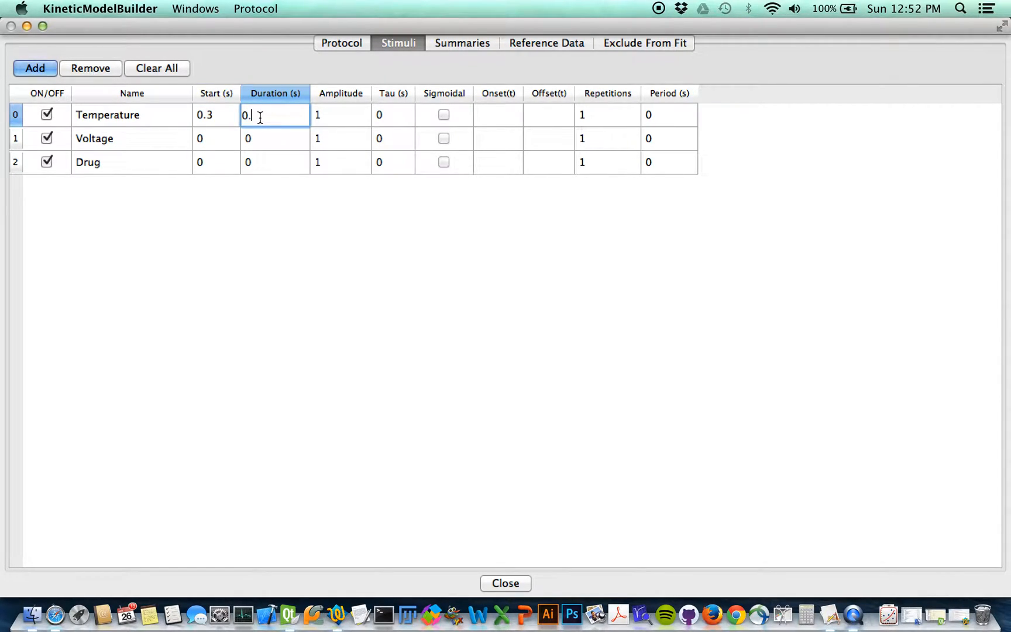
key(Return)
double_click(333, 114)
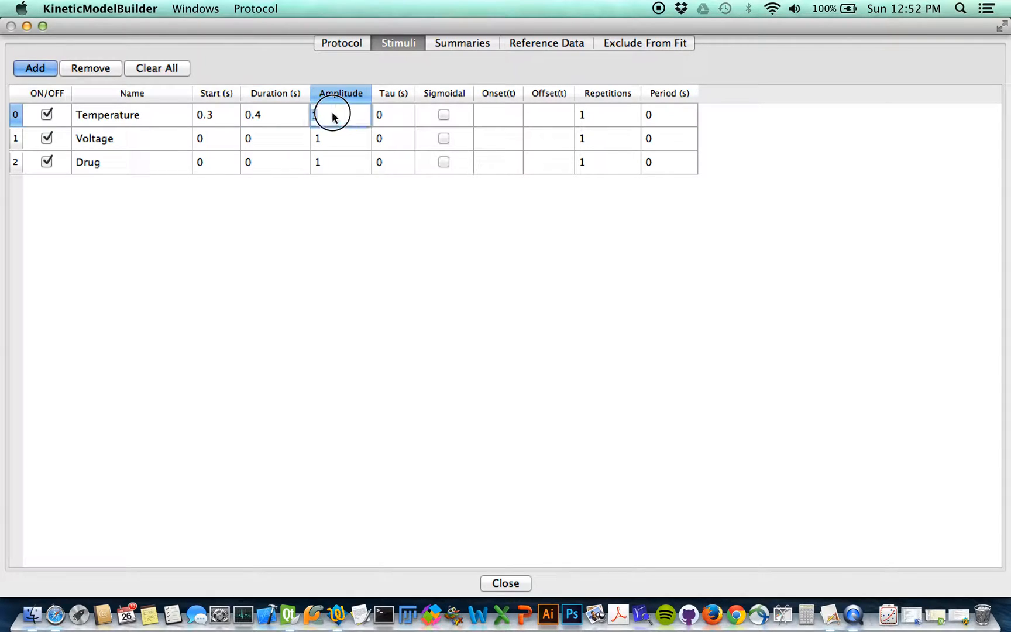
drag(332, 115, 302, 117)
text(20)
key(Return)
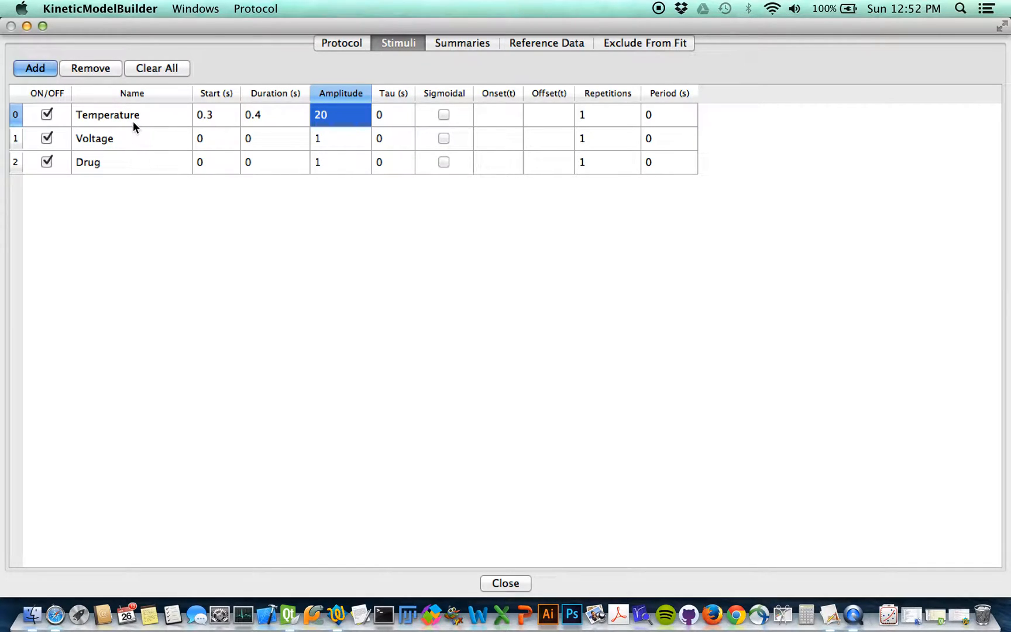
Set the Voltage stimulus to start at 0.3 s with a duration of 0.3 s and an amplitude of 100.
click(225, 115)
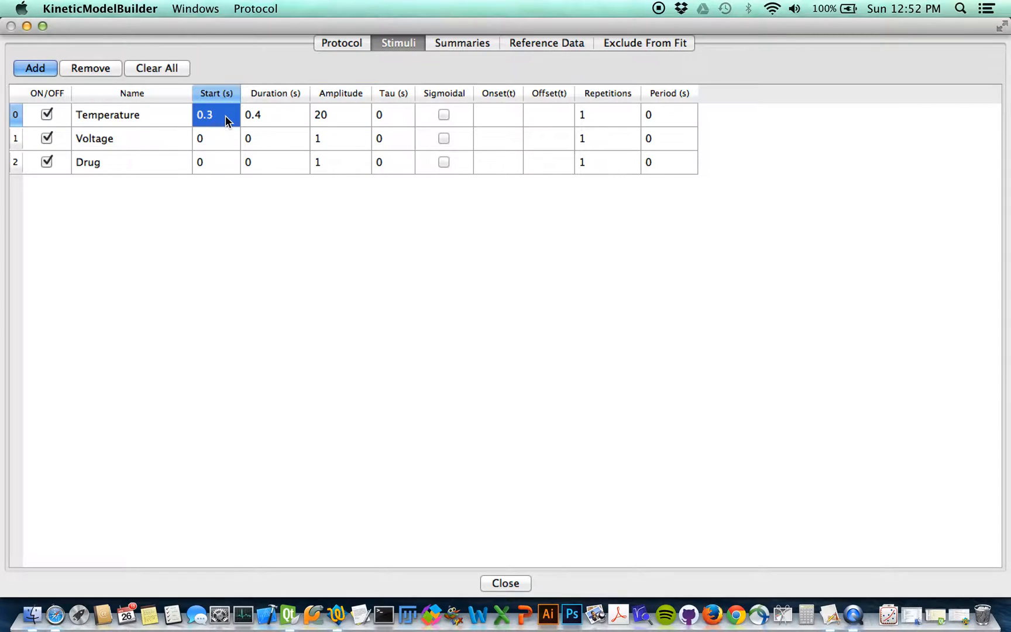
double_click(221, 115)
double_click(215, 139)
text(0.3)
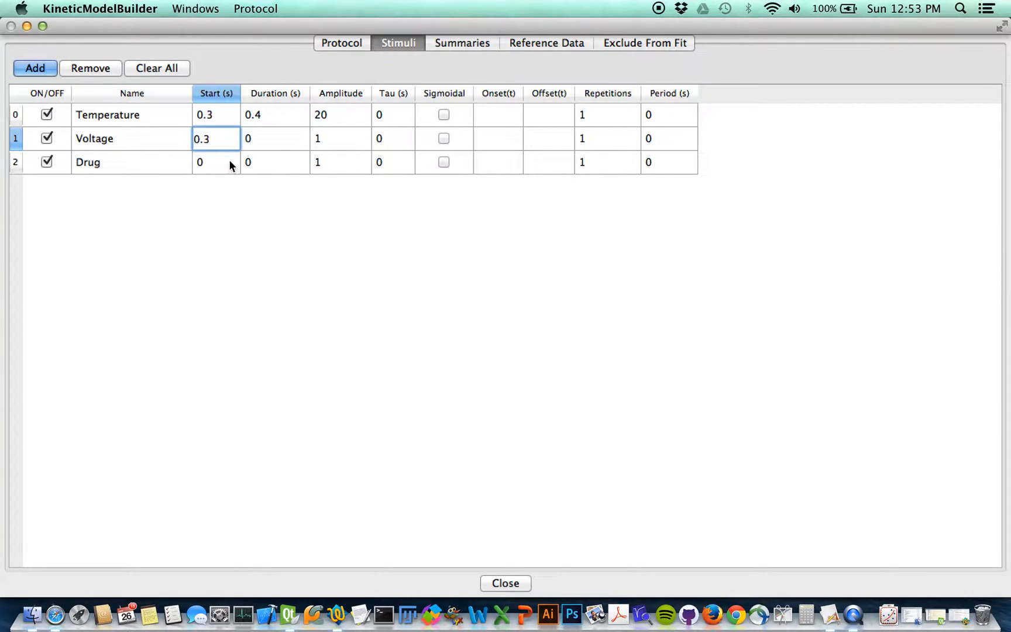
double_click(260, 137)
text(0.3)
click(332, 139)
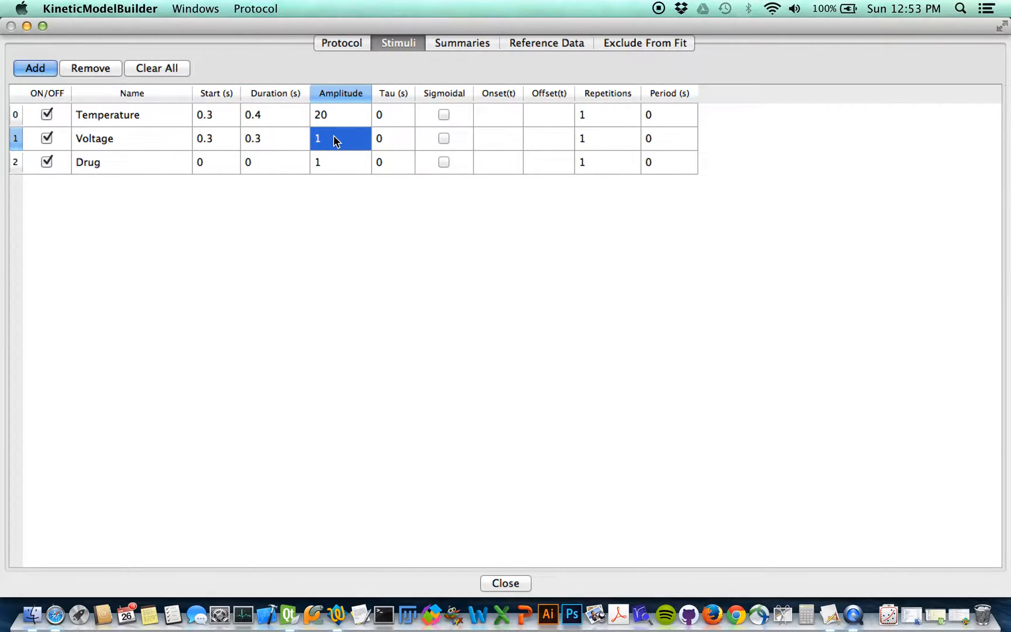
double_click(334, 139)
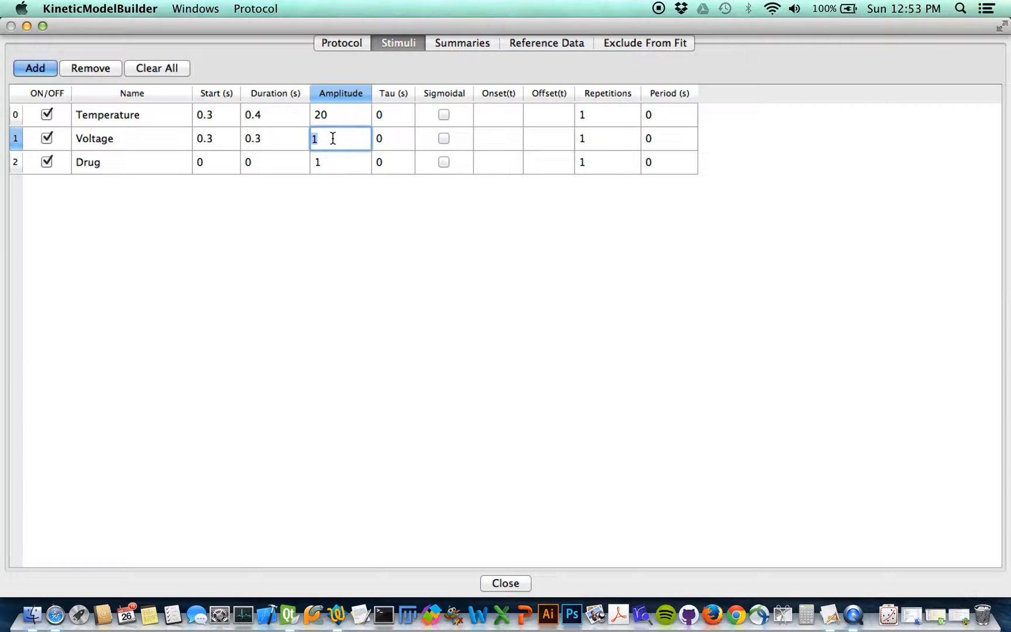
text(00)
key(Return)
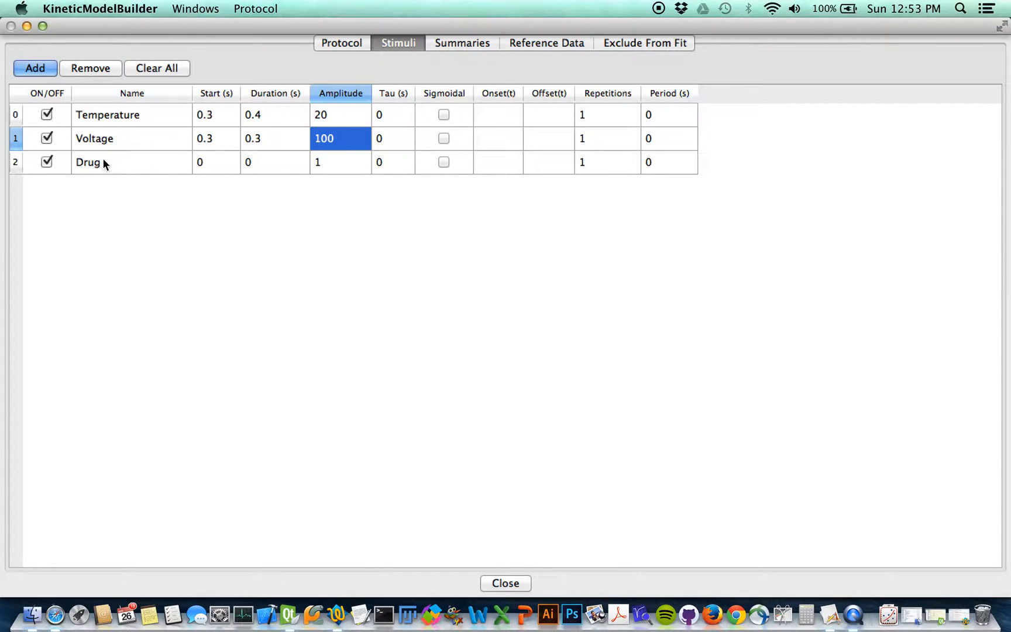
Set the Drug stimulus to start at 0.3 s with a duration of 0.4 s.
double_click(210, 161)
text(0.3)
key(Tab)
text(0.4)
key(Return)
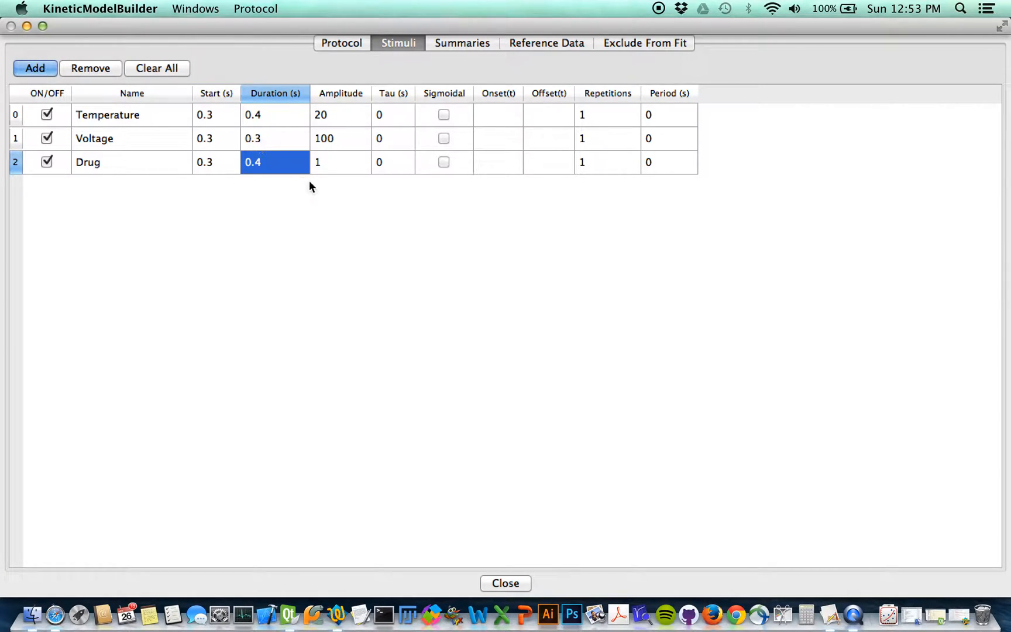
click(335, 163)
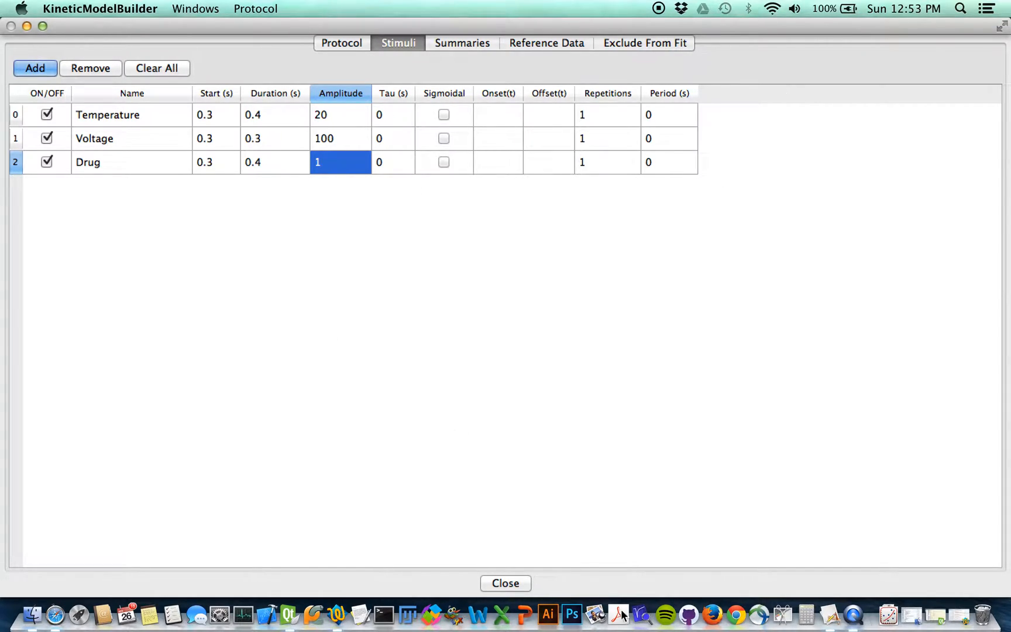
Close the protocol settings and replot the stimuli in the protocol window.
click(507, 583)
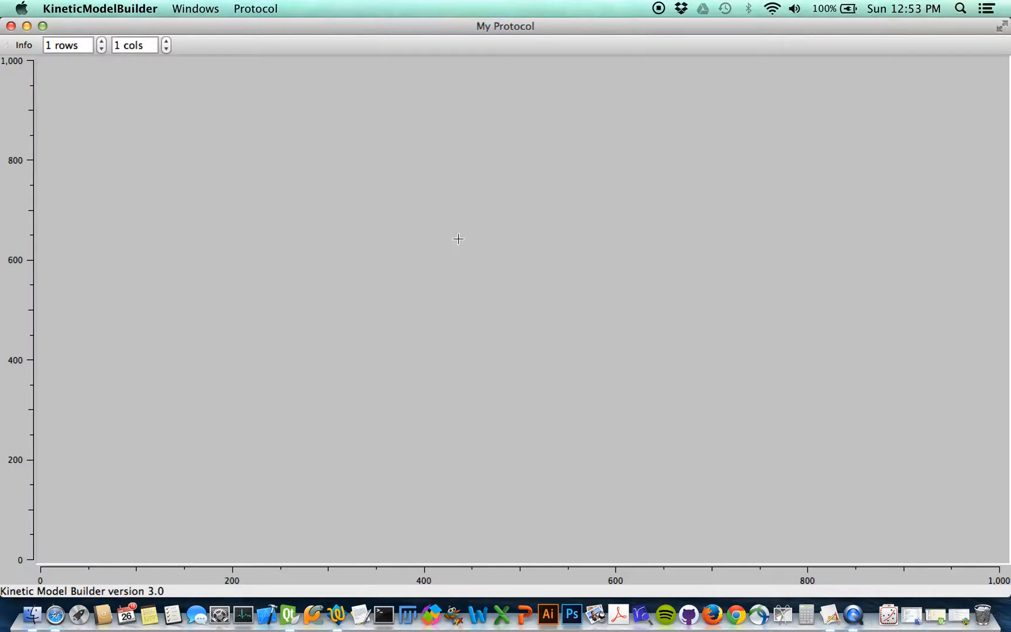
click(257, 5)
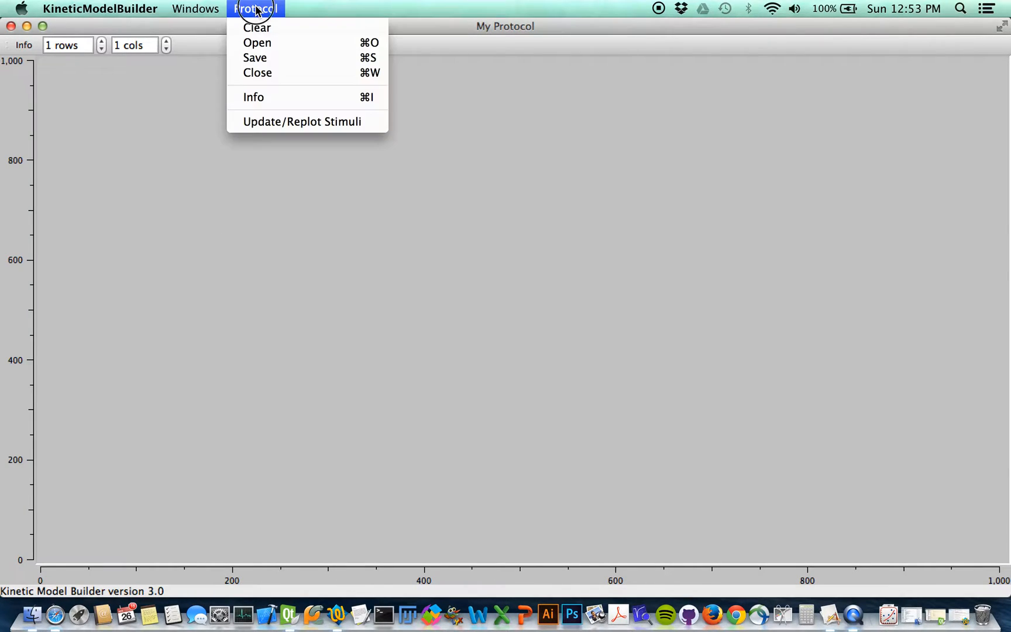
click(286, 124)
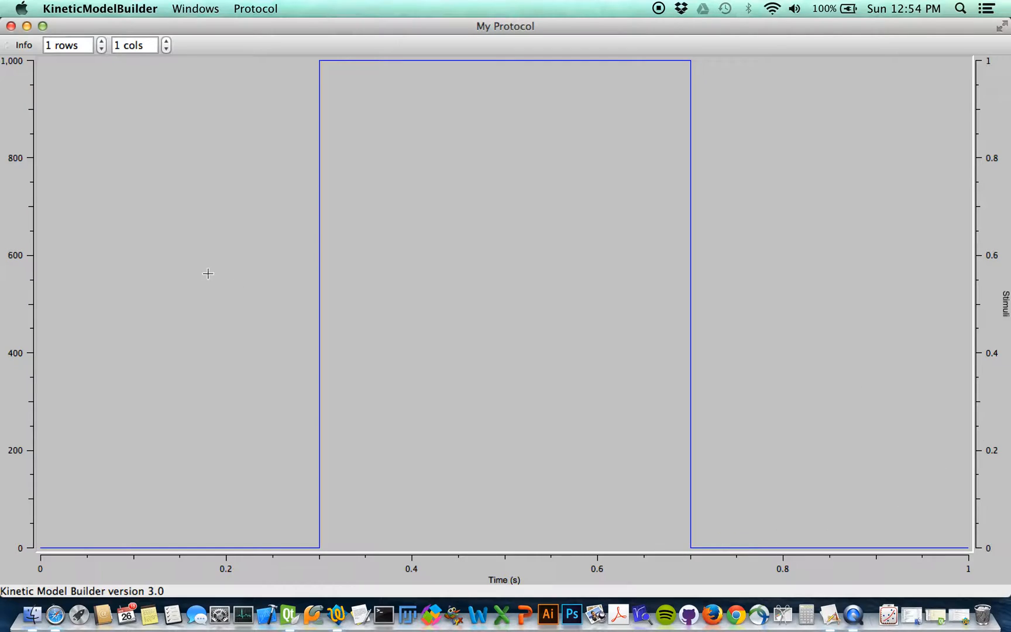
Set the plot's line width to 3 and turn on symbol drawing for its traces.
right_click(12, 195)
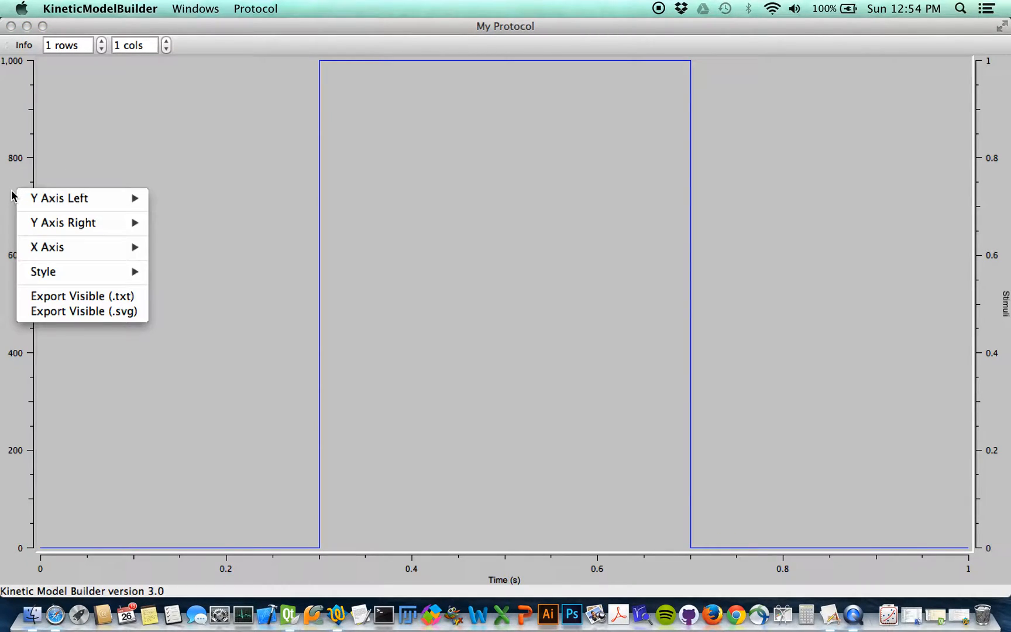
mouse_move(41, 198)
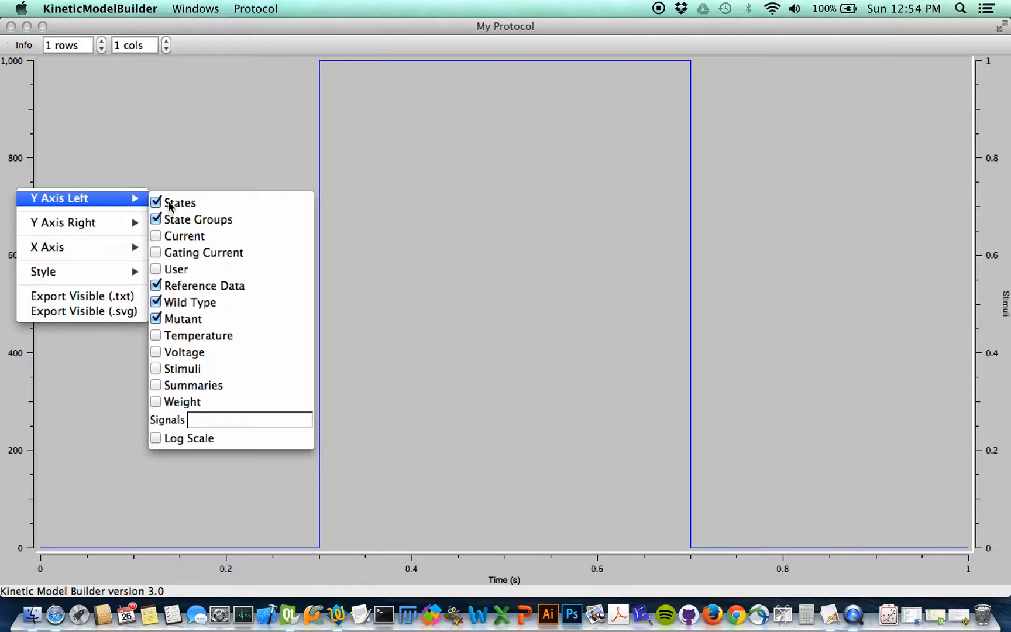
mouse_move(130, 227)
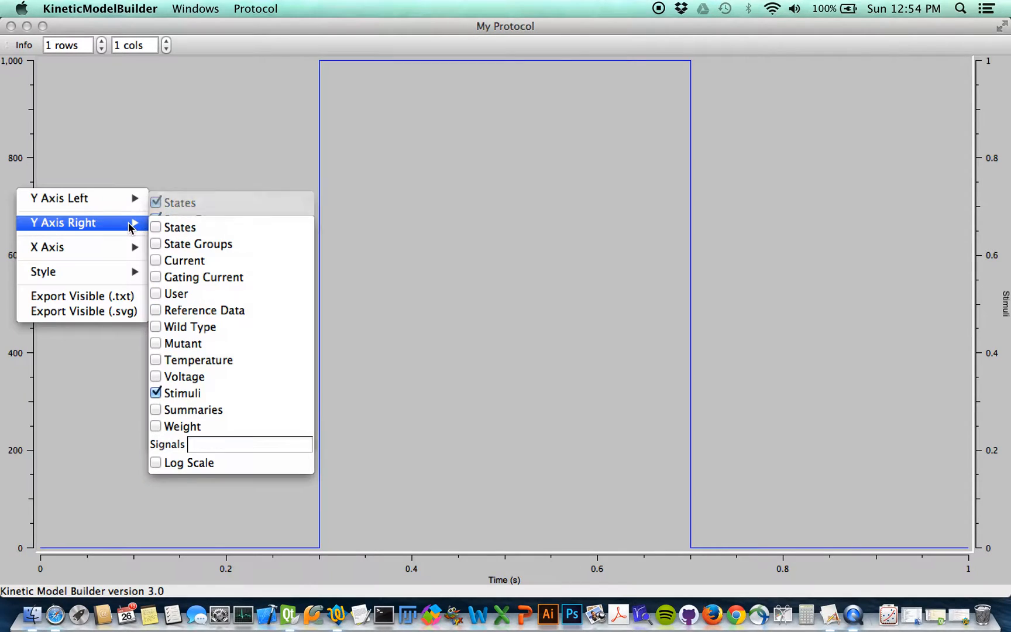
mouse_move(125, 250)
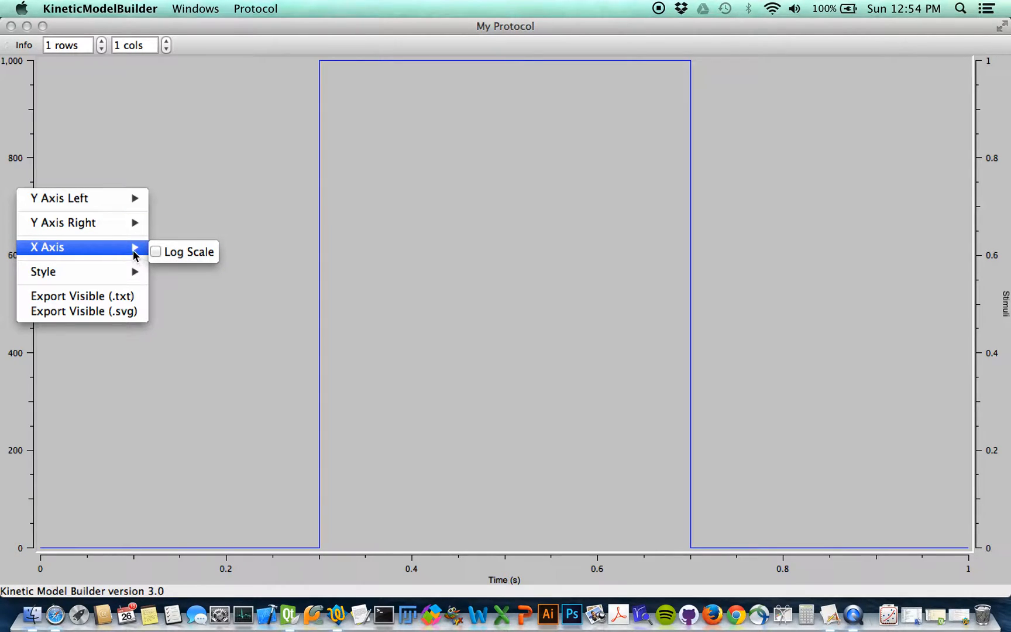
mouse_move(128, 272)
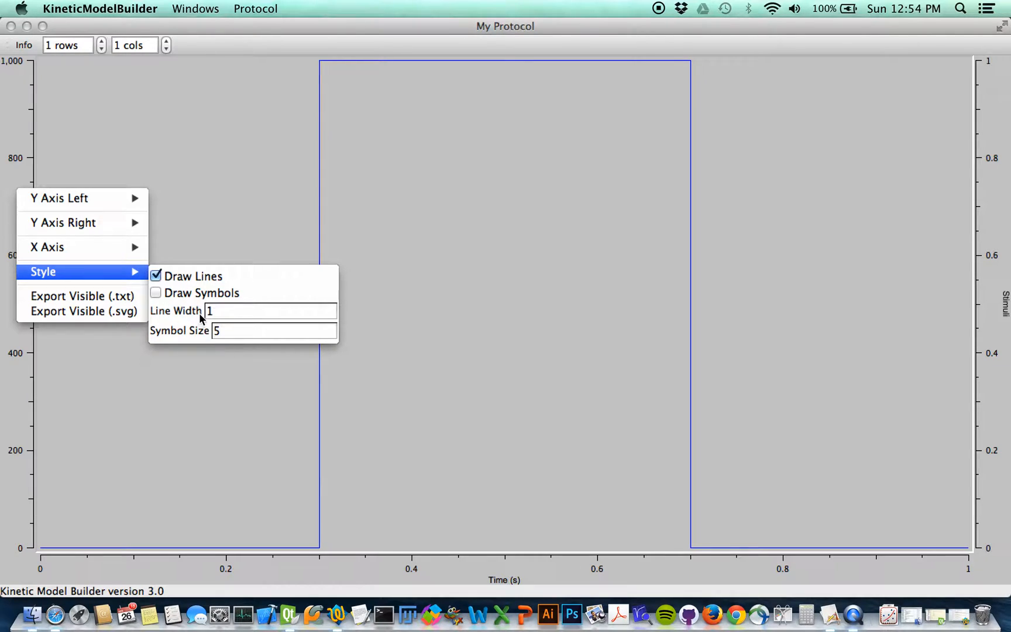
double_click(220, 310)
text(3)
key(Return)
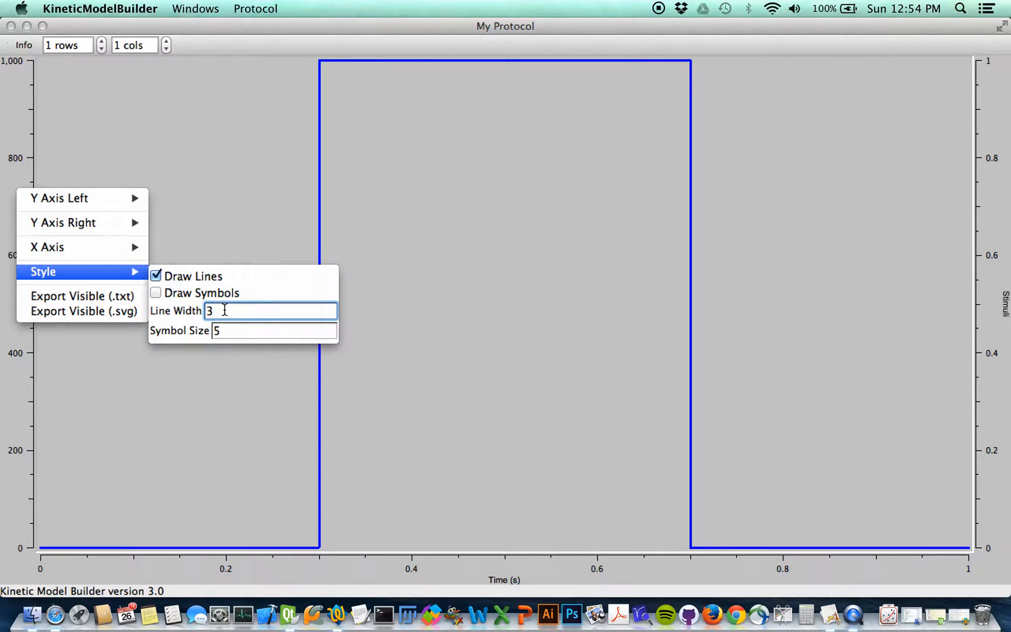
click(156, 292)
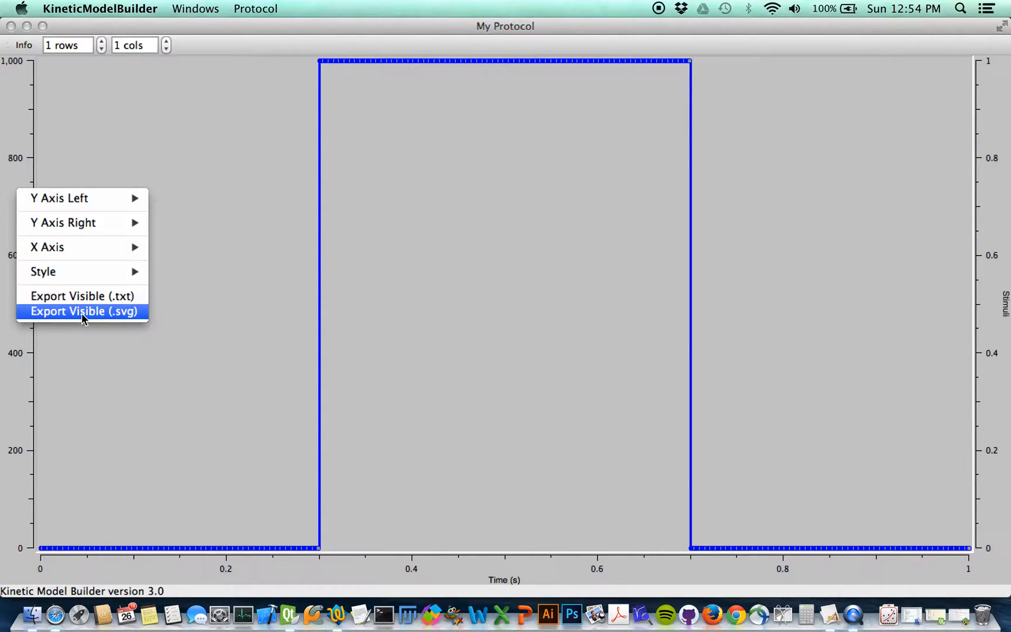
click(215, 235)
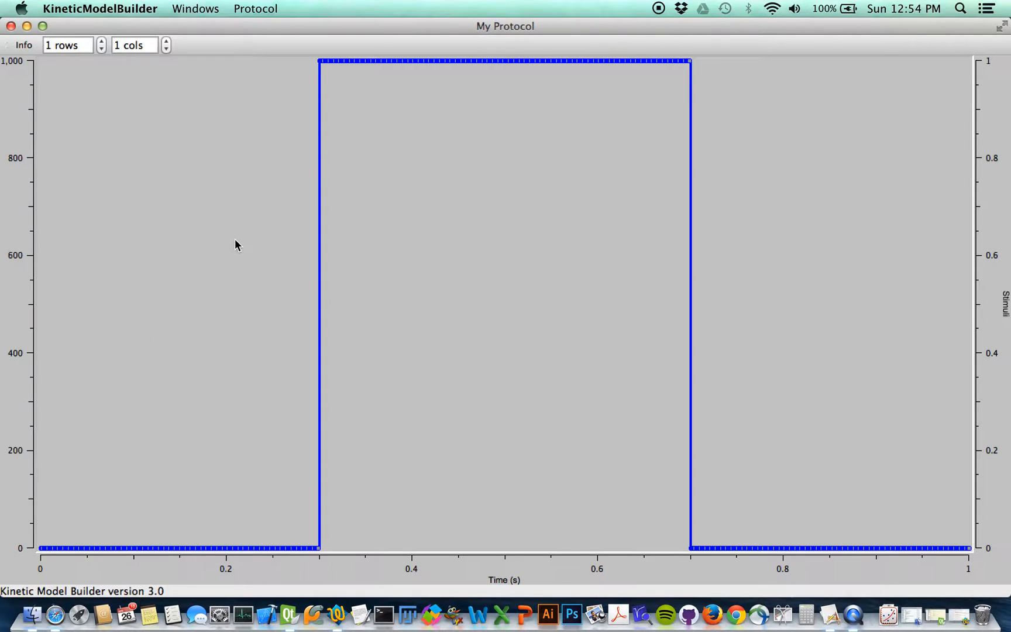
Add the Temperature trace to the plot's left Y axis, alongside the stimuli on the right axis.
mouse_move(321, 61)
right_click(3, 208)
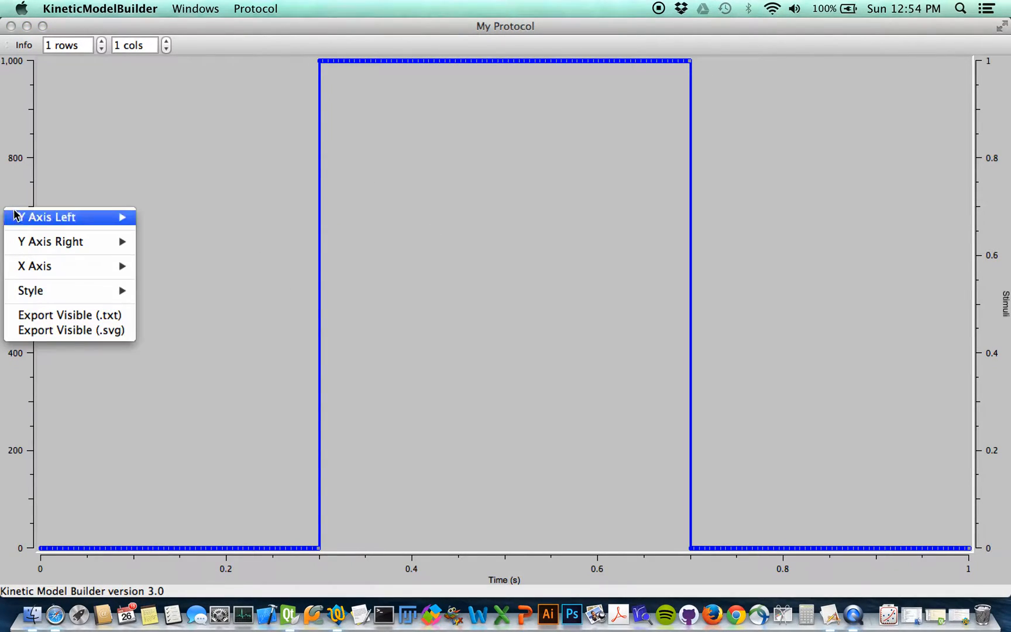
mouse_move(27, 242)
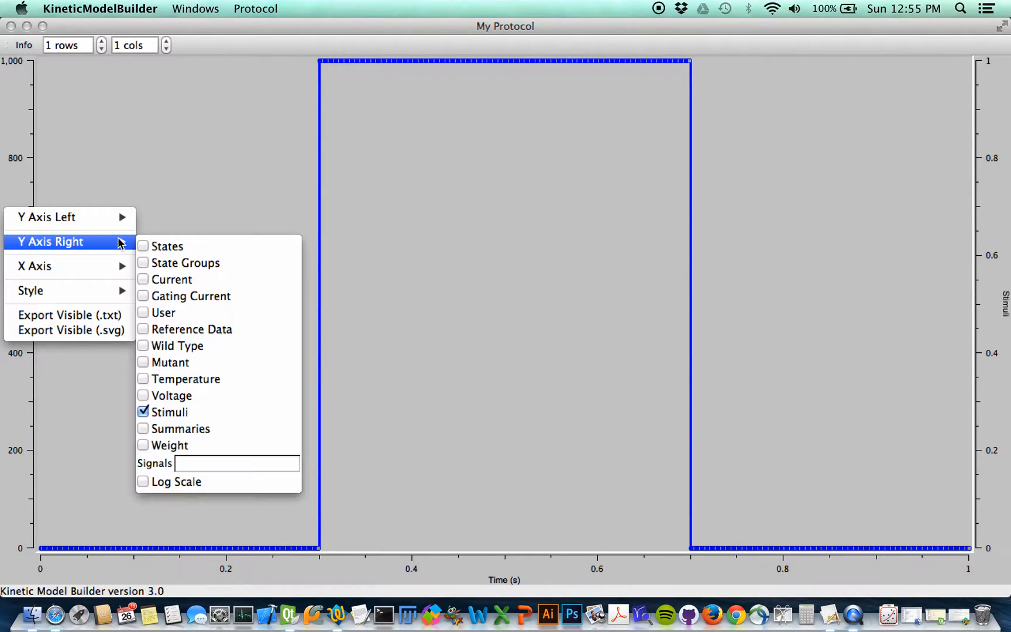
mouse_move(109, 219)
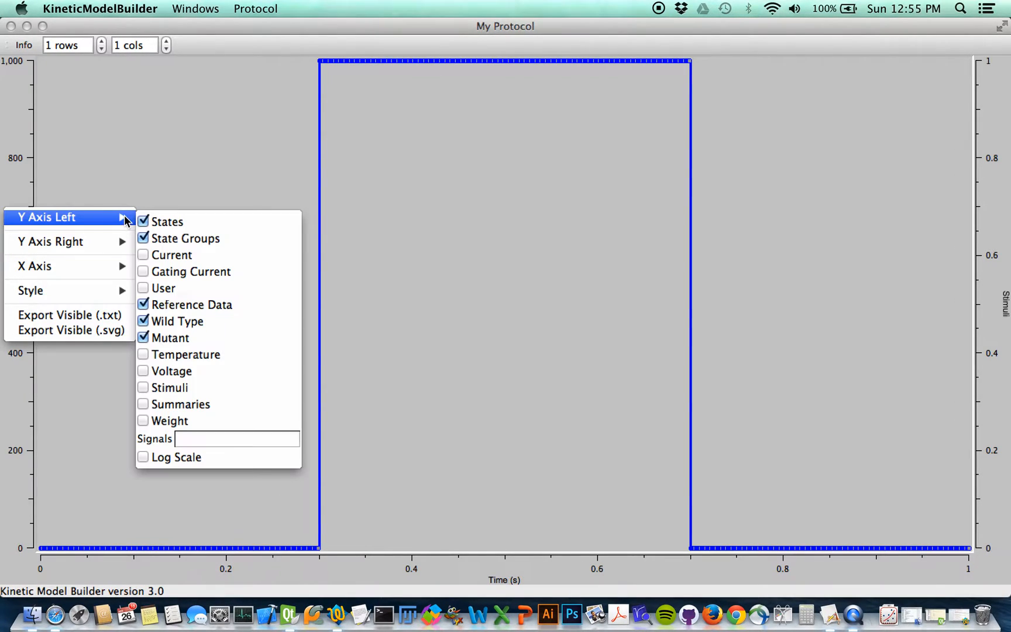
click(144, 354)
click(151, 174)
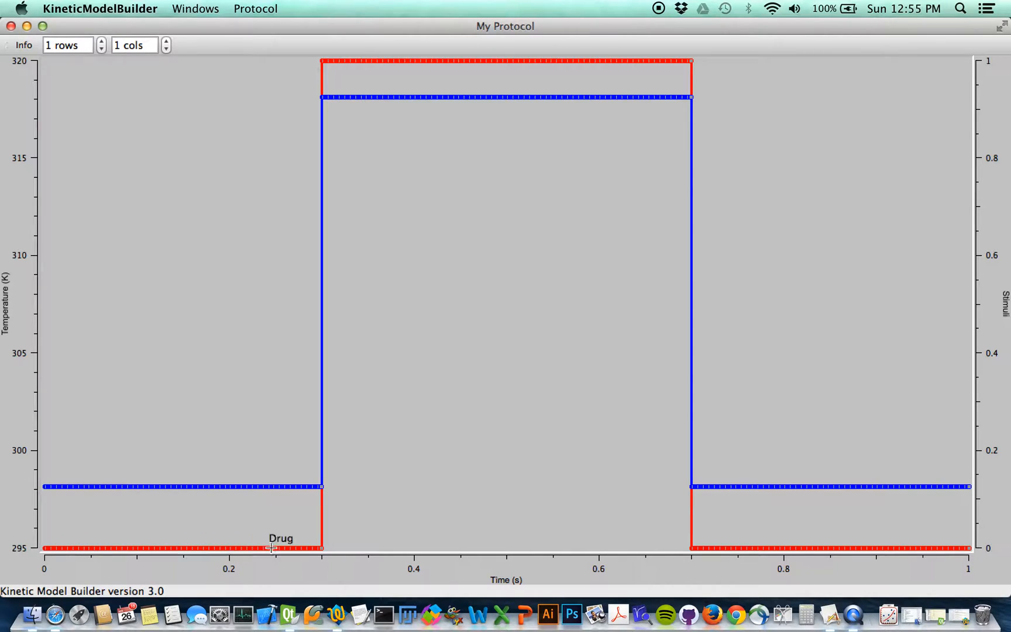
Check the baseline temperature in the protocol settings against the plotted trace, and return to the plot.
click(83, 525)
click(24, 45)
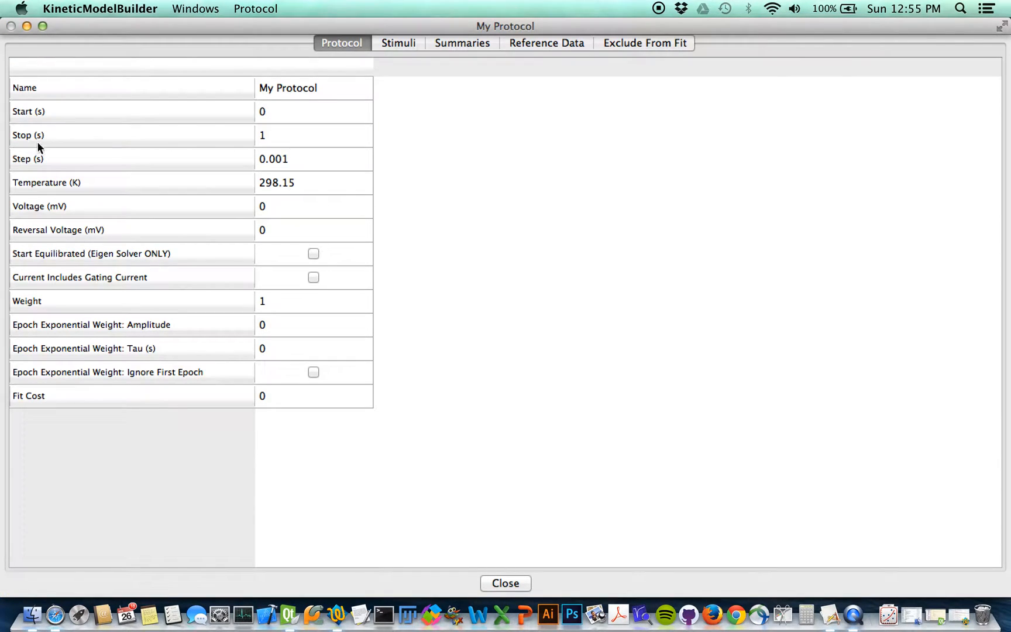
click(542, 181)
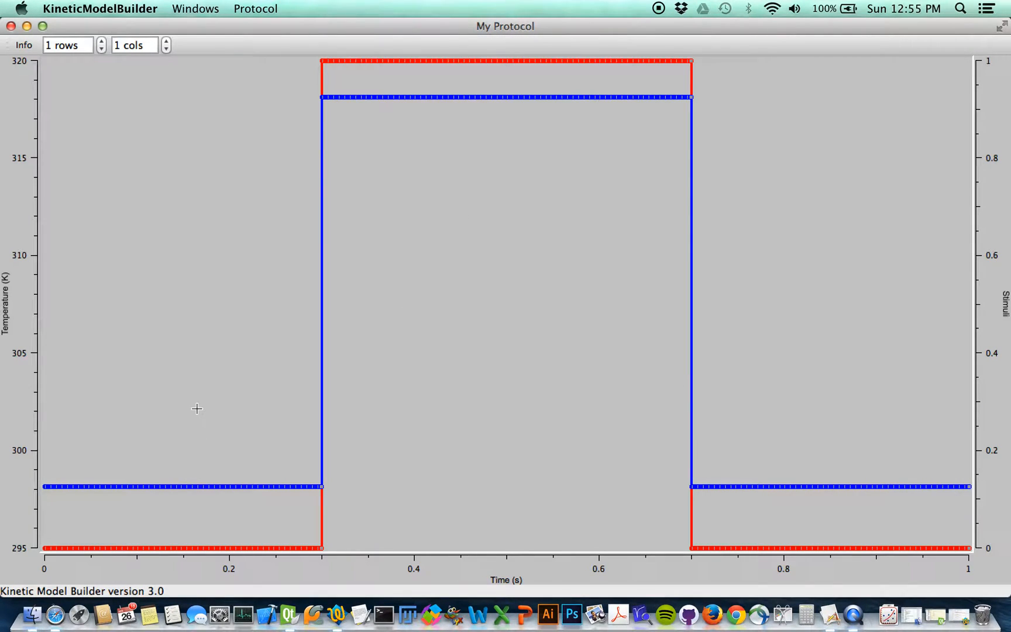
Replace the Temperature trace with the Voltage trace on the plot's left Y axis.
mouse_move(66, 483)
right_click(31, 222)
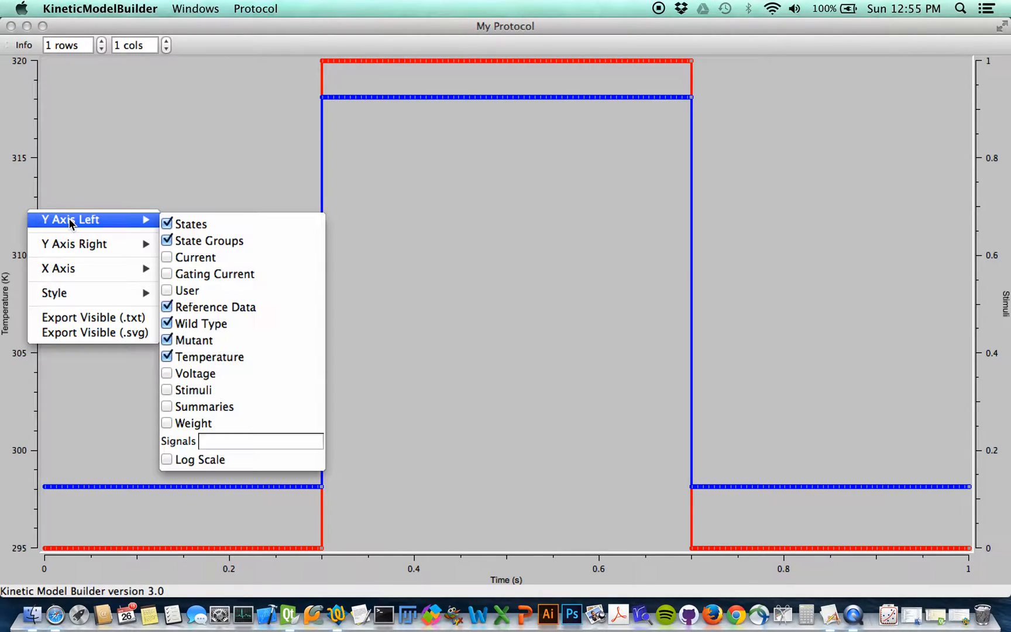
mouse_move(146, 220)
click(205, 358)
click(199, 375)
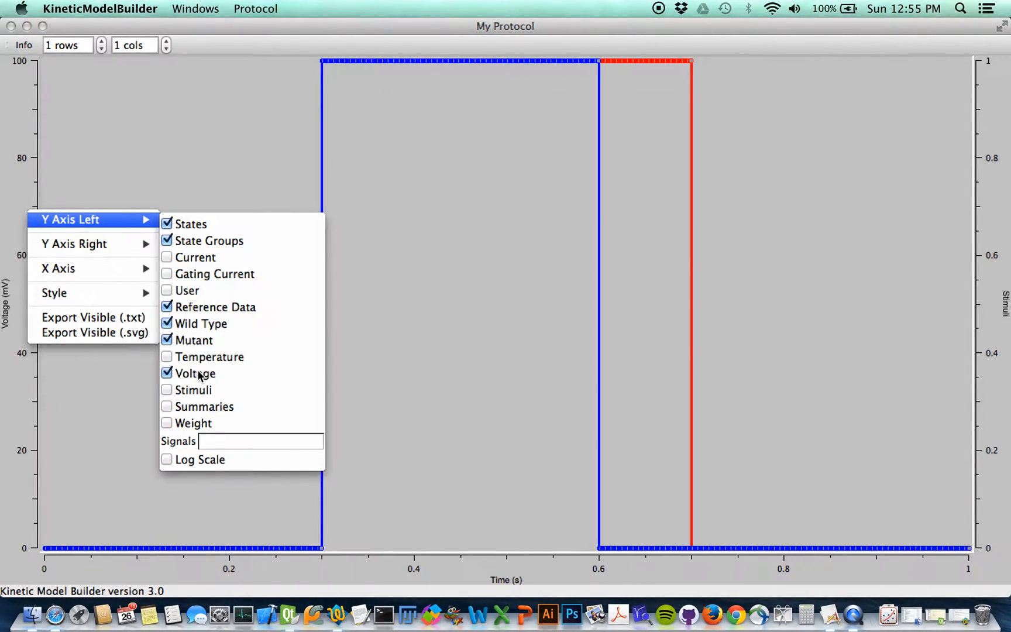
click(192, 155)
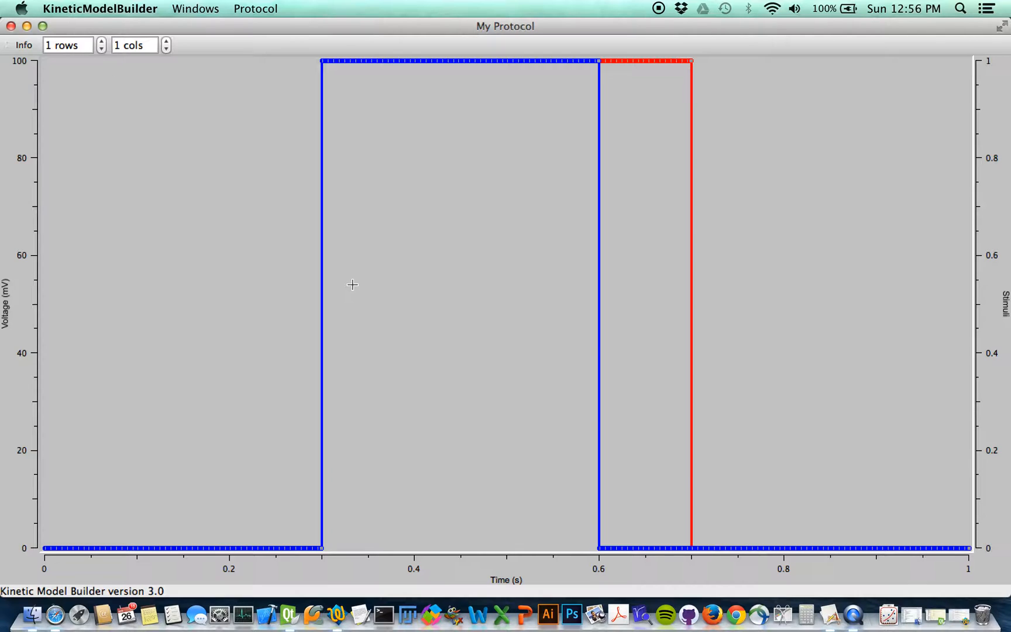
Increase the plot grid to 2 rows and remove the Voltage trace from the upper plot's left Y axis.
click(102, 42)
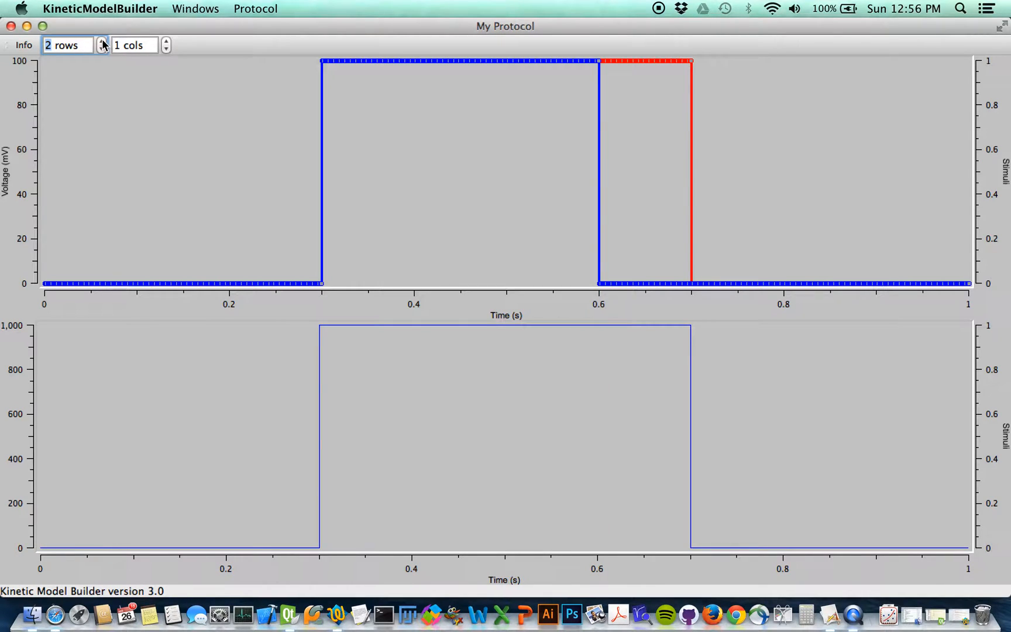
right_click(27, 134)
mouse_move(126, 140)
click(187, 293)
click(199, 69)
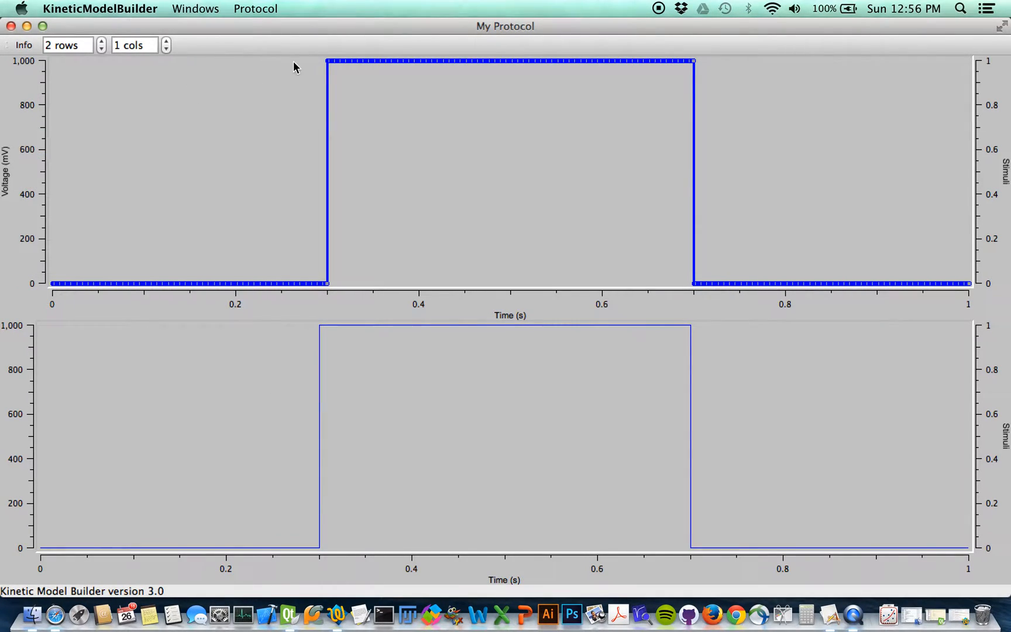
In the lower plot, show Temperature on the left Y axis and replace Stimuli with Voltage on the right Y axis.
right_click(23, 403)
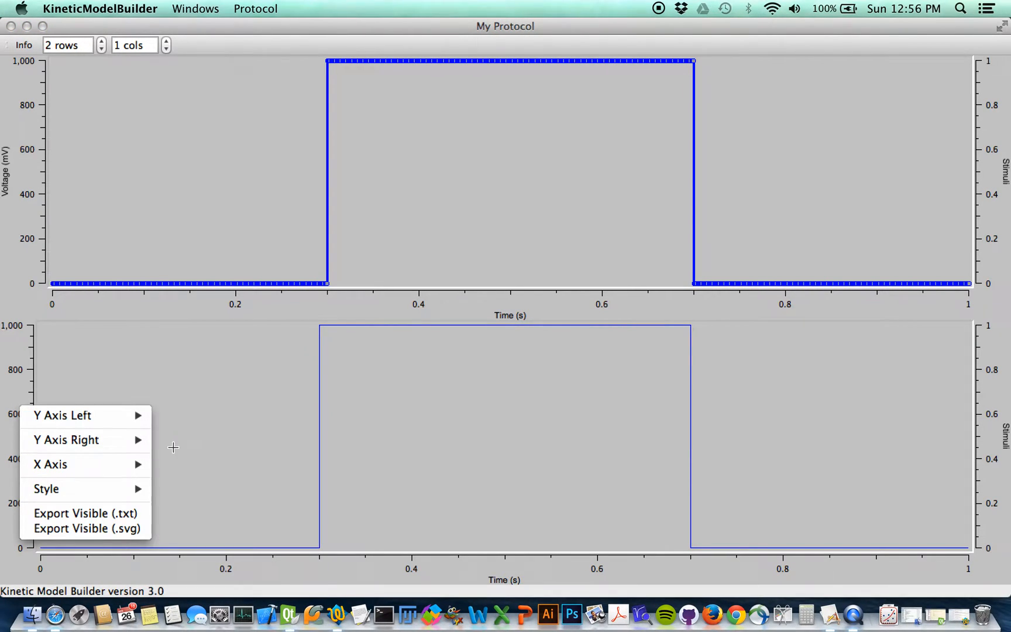
mouse_move(138, 421)
click(177, 480)
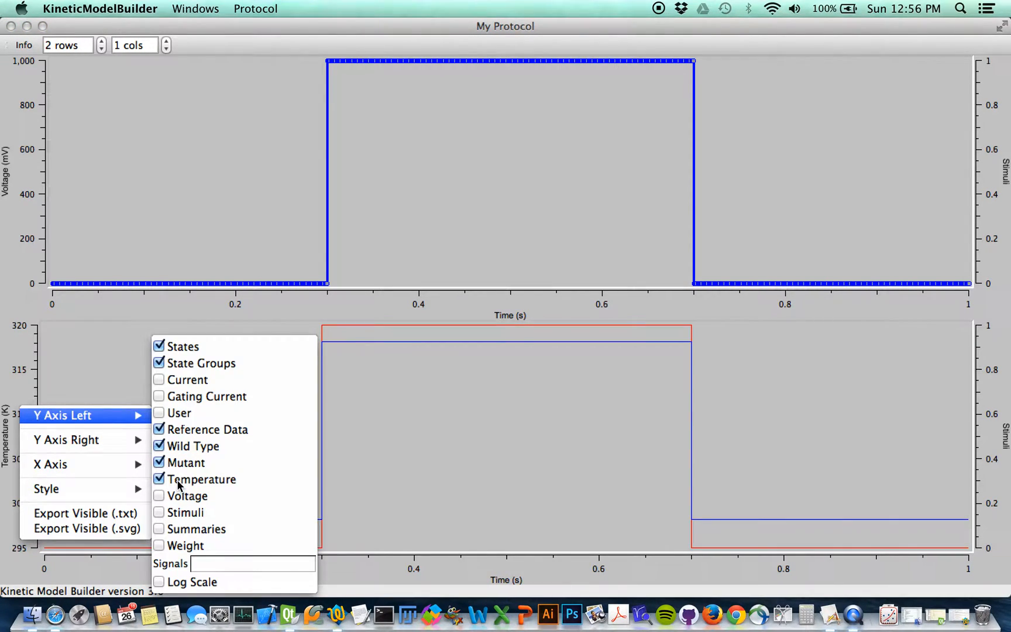
mouse_move(141, 443)
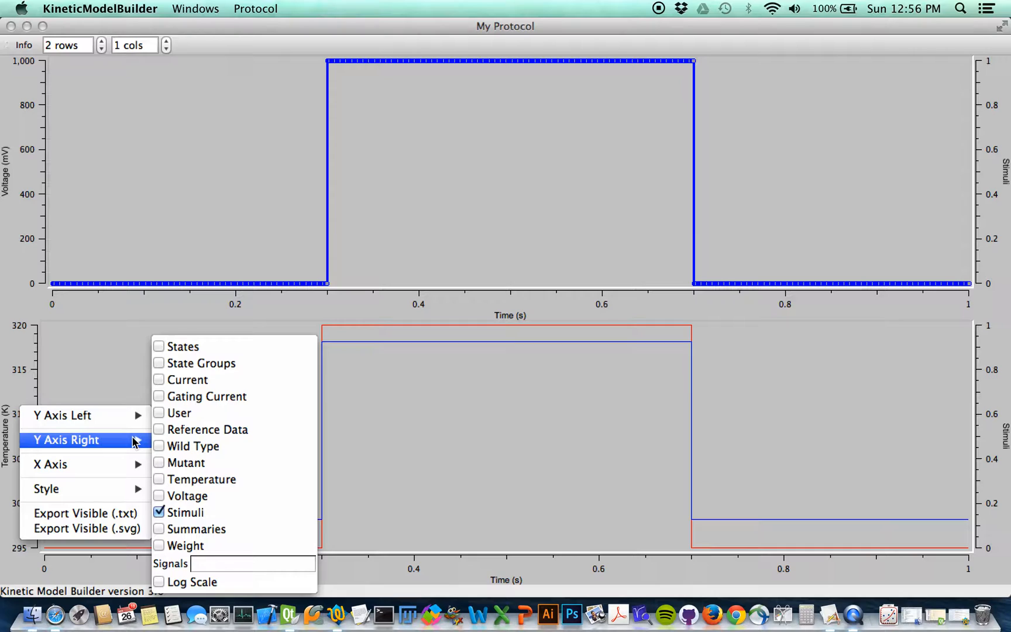
click(179, 495)
click(182, 513)
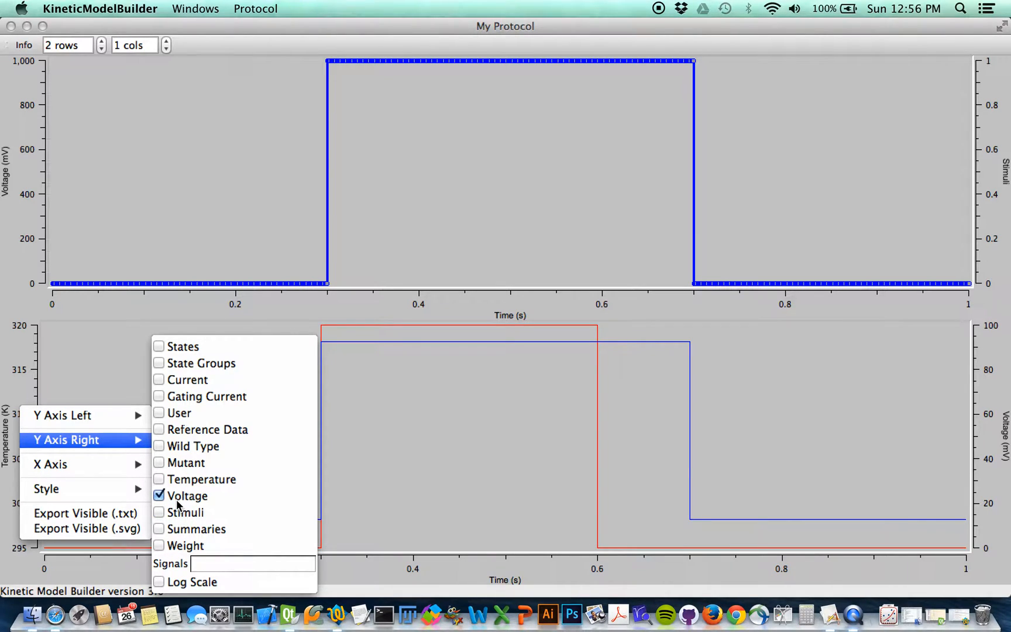
Set the lower plot's line width to 3 and turn on symbol drawing for its traces.
mouse_move(119, 487)
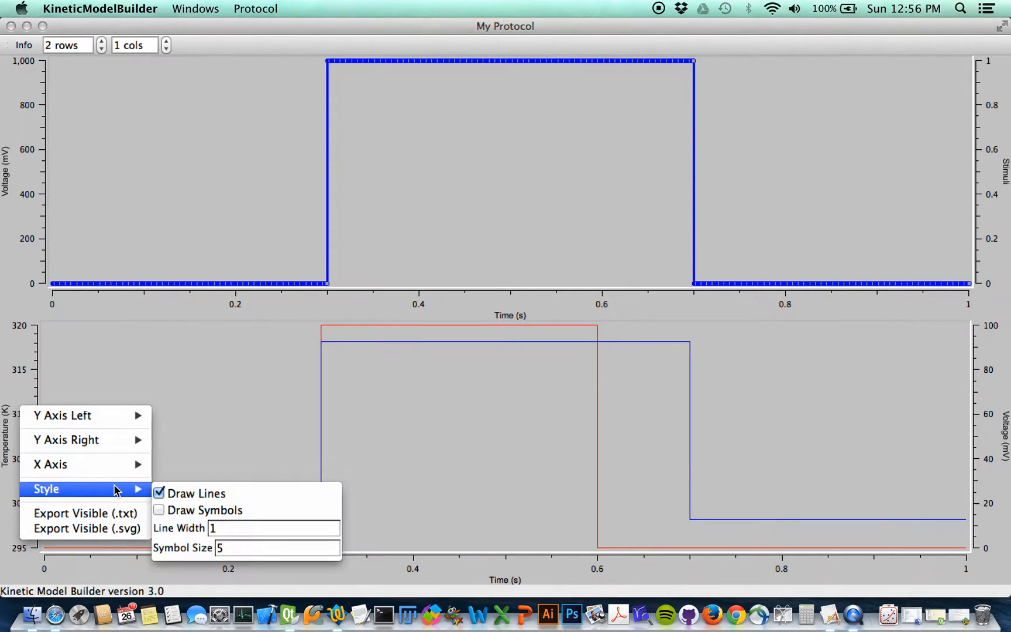
double_click(220, 530)
text(3)
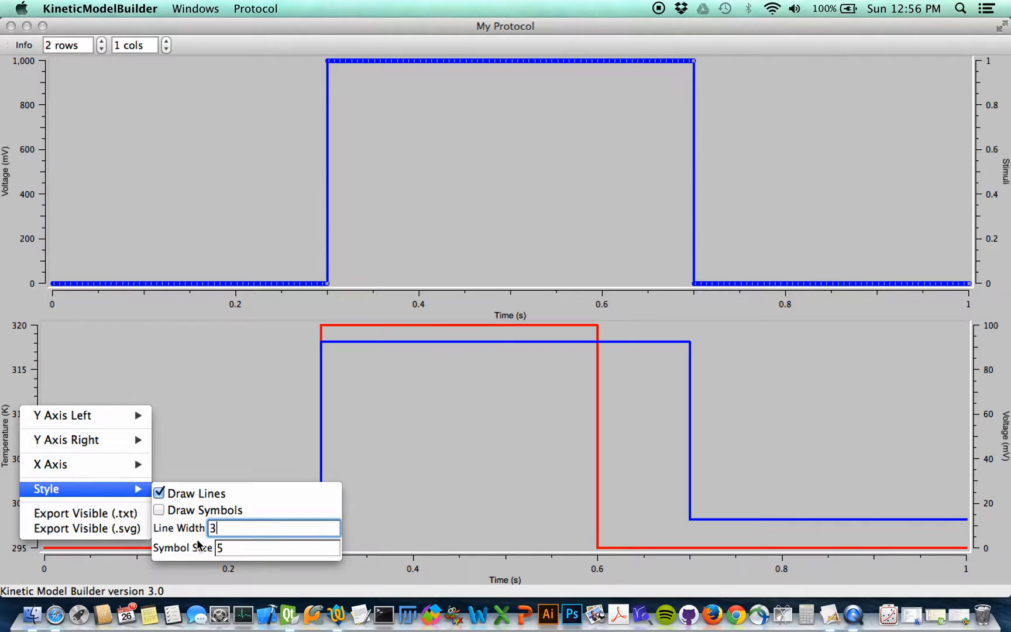
click(175, 511)
click(186, 420)
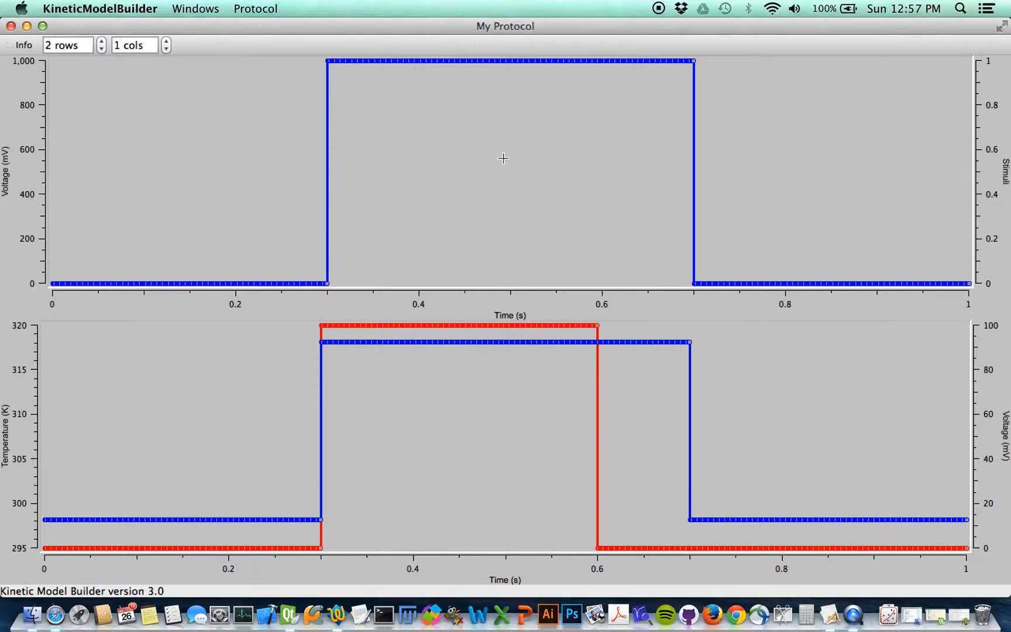
Move the Stimuli trace of the upper plot from the right Y axis to the left Y axis.
click(454, 148)
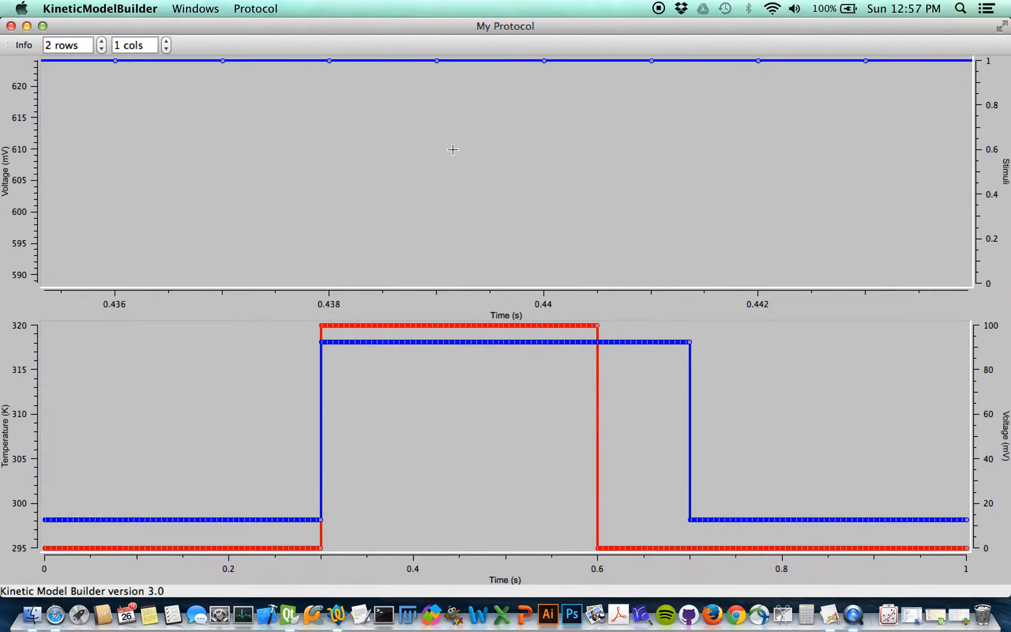
right_click(453, 149)
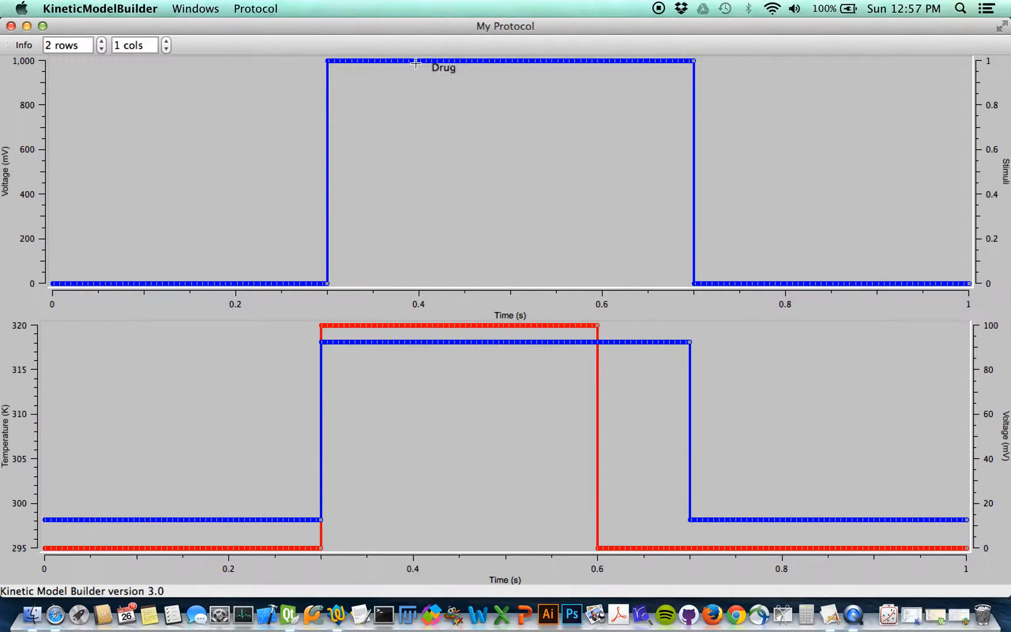
right_click(26, 154)
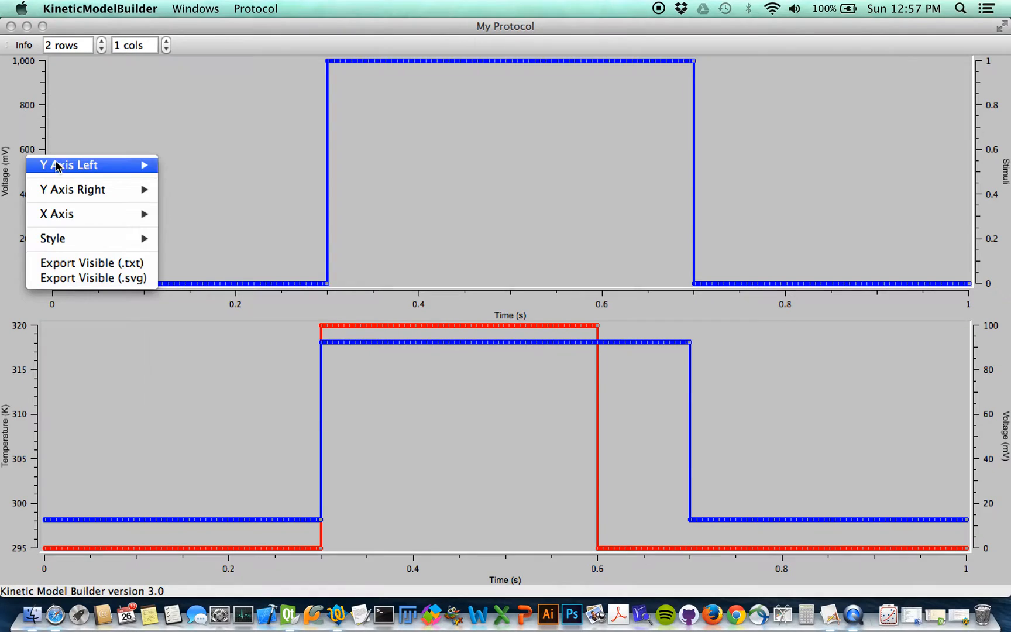
mouse_move(61, 166)
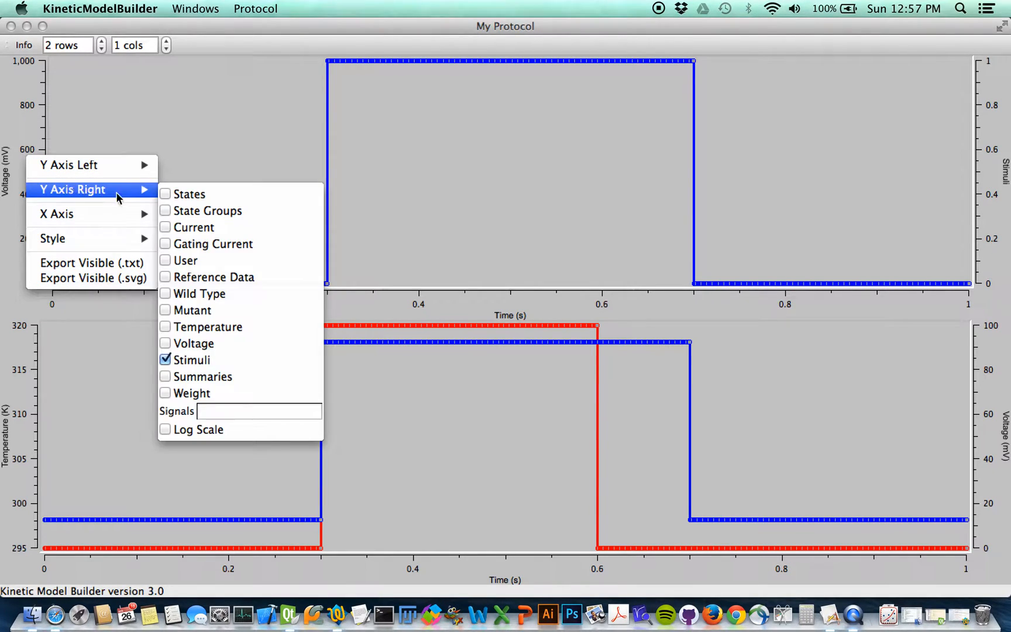
mouse_move(125, 190)
click(188, 361)
mouse_move(142, 166)
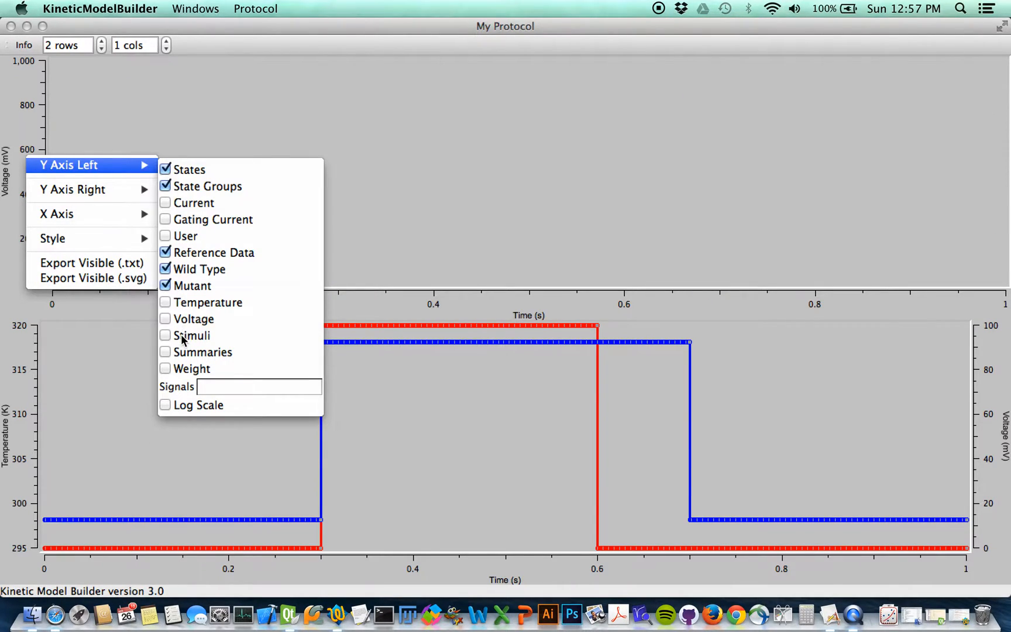
click(180, 339)
click(217, 124)
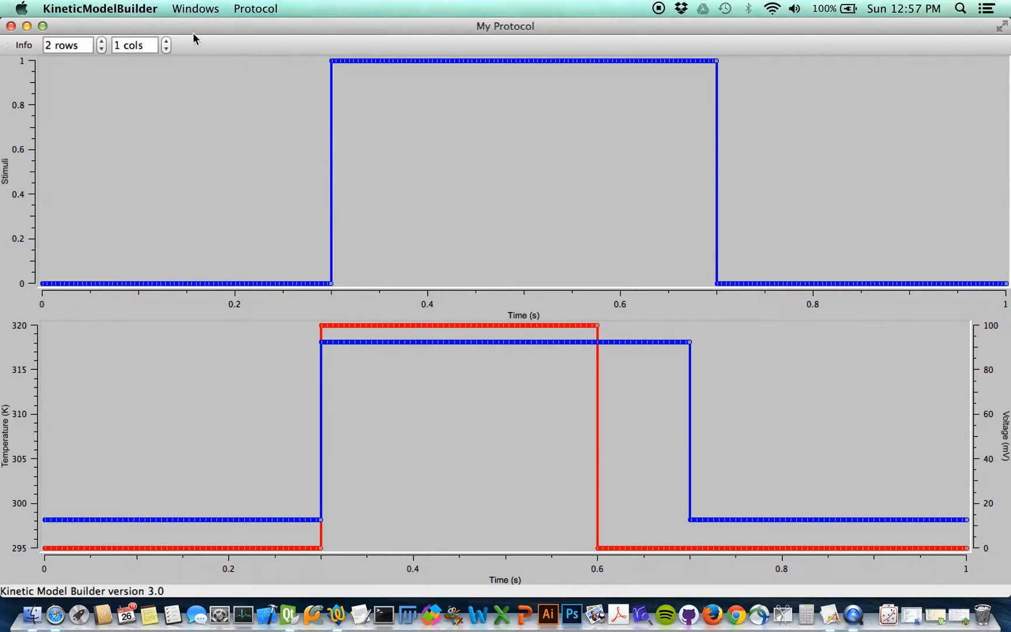
Expand the plot grid to 2 columns and reduce it back to 1 column.
click(167, 41)
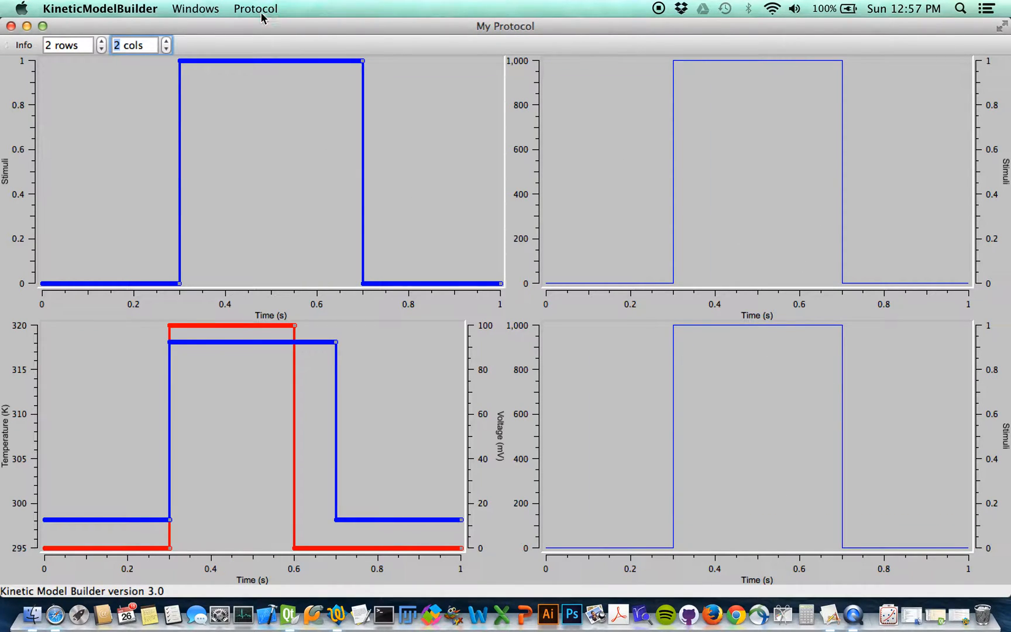
click(168, 50)
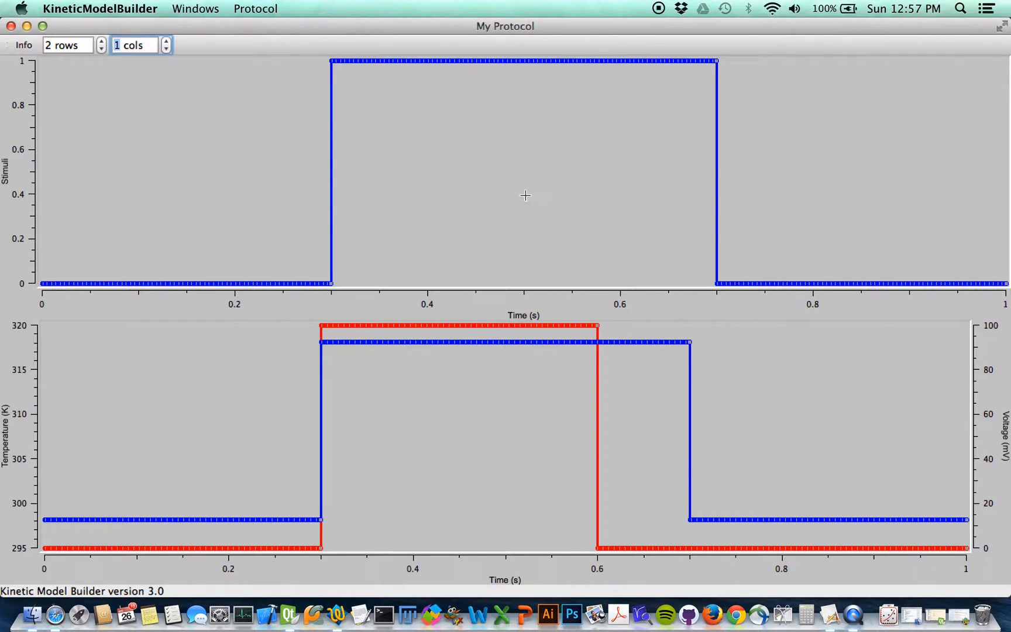
click(223, 133)
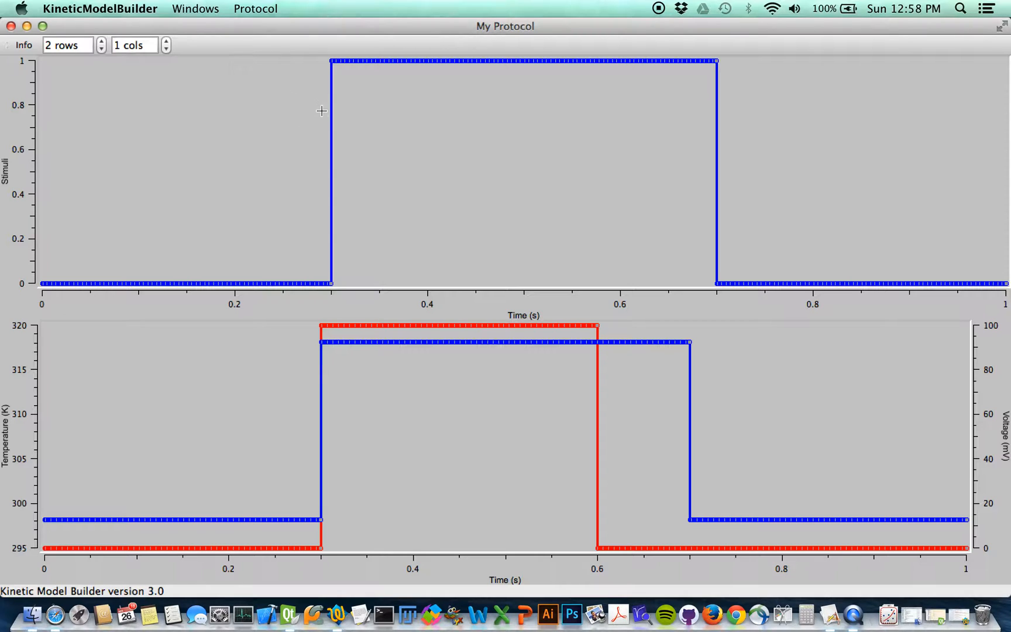
Set the Drug stimulus amplitude to the range 1:10 in the protocol settings and replot the stimuli.
click(24, 47)
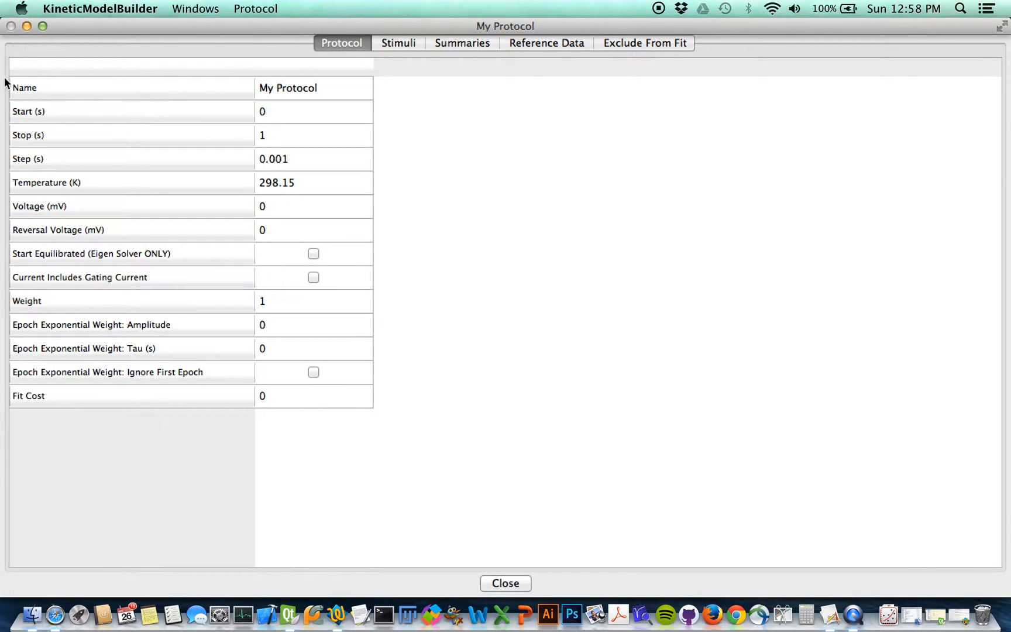
click(388, 45)
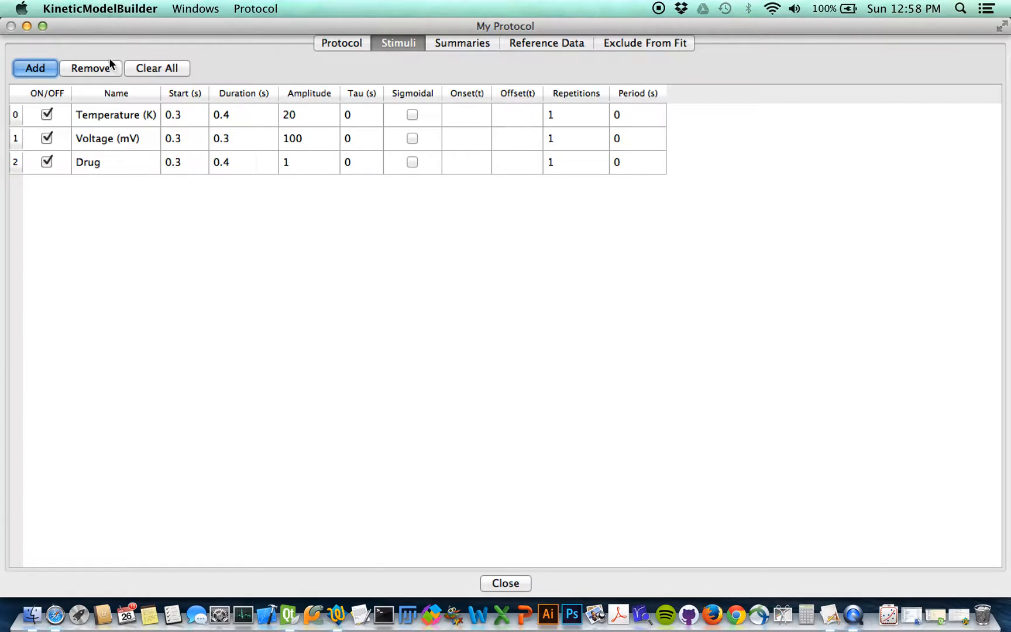
click(16, 167)
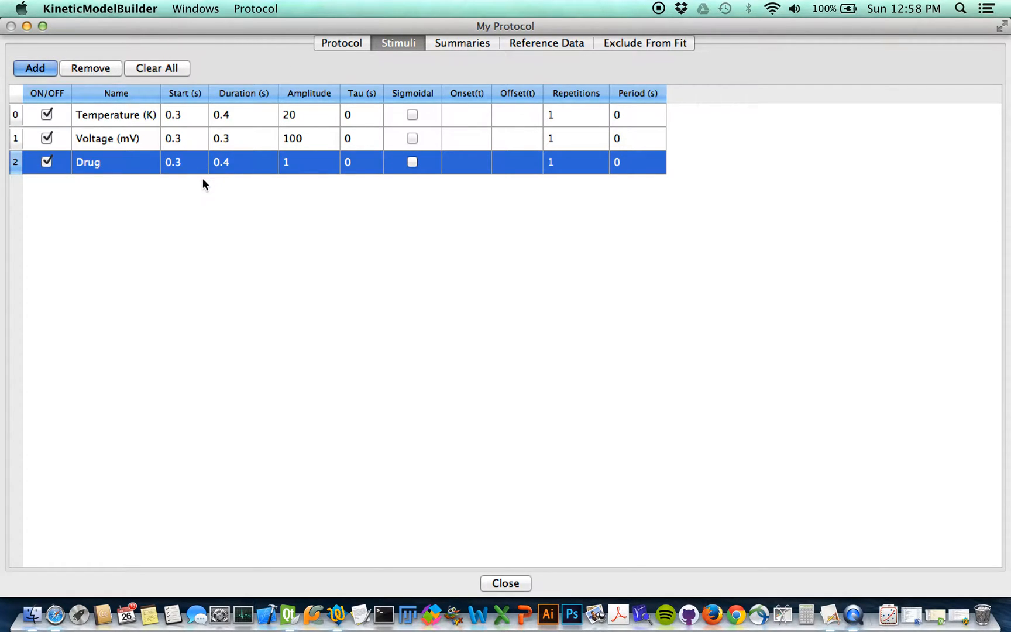
click(298, 163)
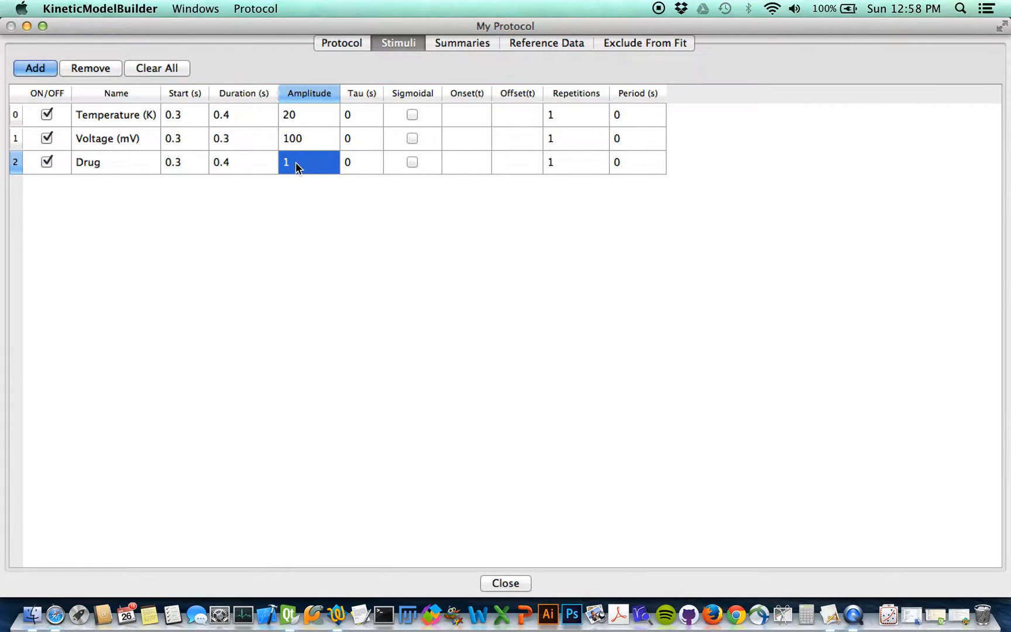
double_click(296, 162)
text(:10)
key(Return)
click(329, 284)
key(Escape)
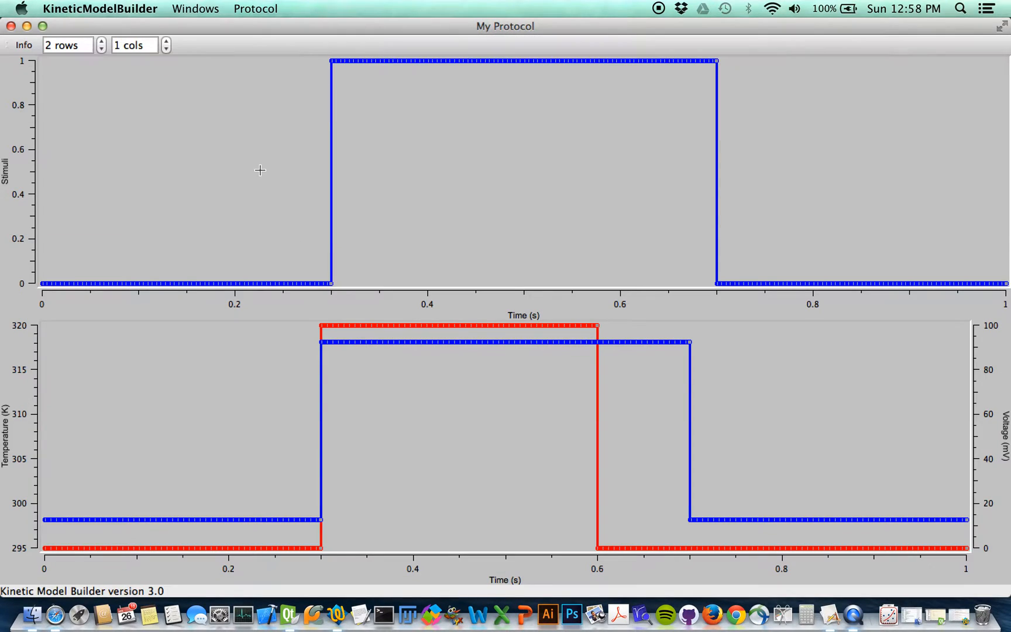
click(254, 8)
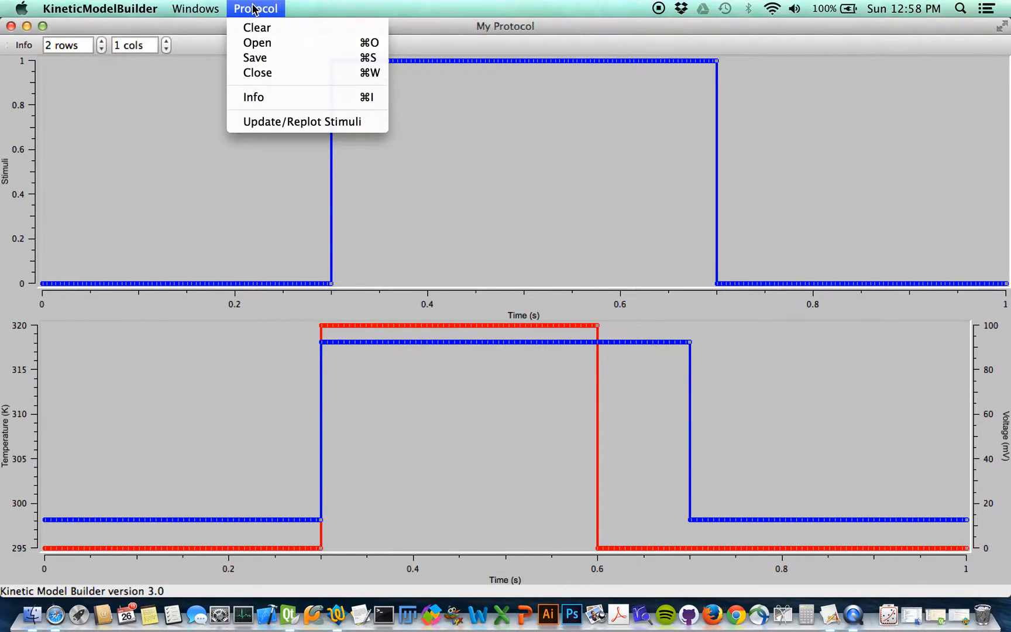
click(284, 123)
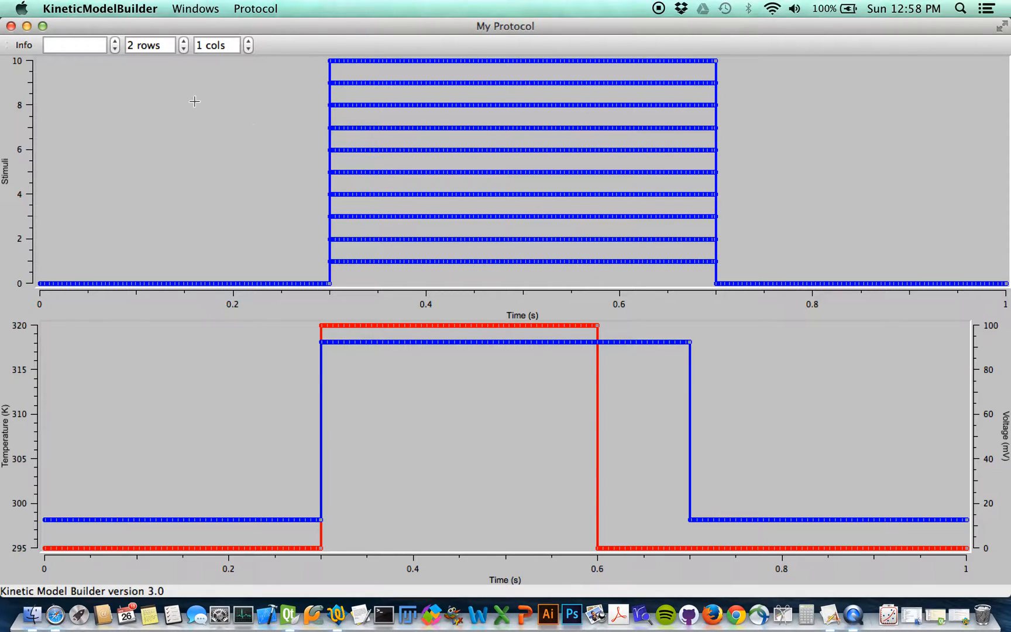
Step through sweeps 1 to 10 one at a time, and clear the visible sweeps filter to show all sweeps.
click(115, 42)
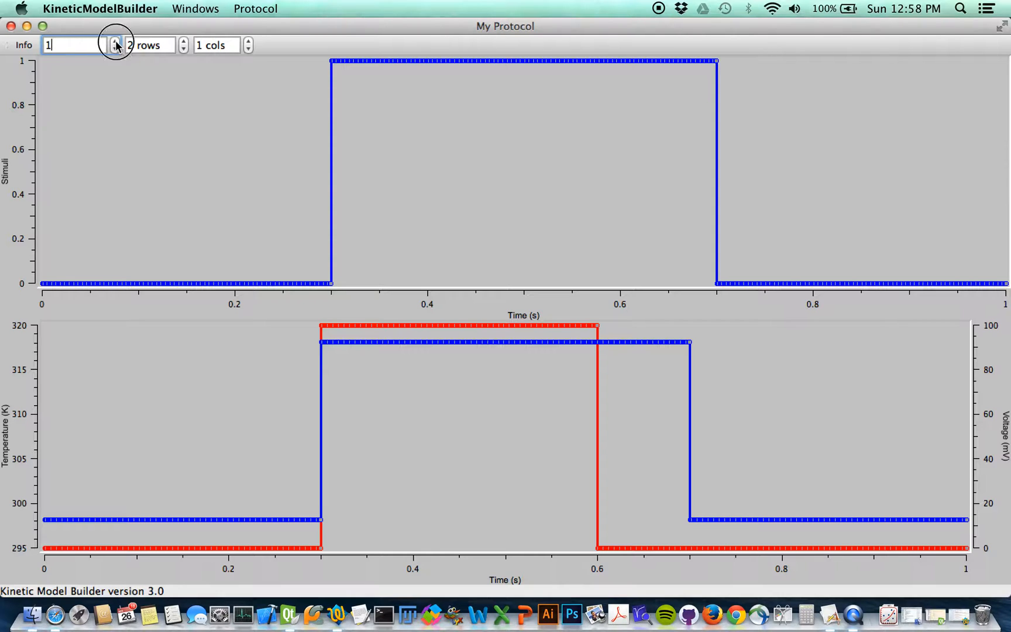
click(115, 42)
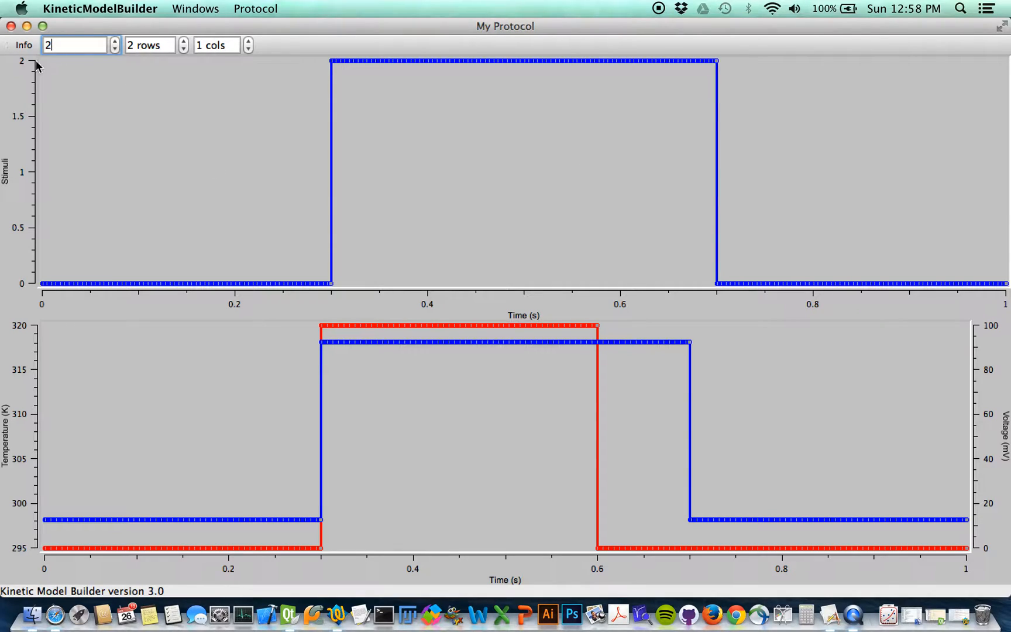
click(116, 42)
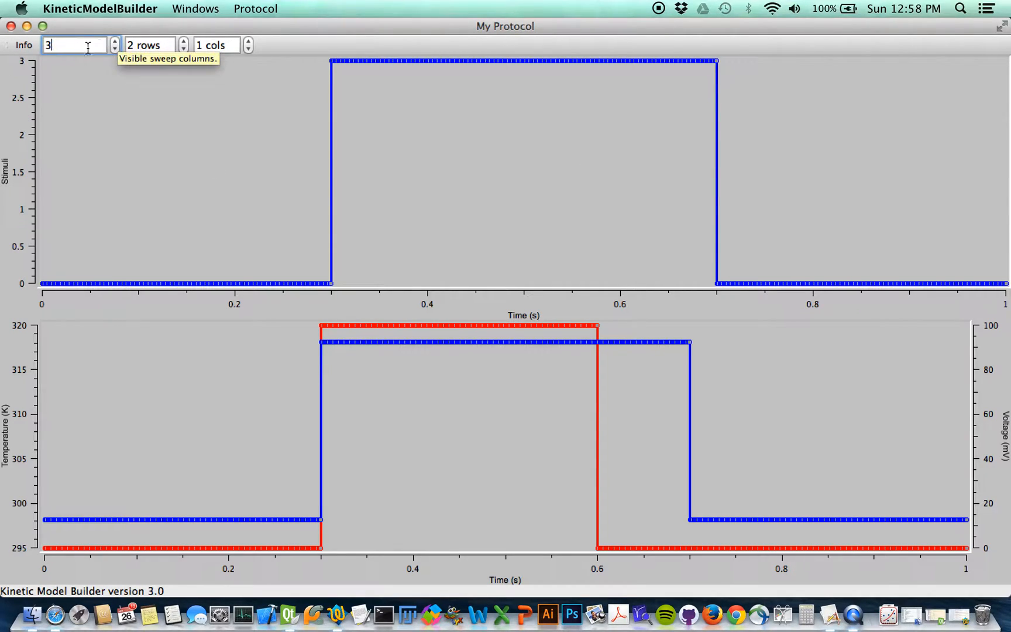
click(116, 42)
click(115, 42)
click(116, 43)
click(115, 42)
click(115, 43)
click(115, 43)
click(116, 42)
click(71, 42)
key(BackSpace)
key(BackSpace)
key(Return)
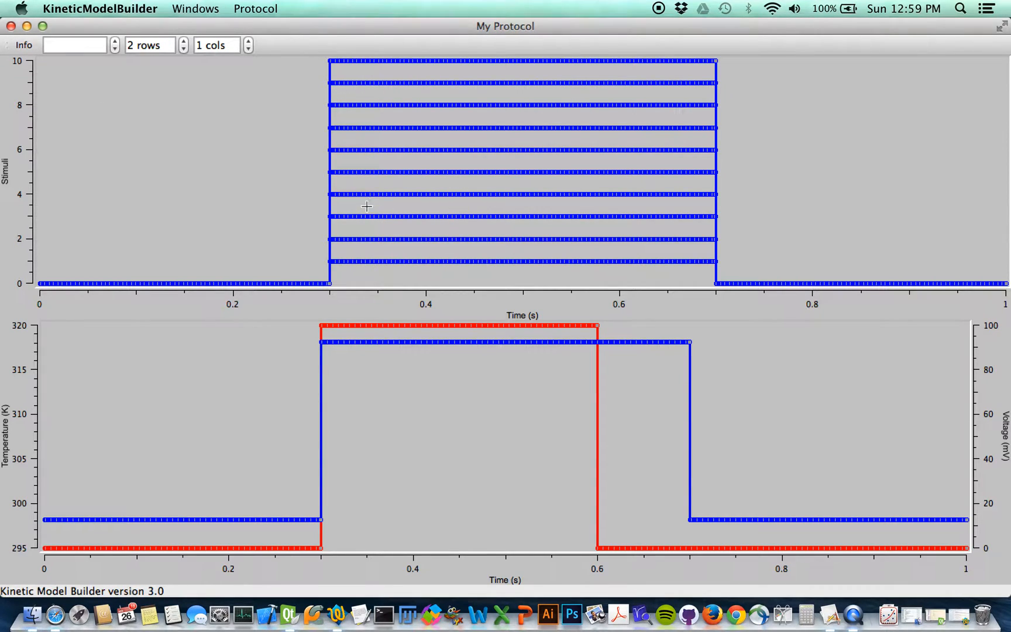
Limit the visible sweeps to 1 and 10.
click(72, 46)
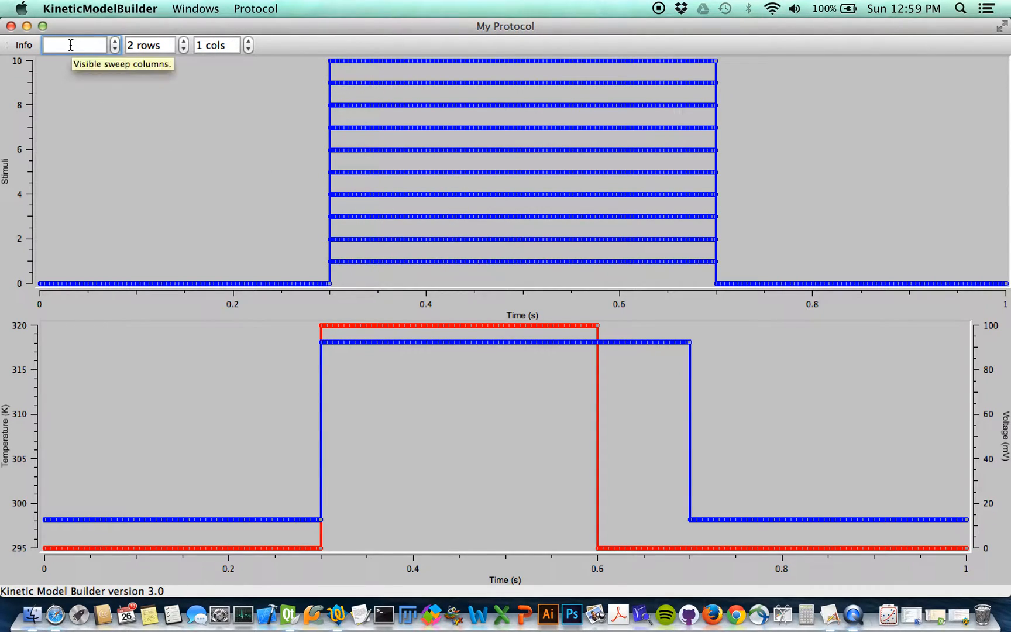
text(1 10)
key(Return)
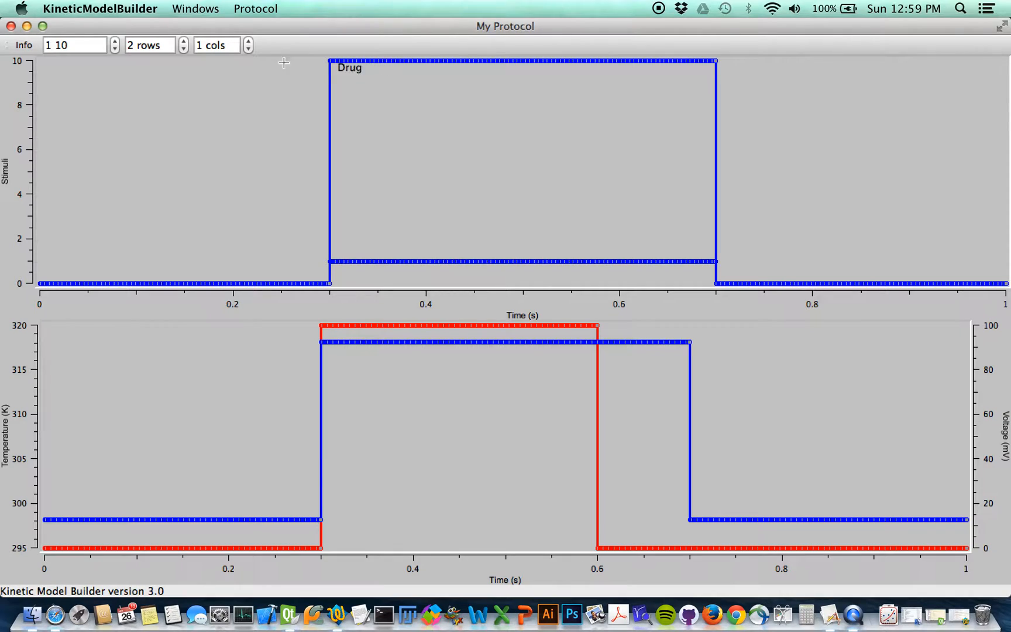
Limit the visible sweeps to every third sweep from 1 to 10 using the filter 1:3:10.
drag(66, 45, 52, 46)
key(BackSpace)
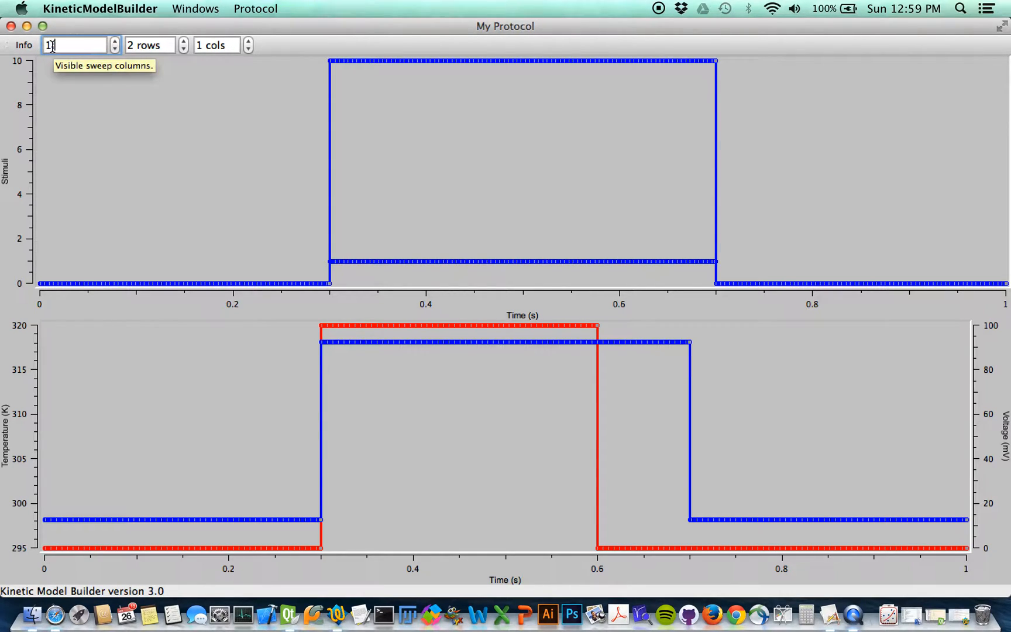
text(:3:10)
key(Return)
click(143, 174)
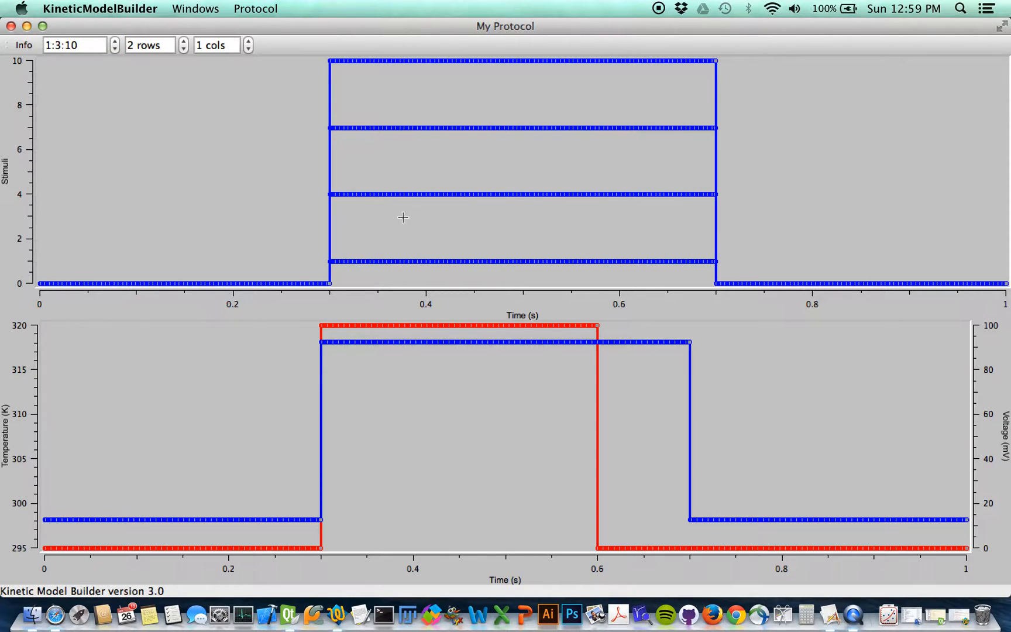
Limit the visible sweeps to sweep 1 and sweeps 5 through 7 using the filter 1 5:7.
drag(80, 45, 32, 48)
text(1 5:7)
key(Return)
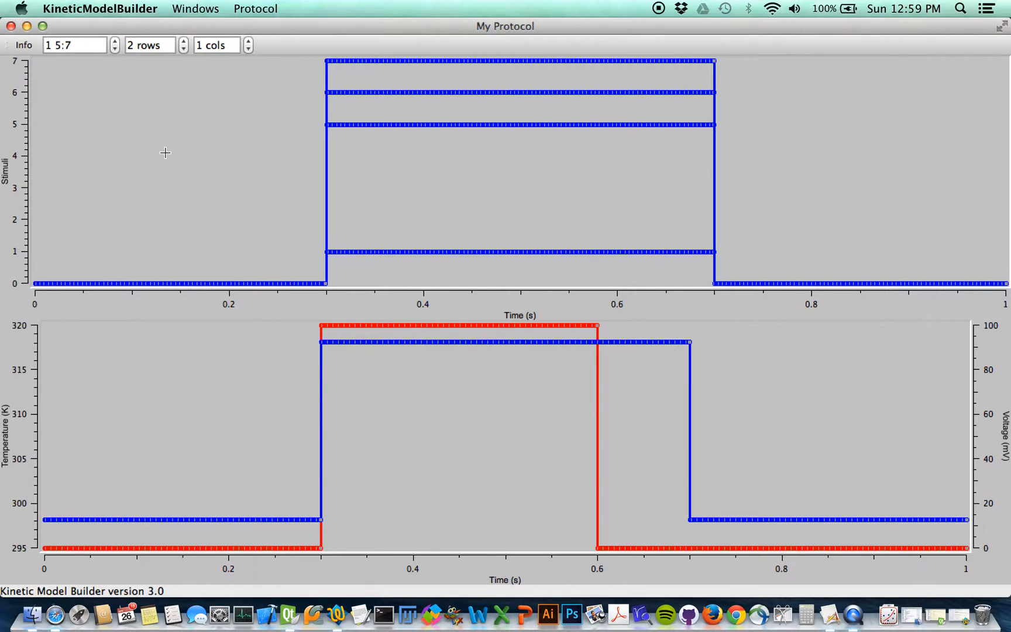
Clear the visible sweeps filter so that all sweeps are plotted.
drag(284, 104, 386, 177)
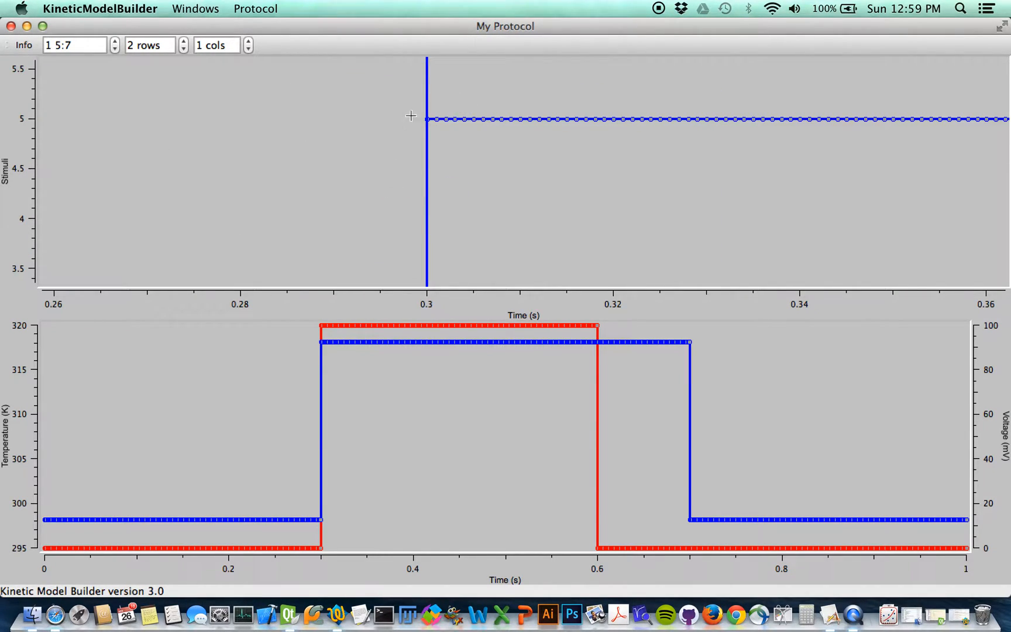
right_click(286, 141)
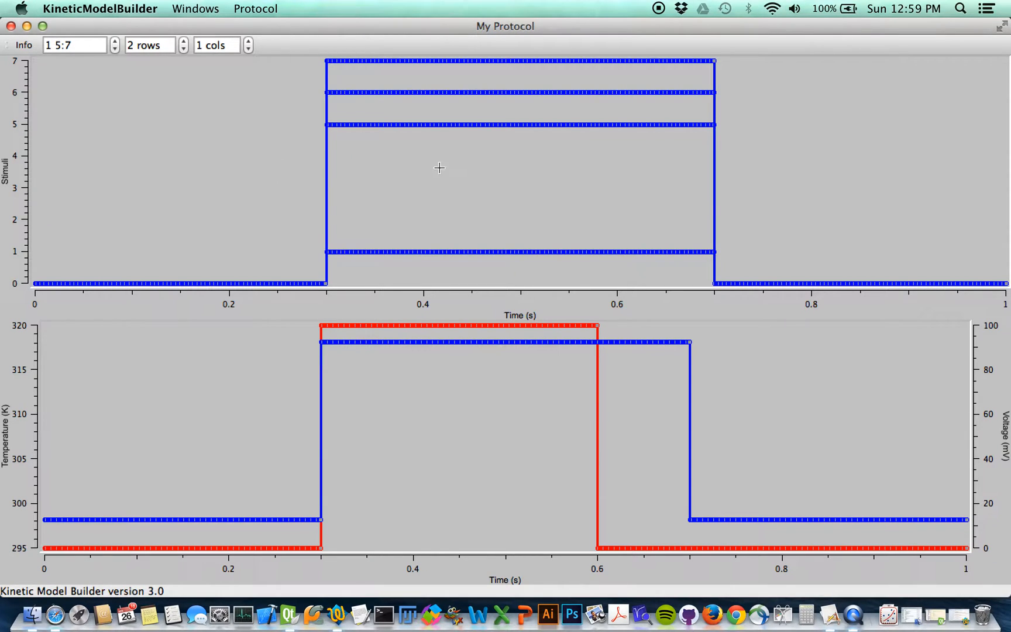
click(73, 44)
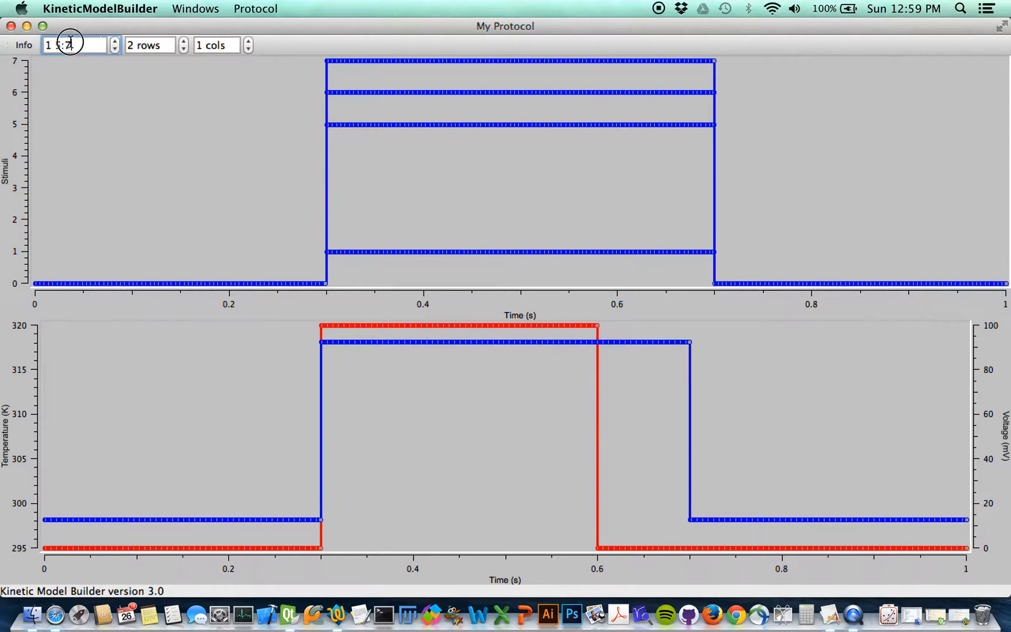
key(BackSpace)
key(Return)
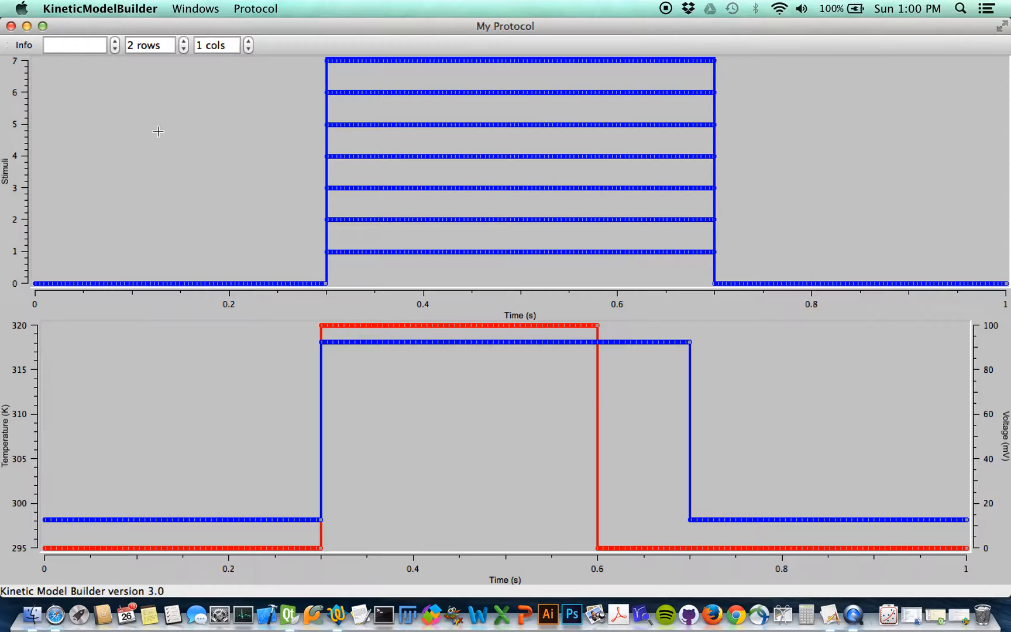
Add a new stimulus named Drug to the stimuli list in the protocol settings.
click(26, 47)
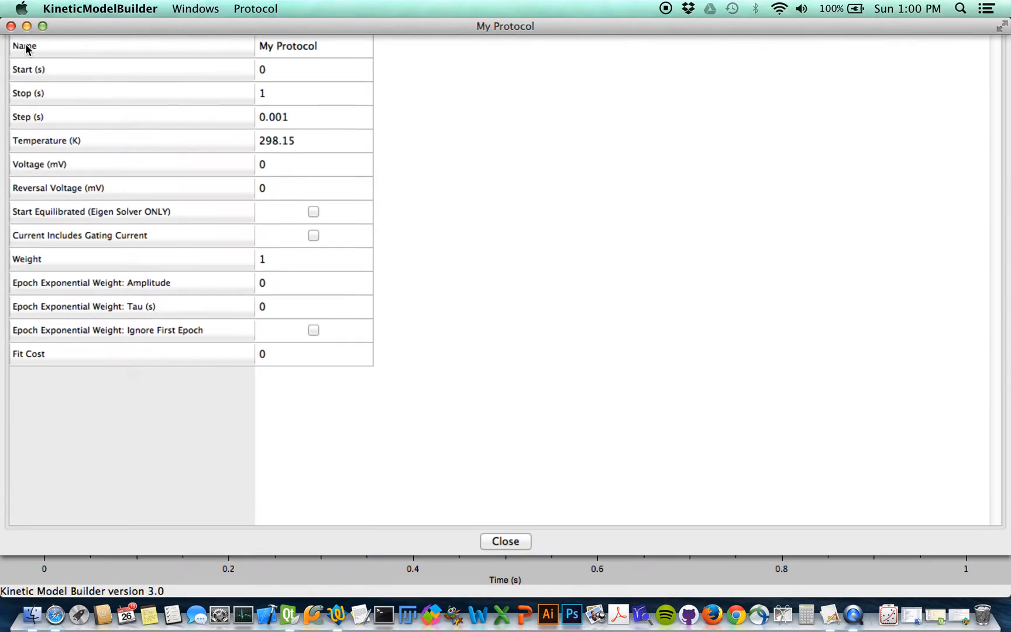
click(397, 44)
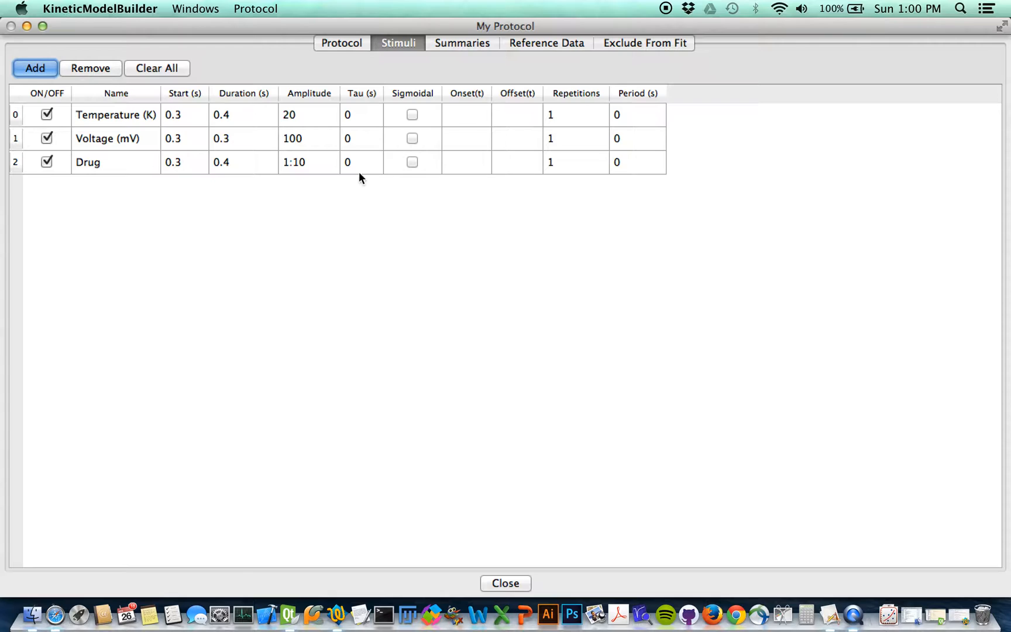
click(36, 69)
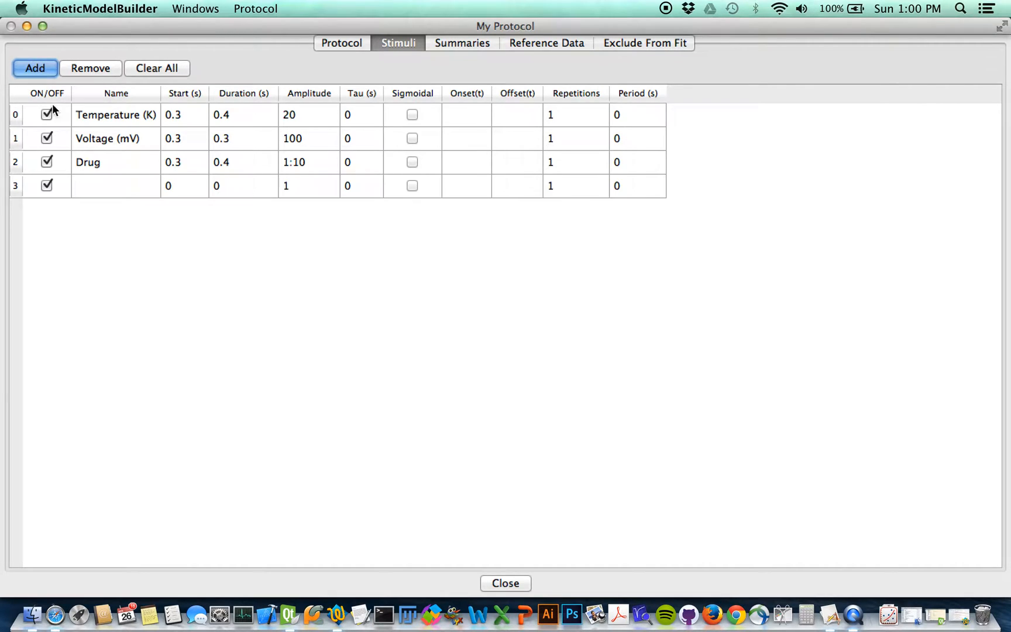
click(91, 190)
double_click(92, 188)
text(Drug)
key(Return)
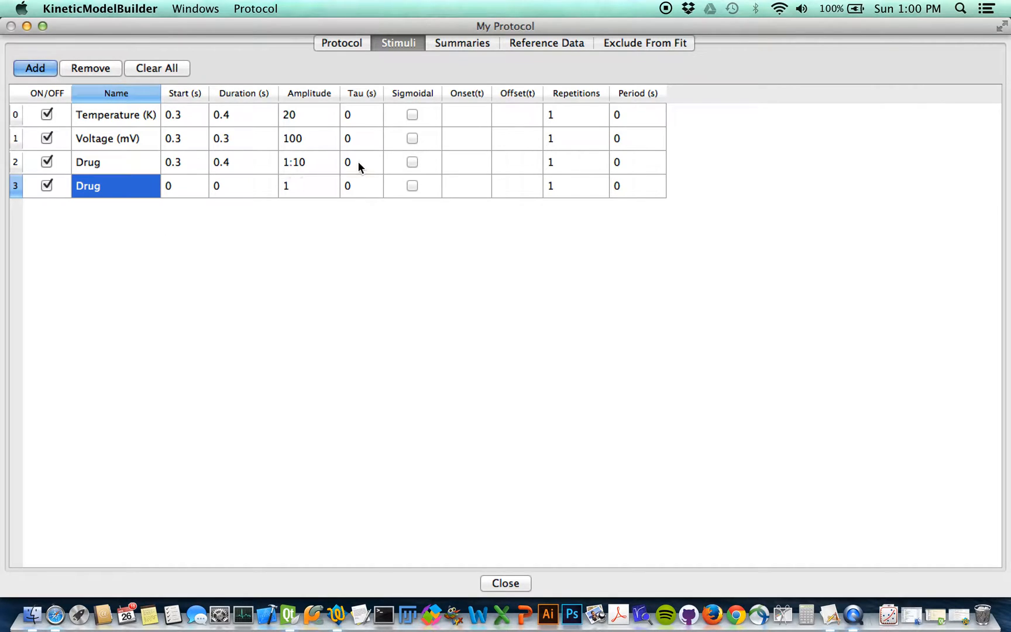
Set the new Drug stimulus to start at 0.8 s with a duration of 0.1 s.
click(311, 165)
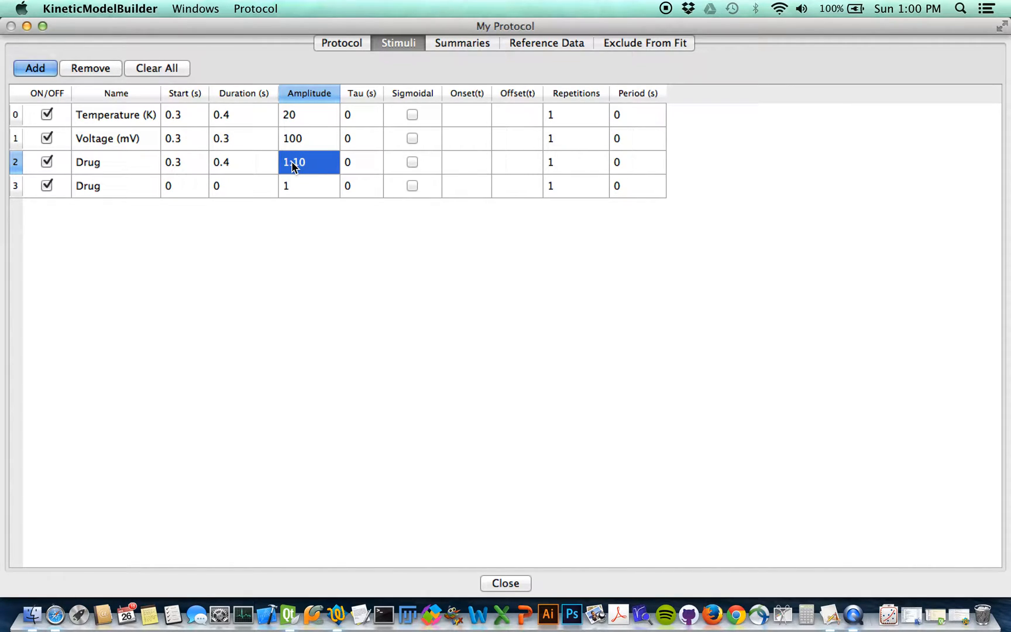
click(181, 188)
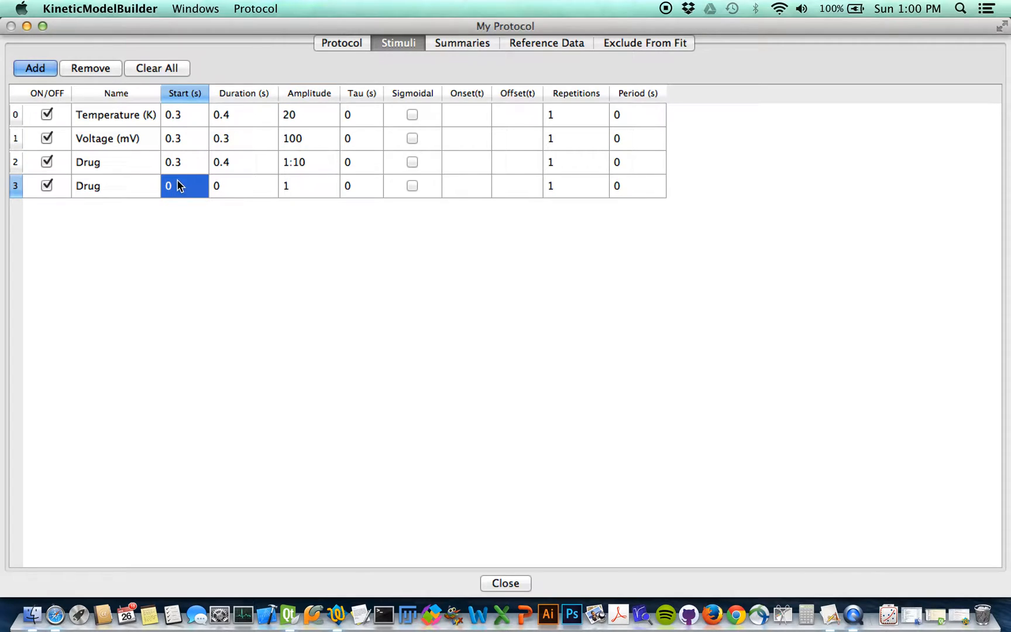
click(179, 167)
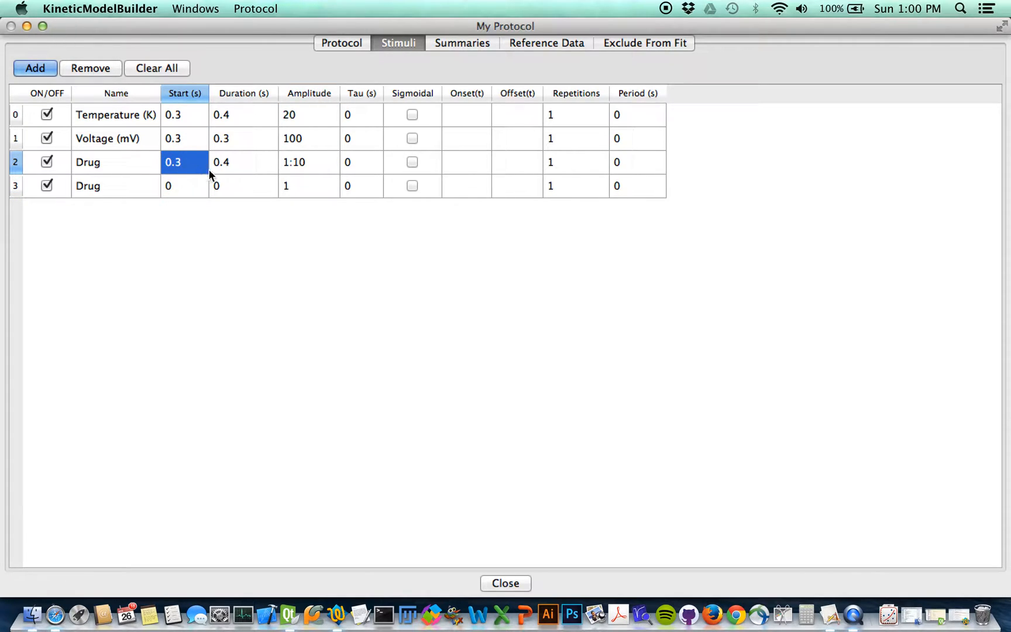
click(231, 164)
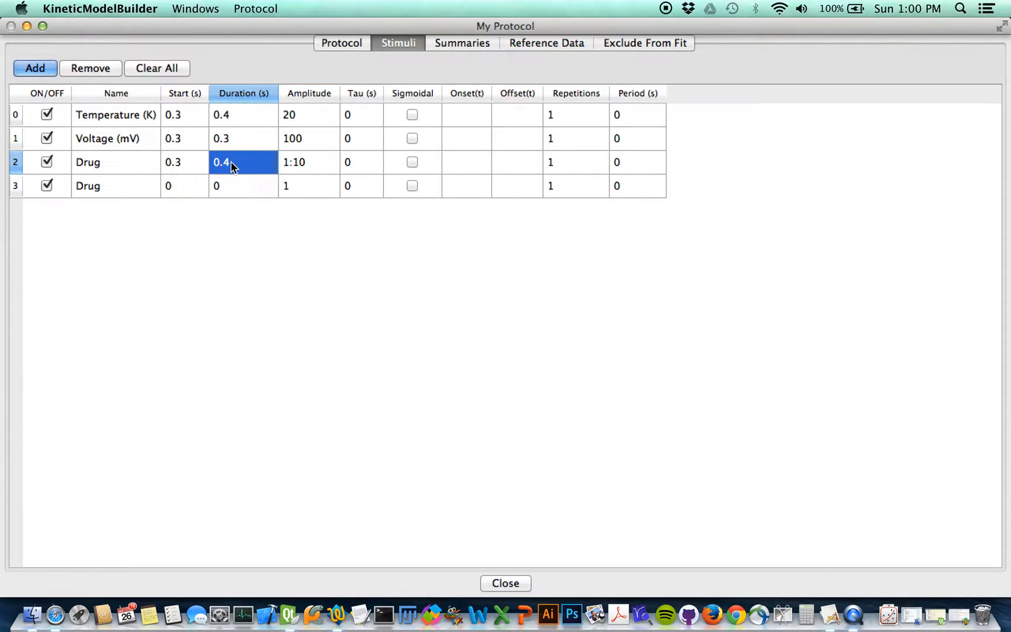
double_click(181, 188)
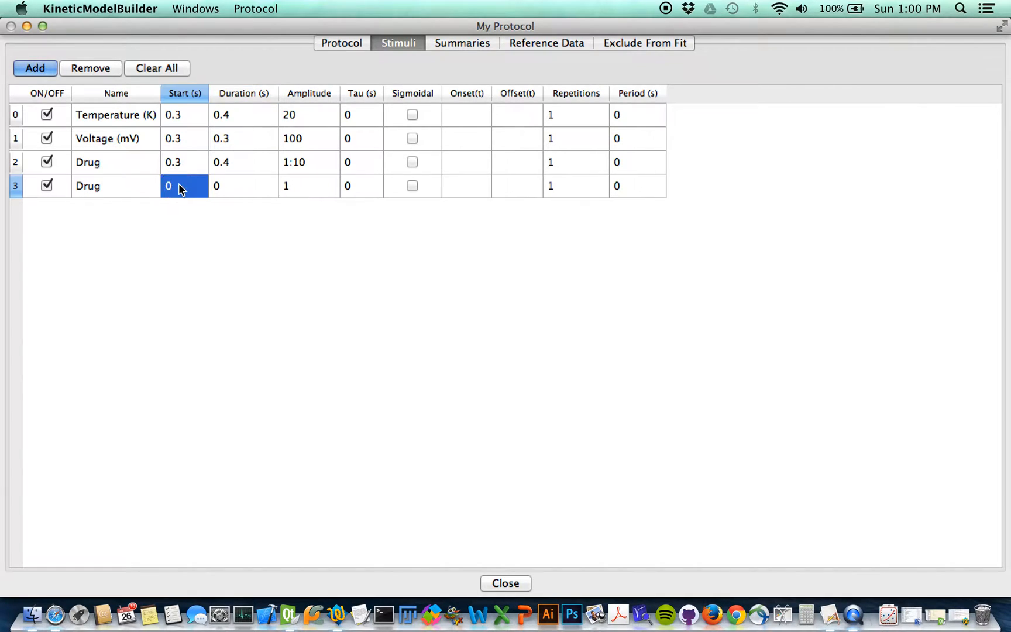
text(0.6)
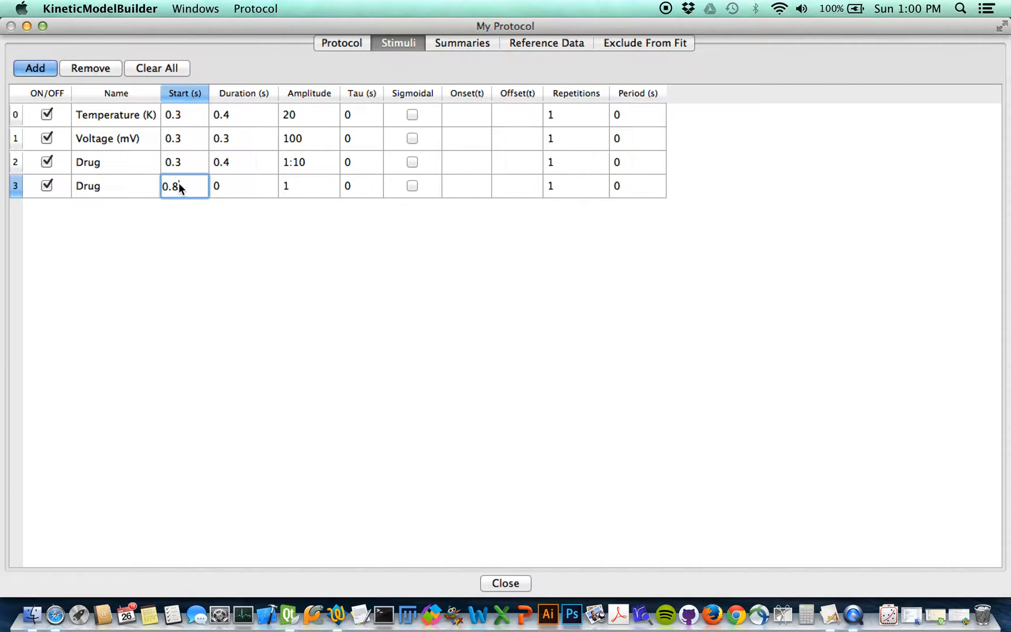
key(Tab)
text(0.1)
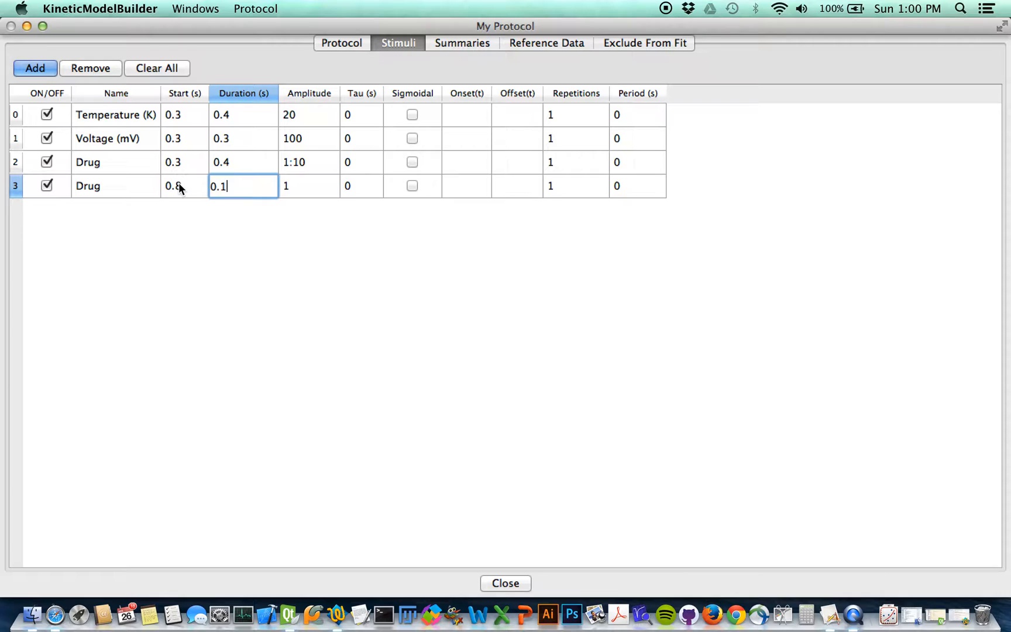
key(Return)
click(230, 261)
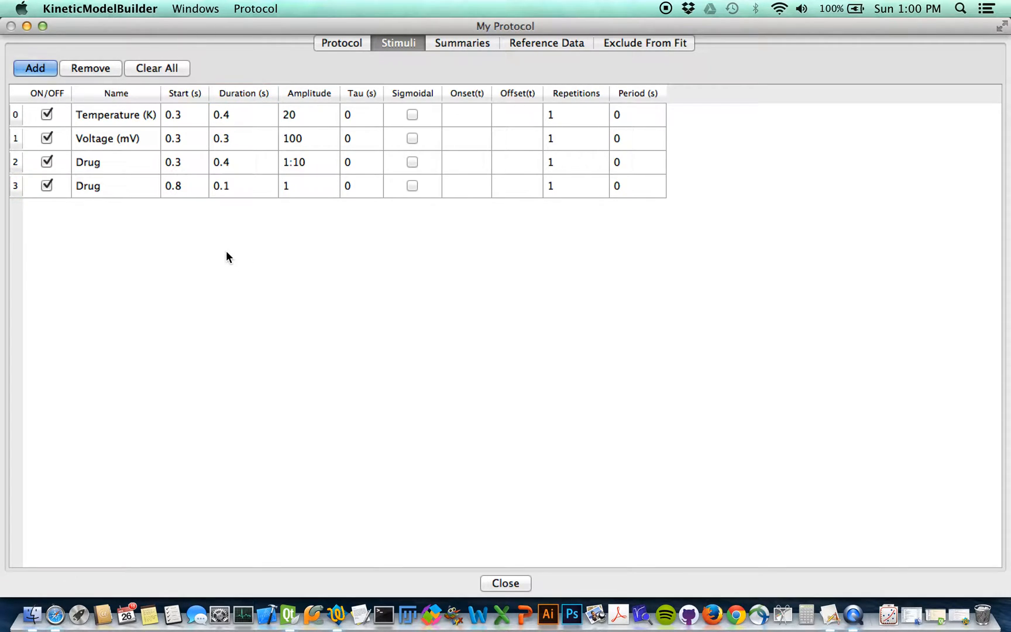
Set the second Drug stimulus's amplitude to 10.
click(307, 185)
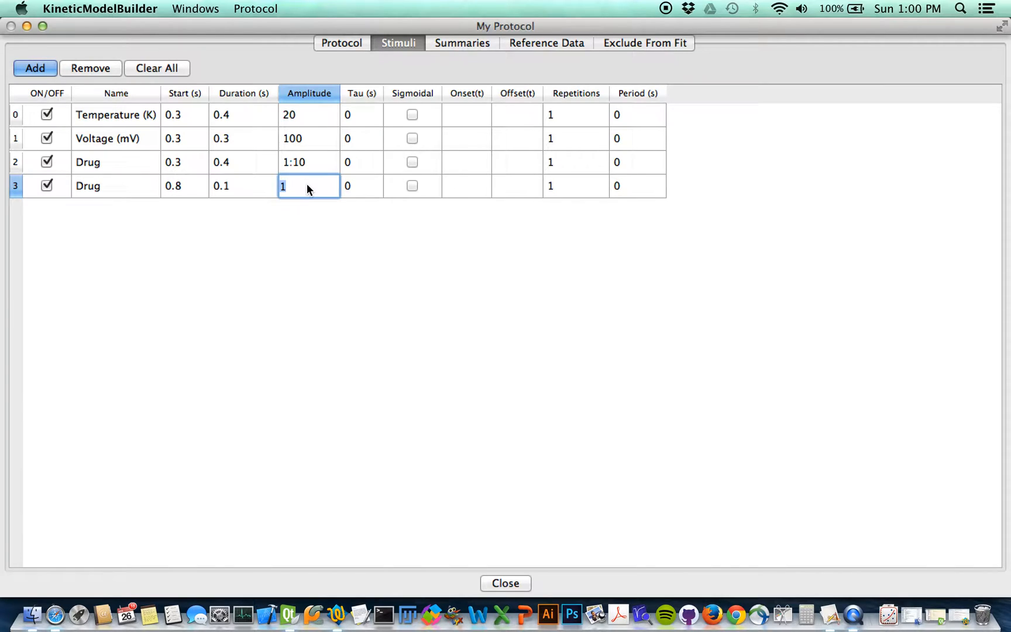
text(0)
key(Return)
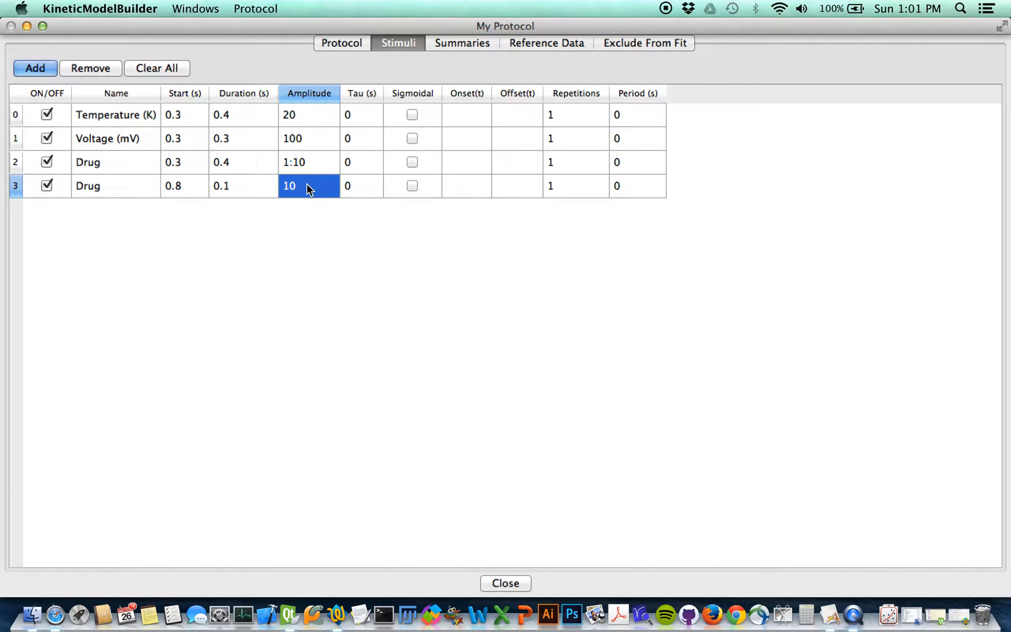
click(307, 220)
Compare the two Drug stimulus rows and their amplitude entries in the stimuli table.
click(304, 162)
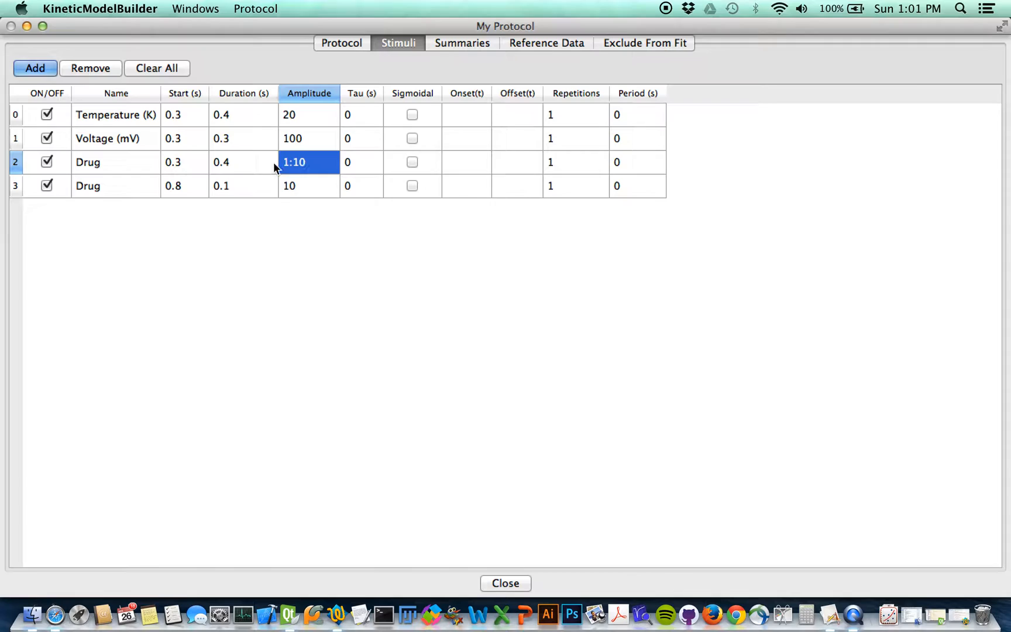
click(16, 162)
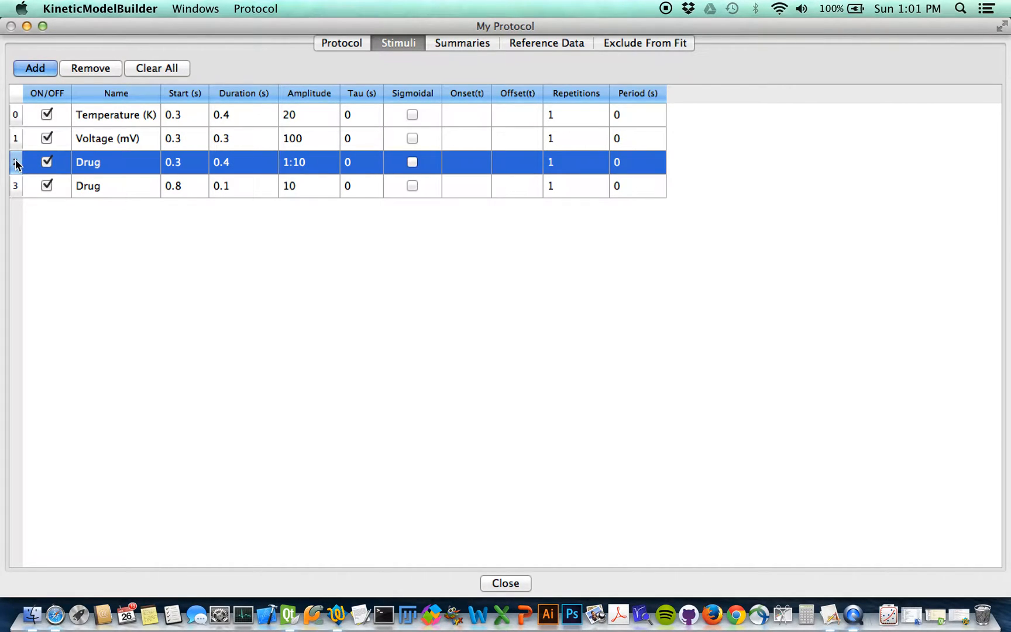
click(314, 168)
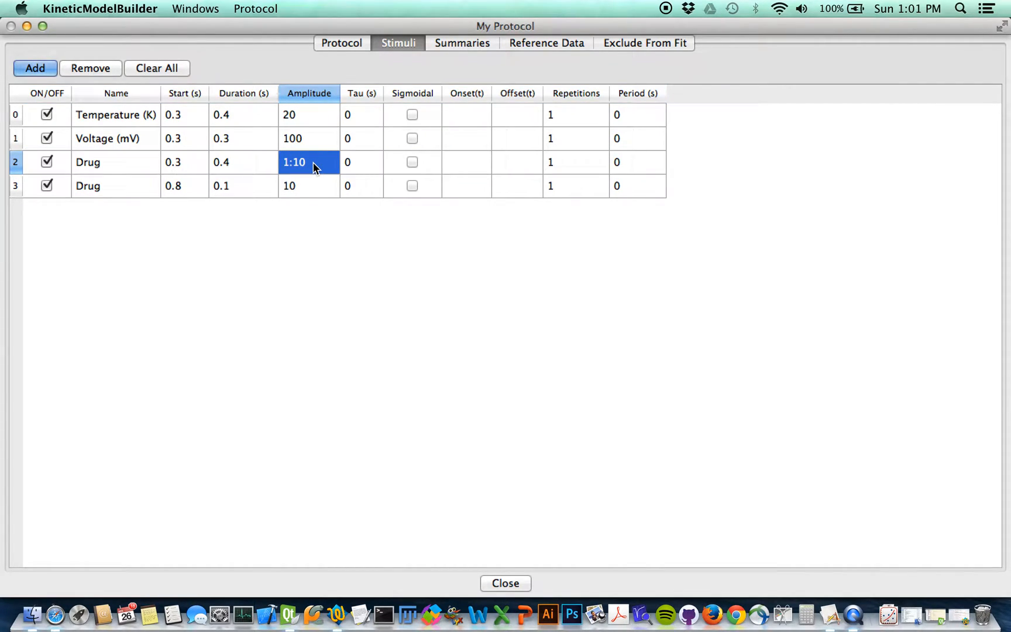
click(15, 186)
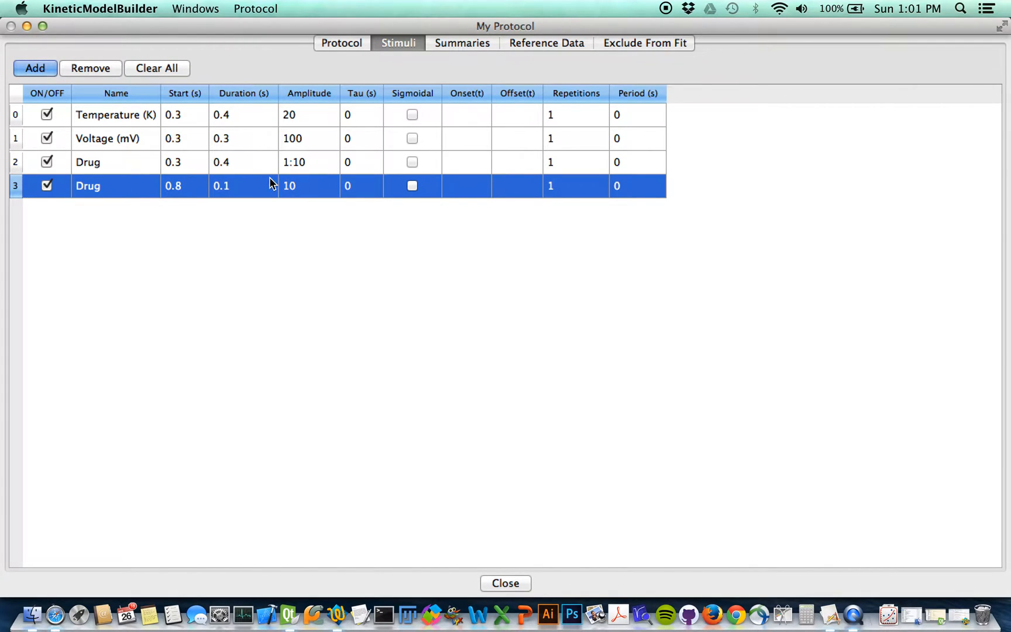
click(314, 189)
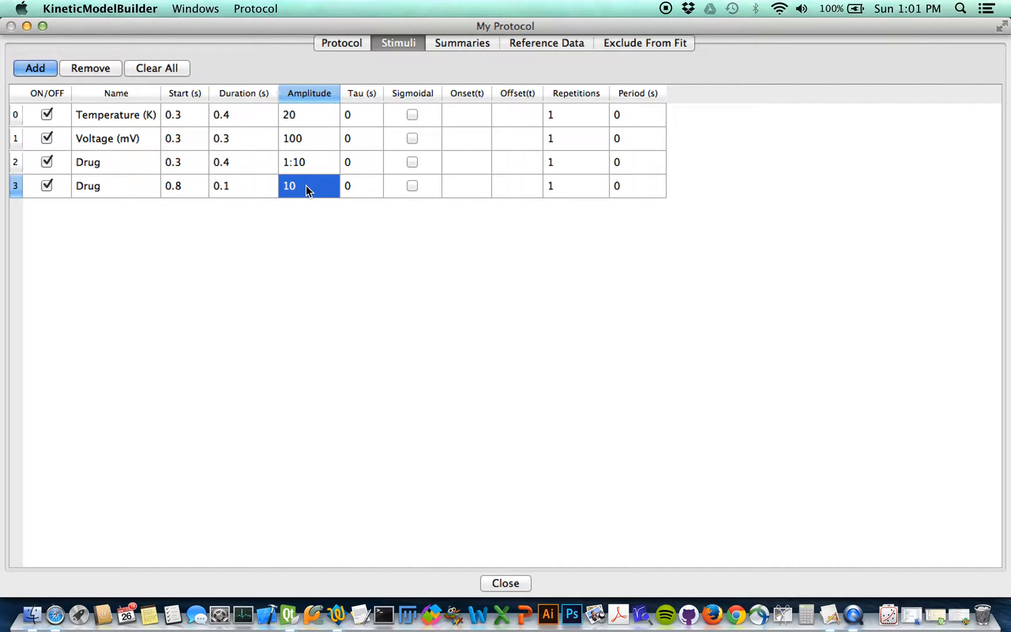
click(313, 166)
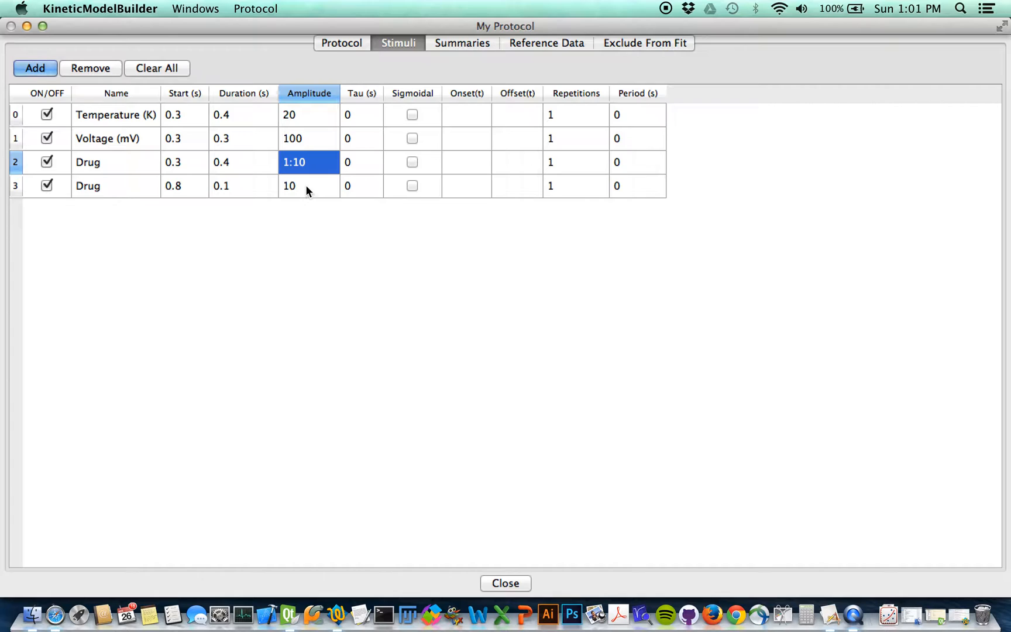
click(306, 186)
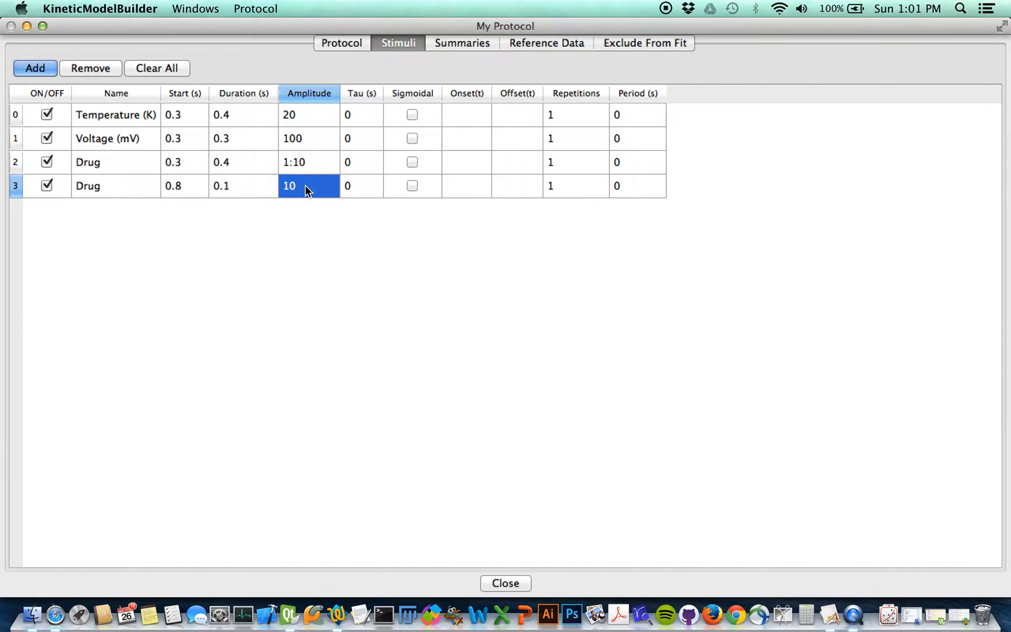
click(304, 170)
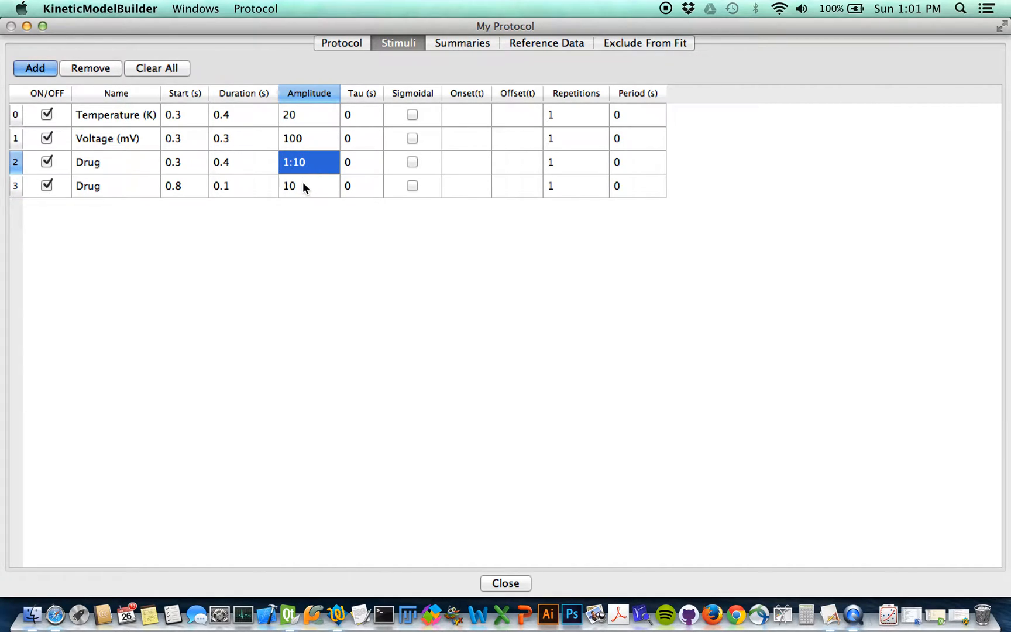
Close the protocol settings and update the plots with the new Drug pulse by replotting the stimuli.
key(Escape)
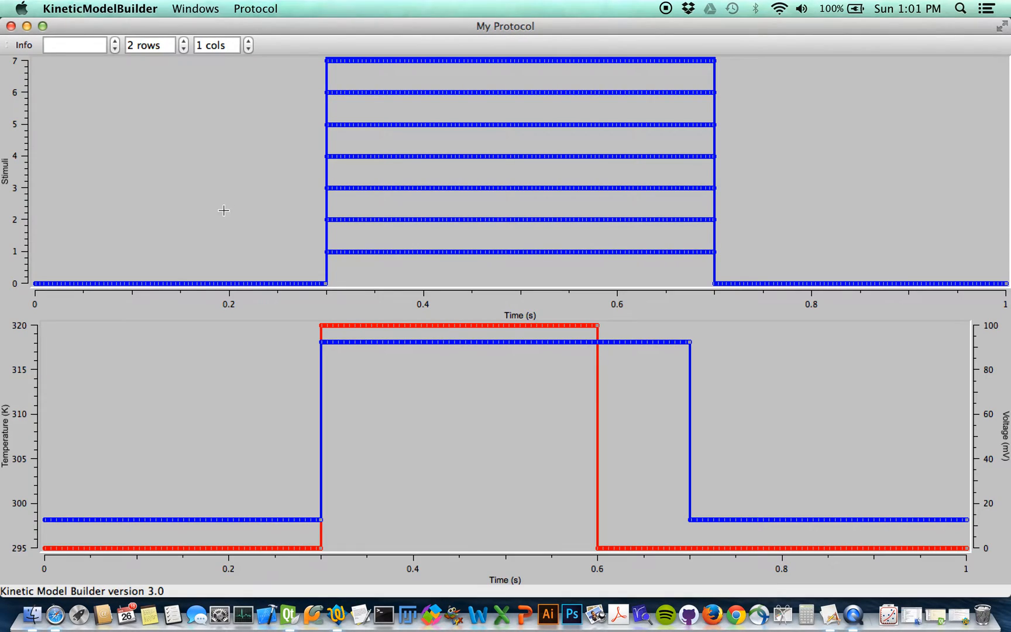
click(251, 8)
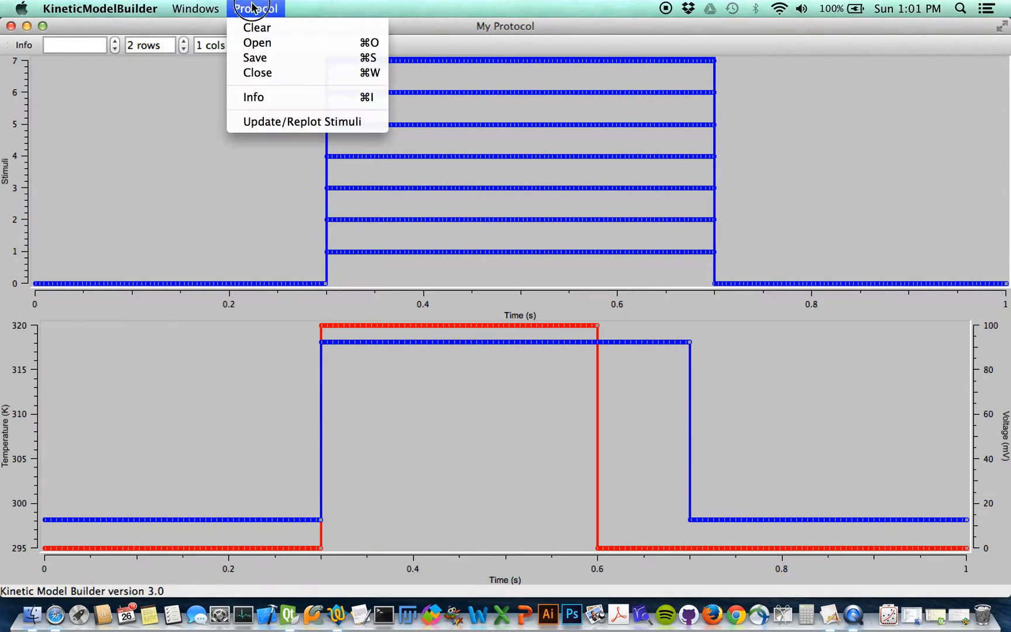
click(272, 120)
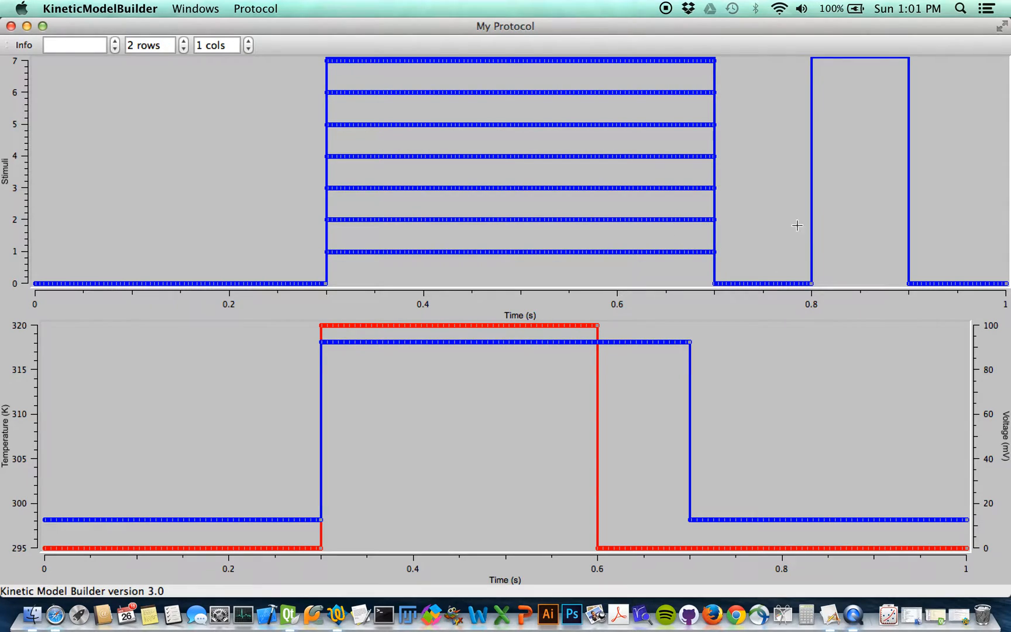
Step through the sweeps one at a time starting from sweep 1, and clear the visible sweeps filter to show all sweeps.
click(116, 44)
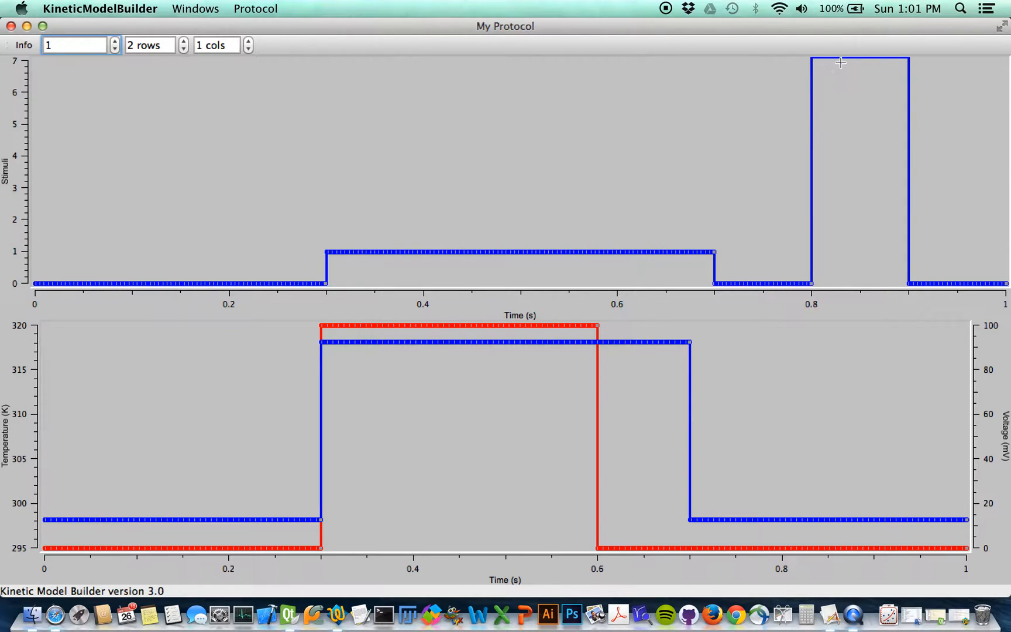
click(115, 42)
click(115, 42)
click(114, 42)
click(115, 42)
click(114, 42)
click(115, 42)
drag(46, 47, 58, 45)
key(BackSpace)
click(114, 141)
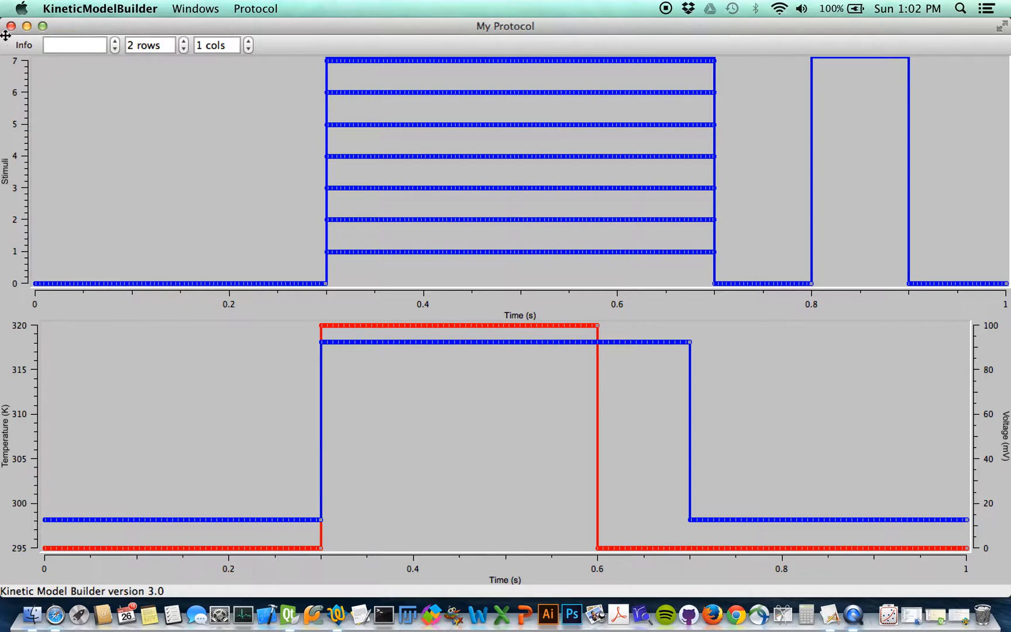
Reopen the protocol's stimuli settings and add another stimulus row named Drug.
click(23, 45)
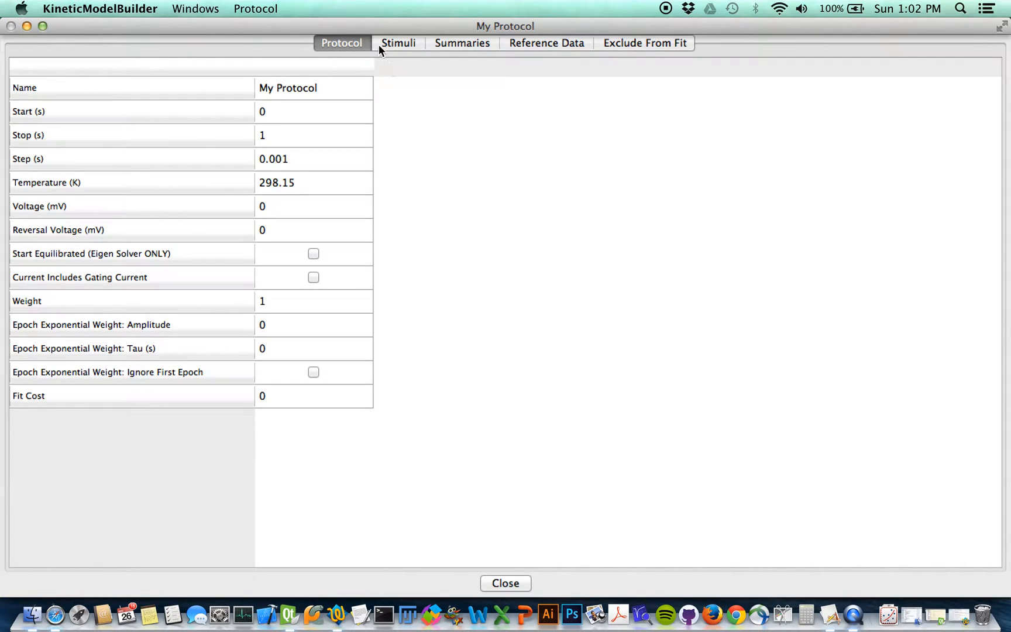
click(381, 43)
click(36, 69)
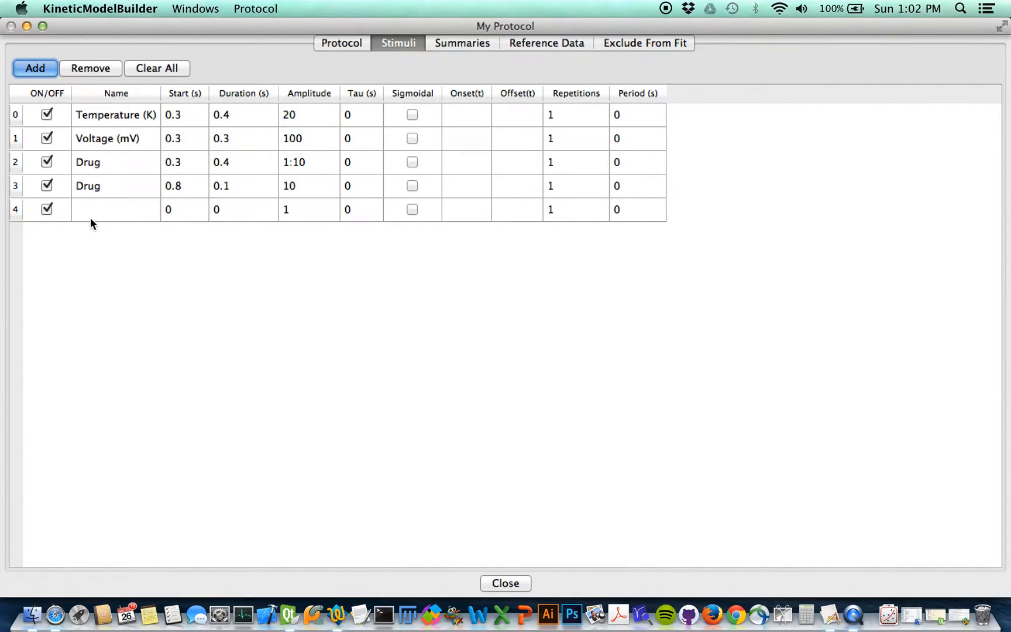
double_click(89, 212)
text(Drug)
key(Return)
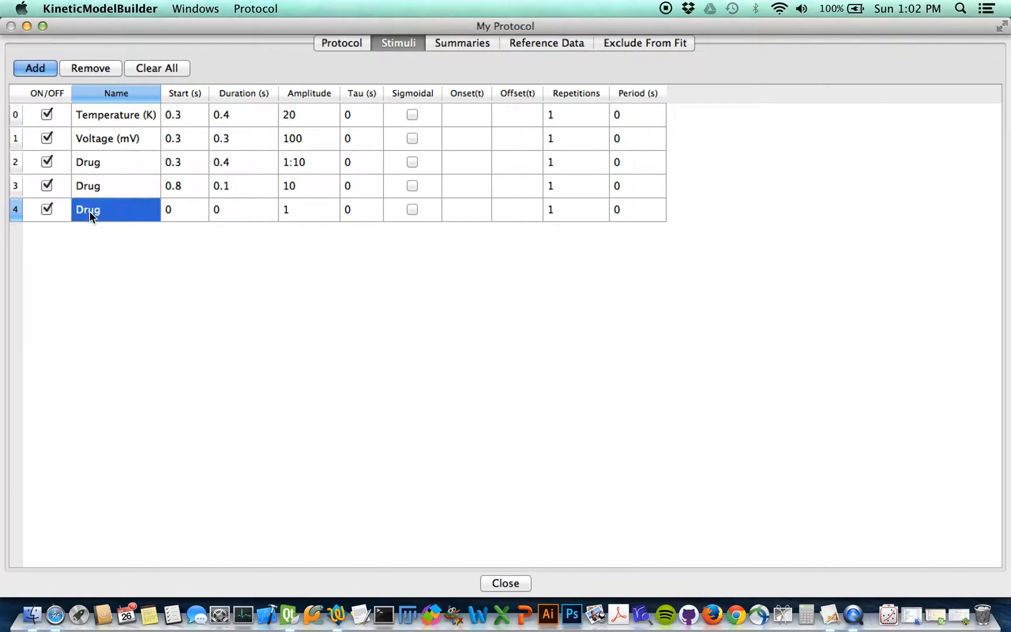
click(147, 271)
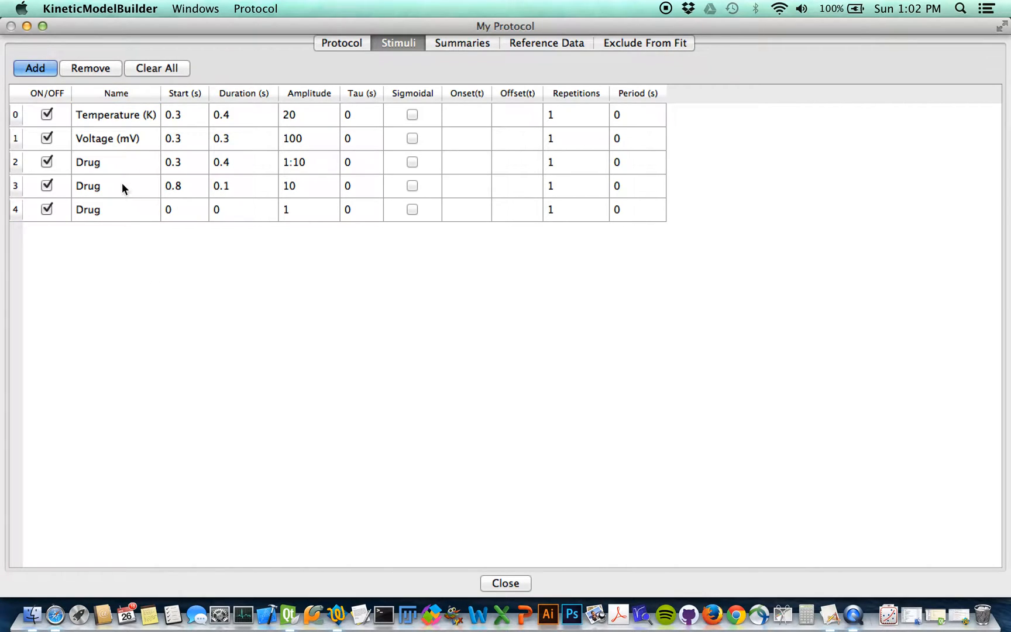
Set the third Drug stimulus's start to 0.1 s, duration to 0.1 s and amplitude to 1:15.
drag(110, 163, 113, 210)
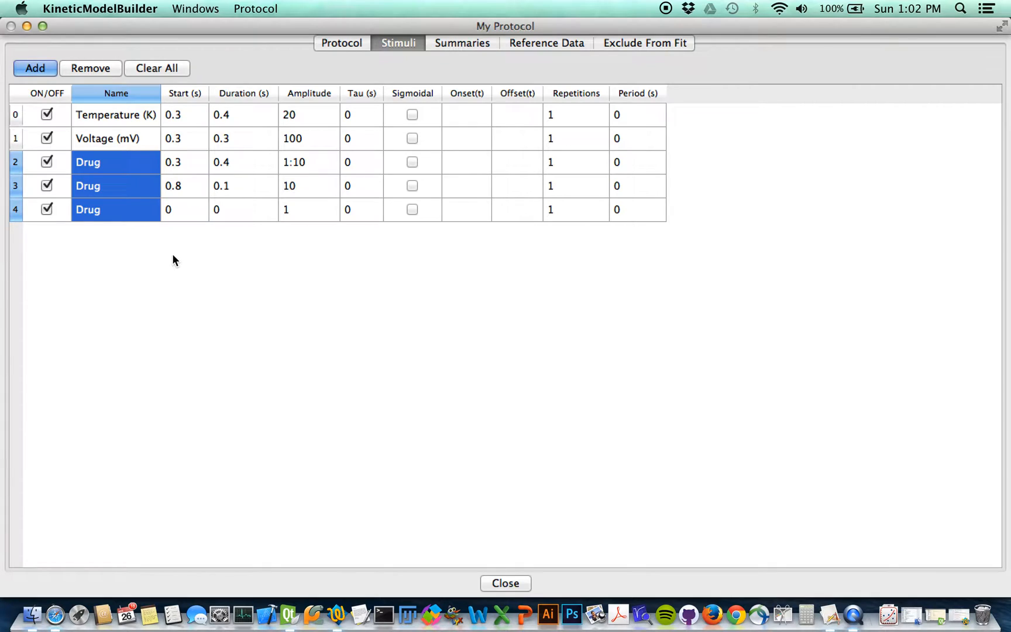
double_click(183, 208)
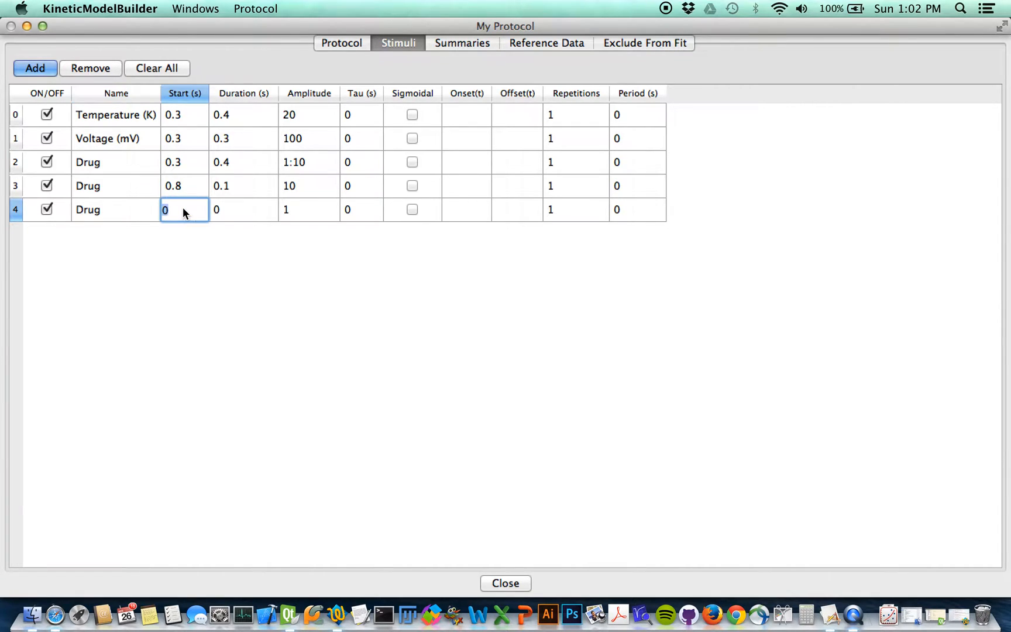
text(0.1)
key(Tab)
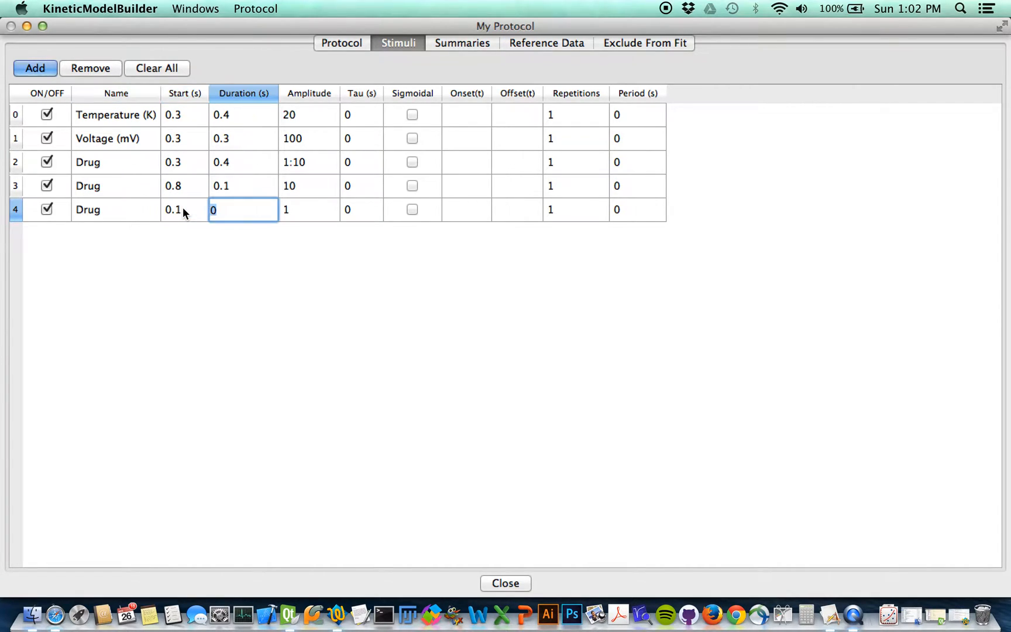
text(0.1)
key(Tab)
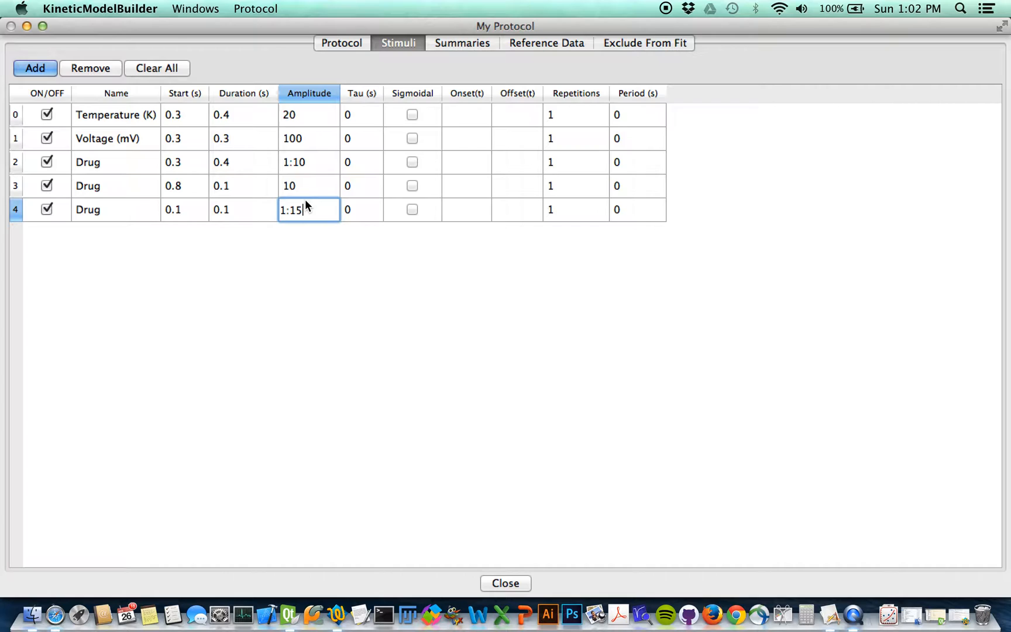
key(Return)
click(353, 261)
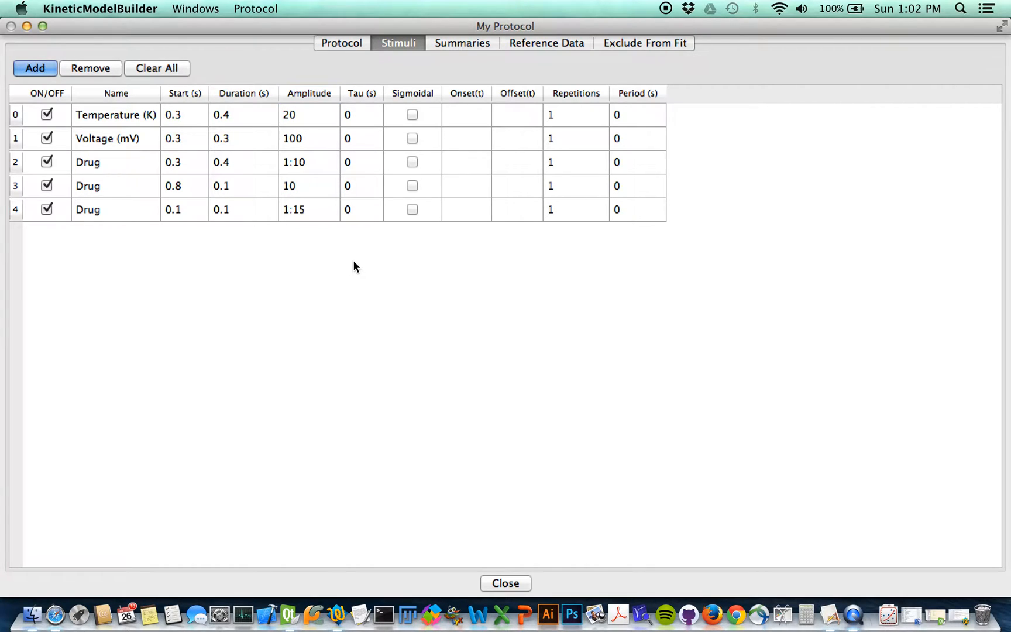
Compare the amplitude entries of the three Drug stimuli in the stimuli table.
click(302, 212)
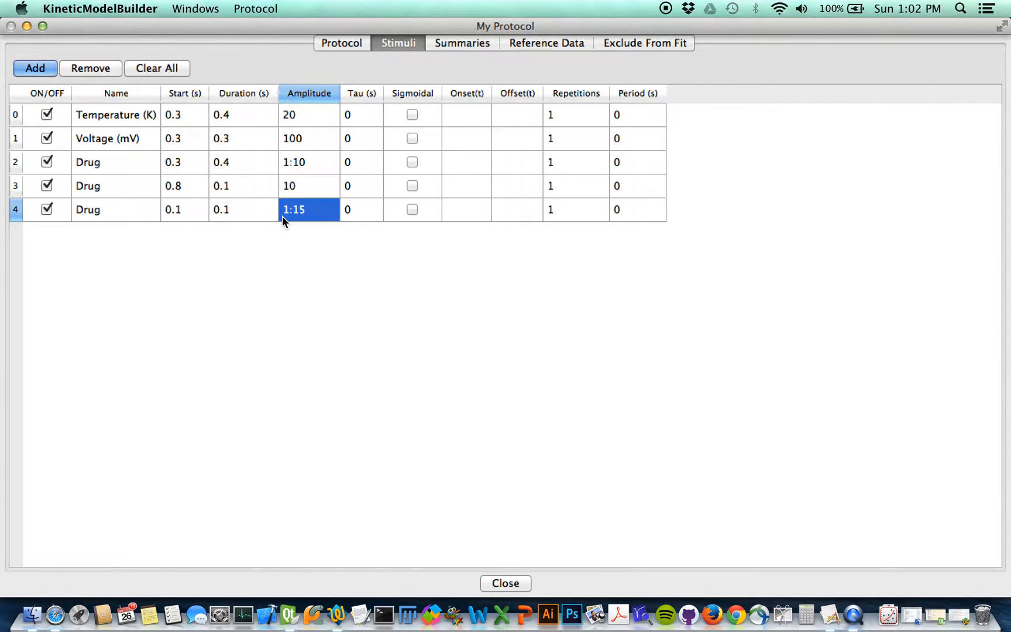
click(293, 191)
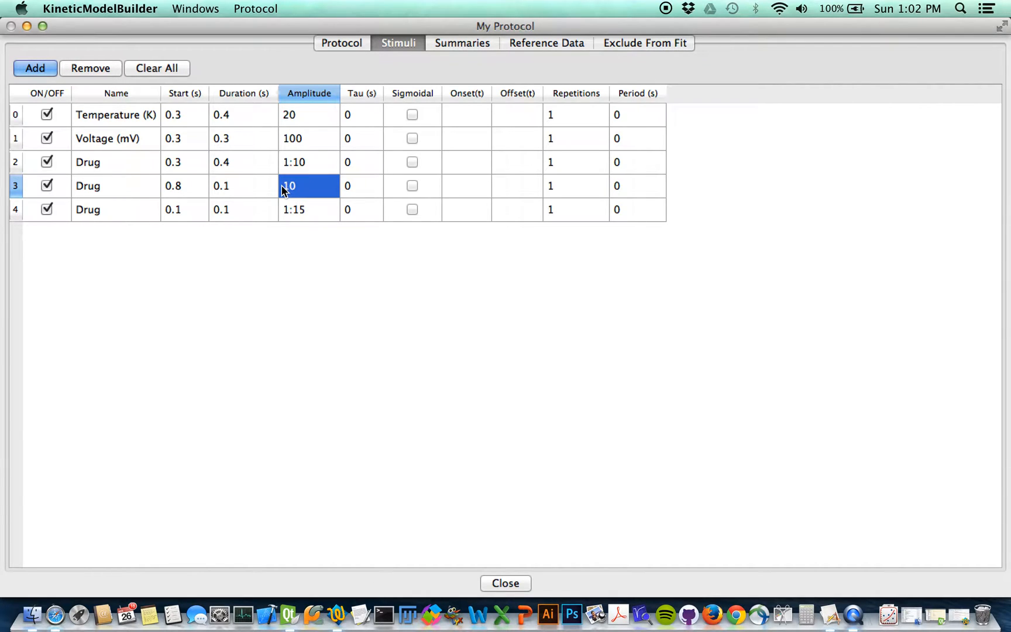
click(314, 165)
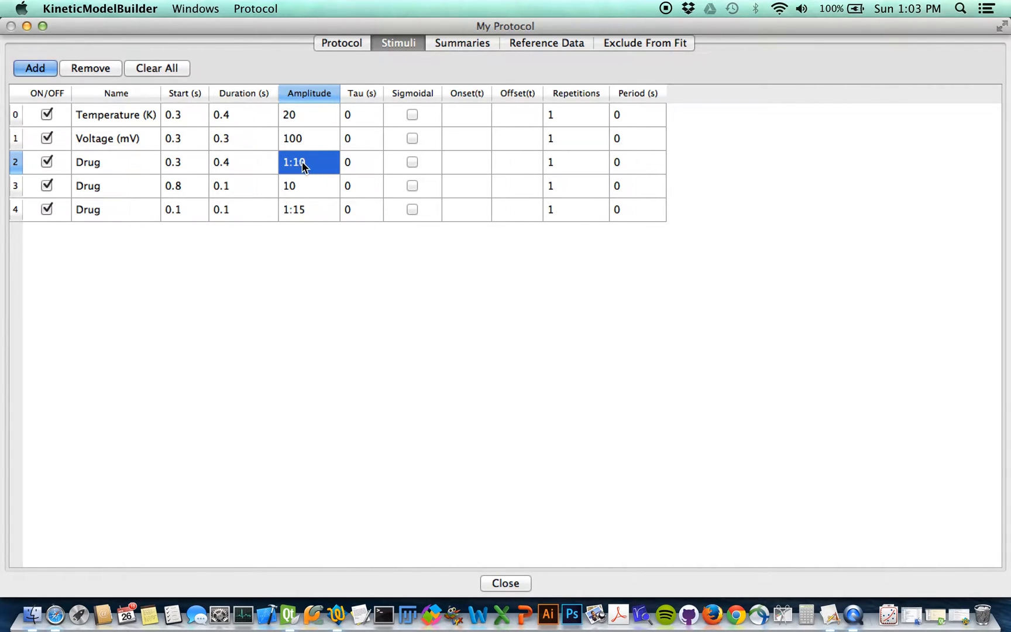
click(311, 205)
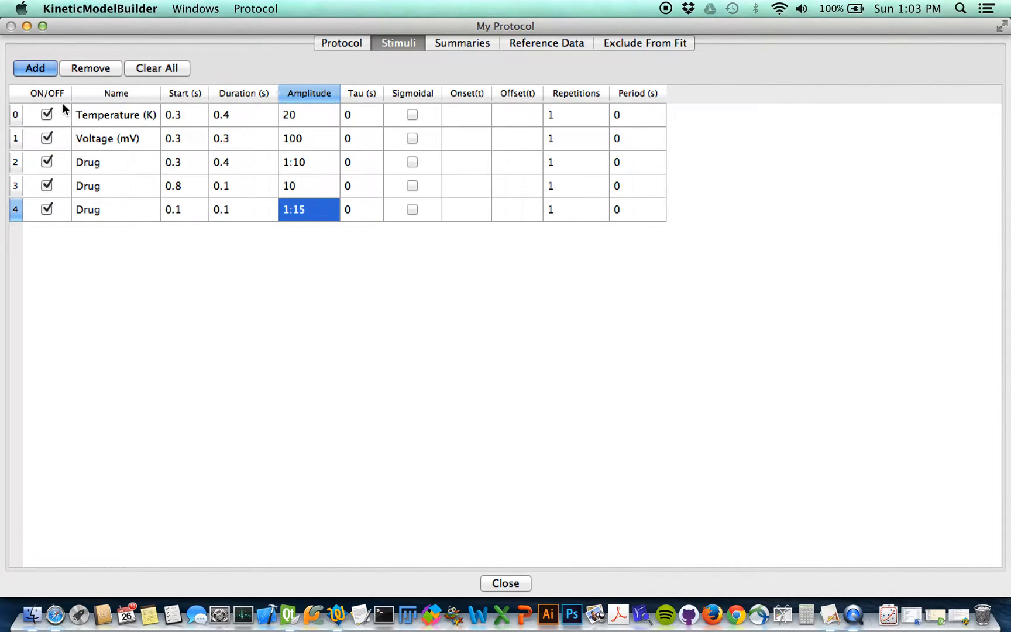
Close the protocol settings and replot the stimuli to include the third Drug pulse.
key(Escape)
click(246, 13)
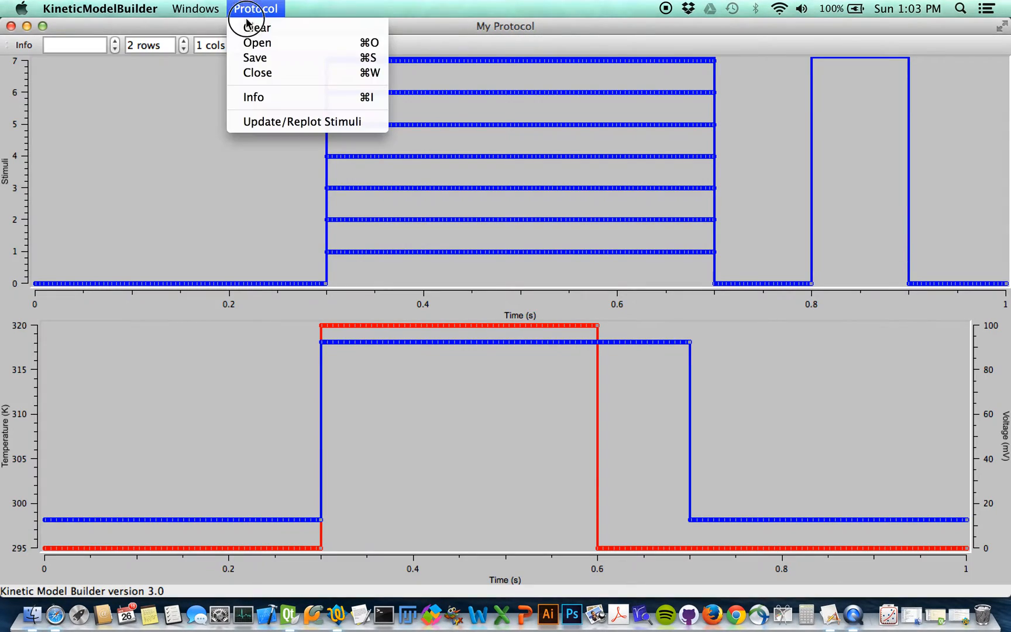
click(261, 121)
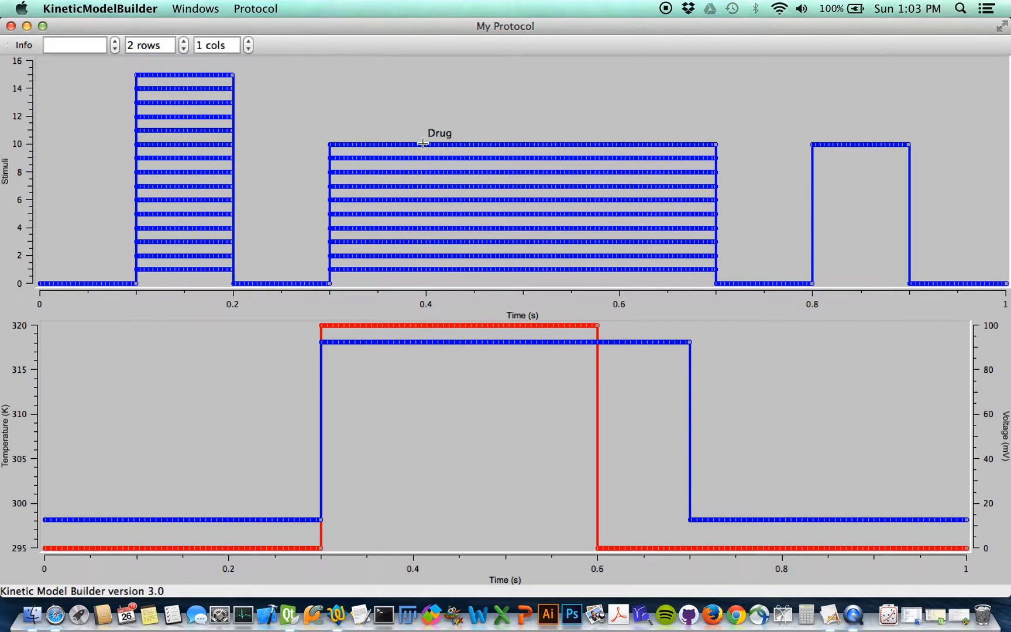
Step through the visible sweeps one at a time from sweep 1 to the last, and clear the filter to show all sweeps.
click(116, 42)
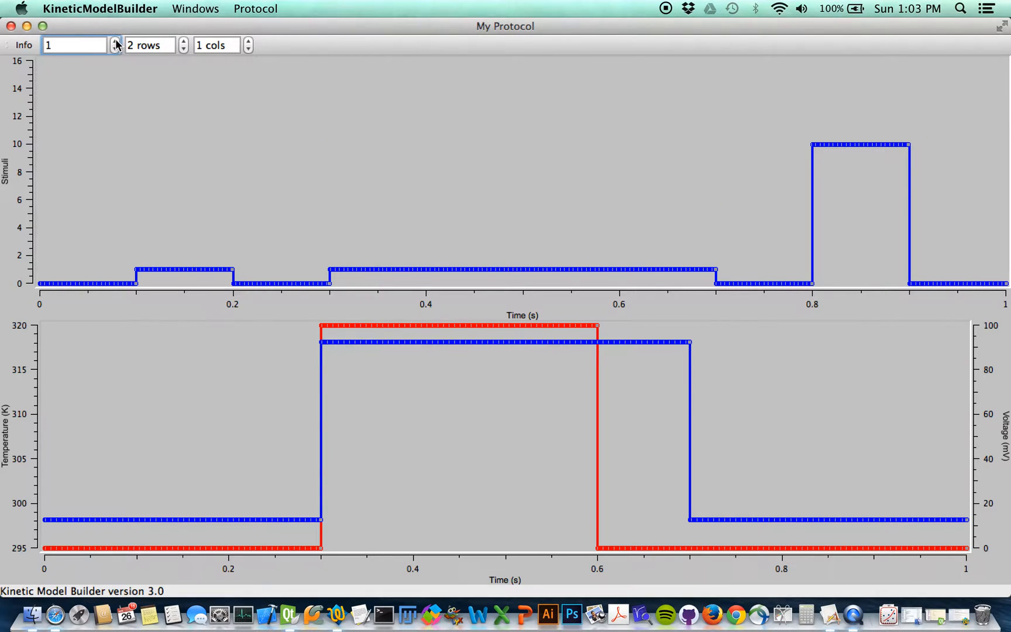
click(116, 42)
click(116, 42)
click(116, 43)
click(116, 42)
click(116, 43)
click(116, 42)
click(116, 42)
click(116, 42)
click(116, 42)
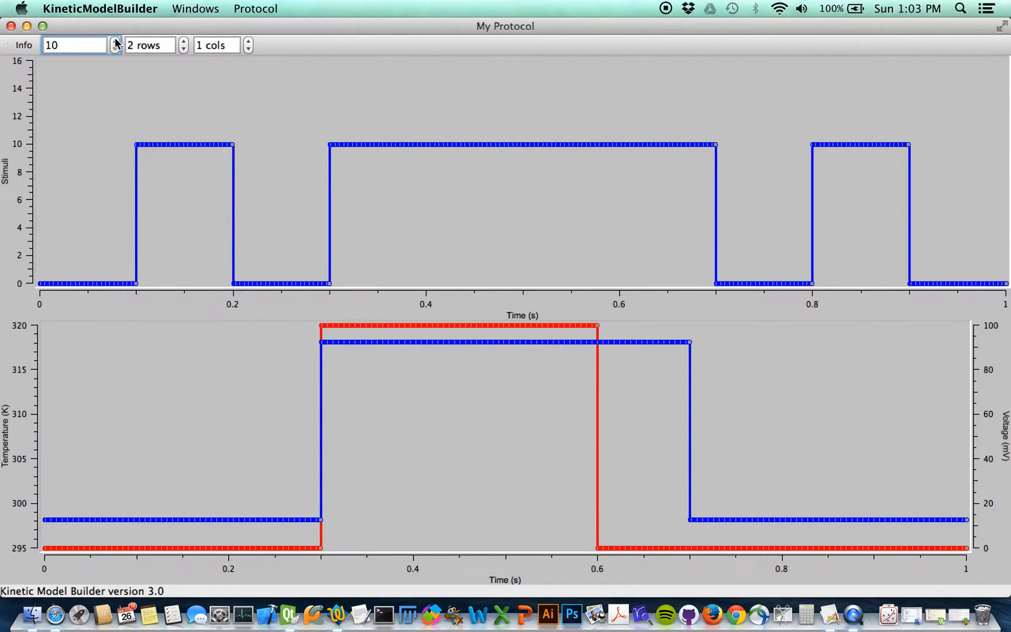
click(116, 42)
click(116, 42)
click(116, 43)
click(116, 43)
click(117, 43)
key(BackSpace)
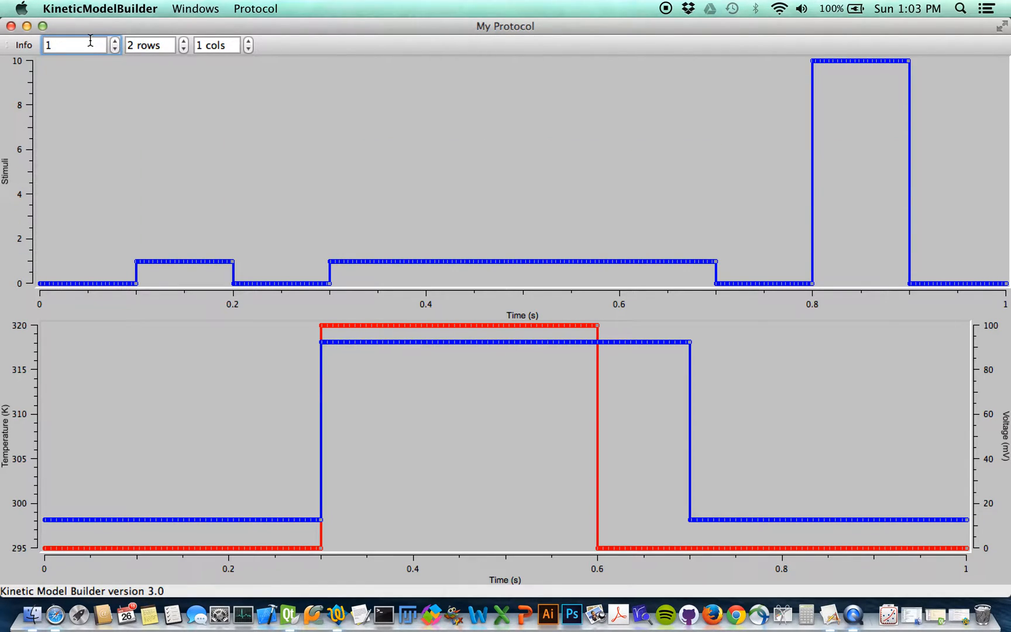
key(BackSpace)
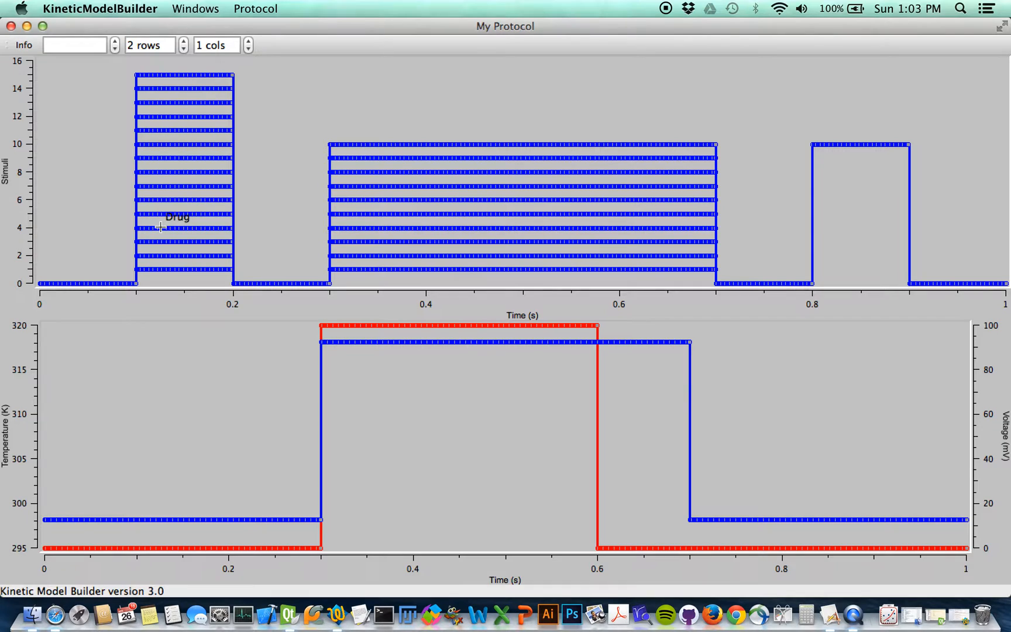
Reopen the stimuli settings and rename the first two Drug stimuli as DrugA.
click(24, 46)
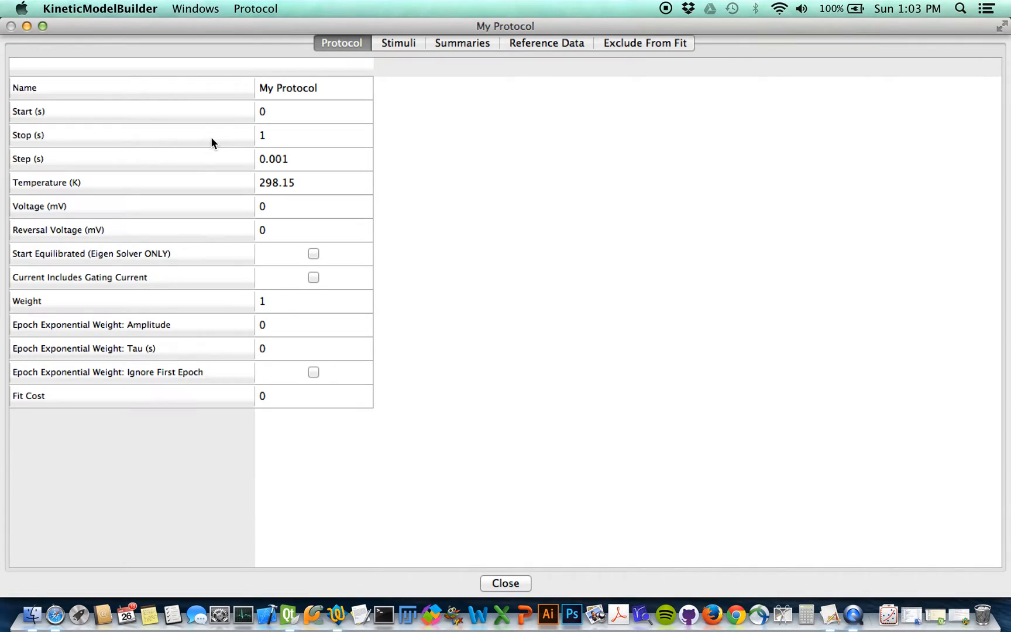
click(399, 45)
double_click(107, 164)
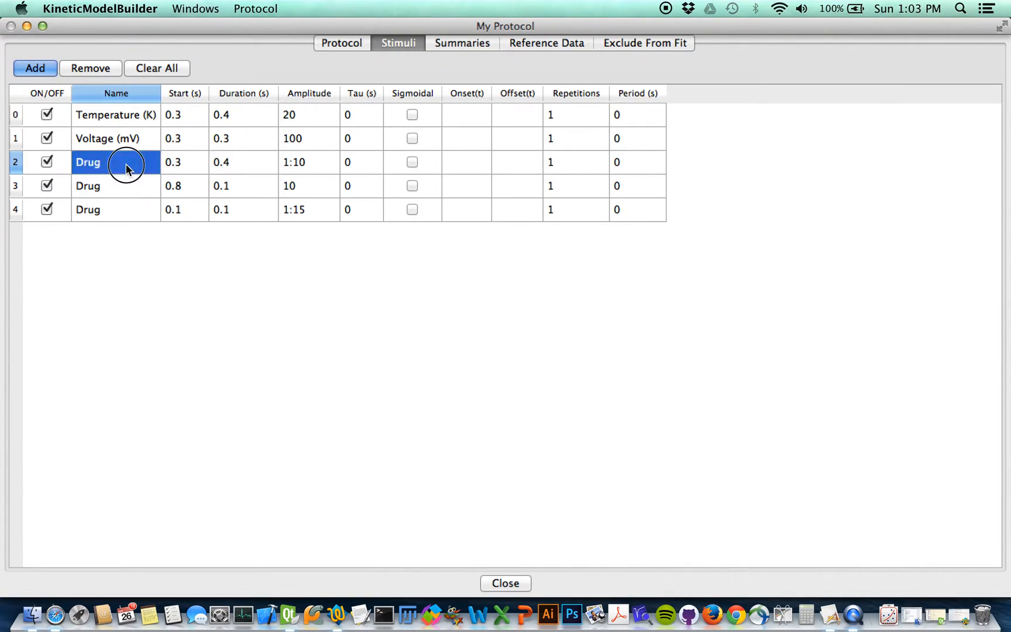
text(A)
double_click(120, 188)
text(A)
click(127, 250)
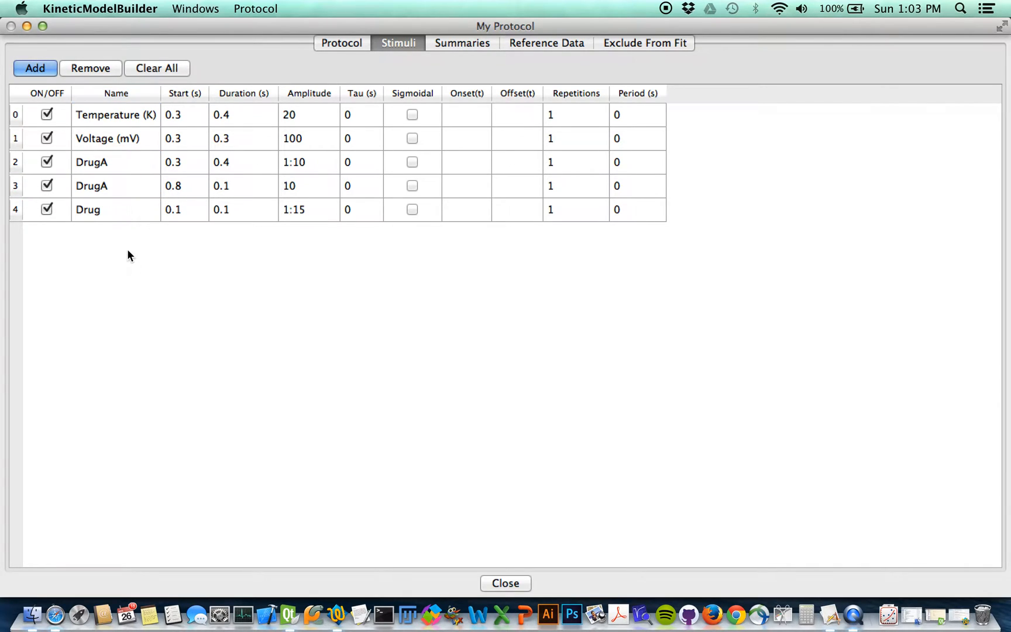
Rename the remaining Drug stimulus as DrugB and set its amplitude to 10.
double_click(109, 210)
click(108, 209)
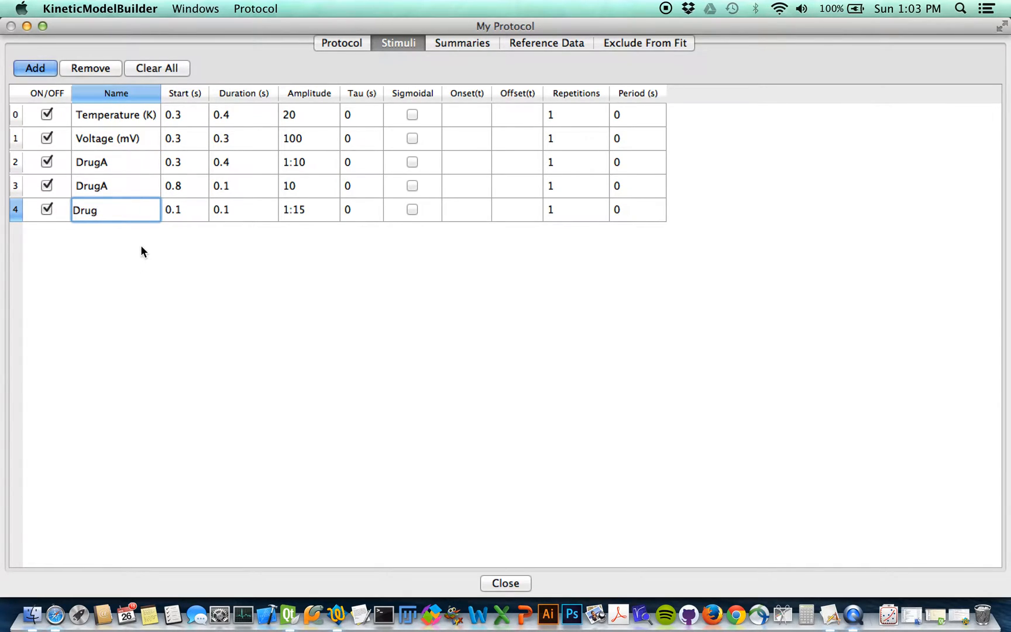
text(B)
click(189, 250)
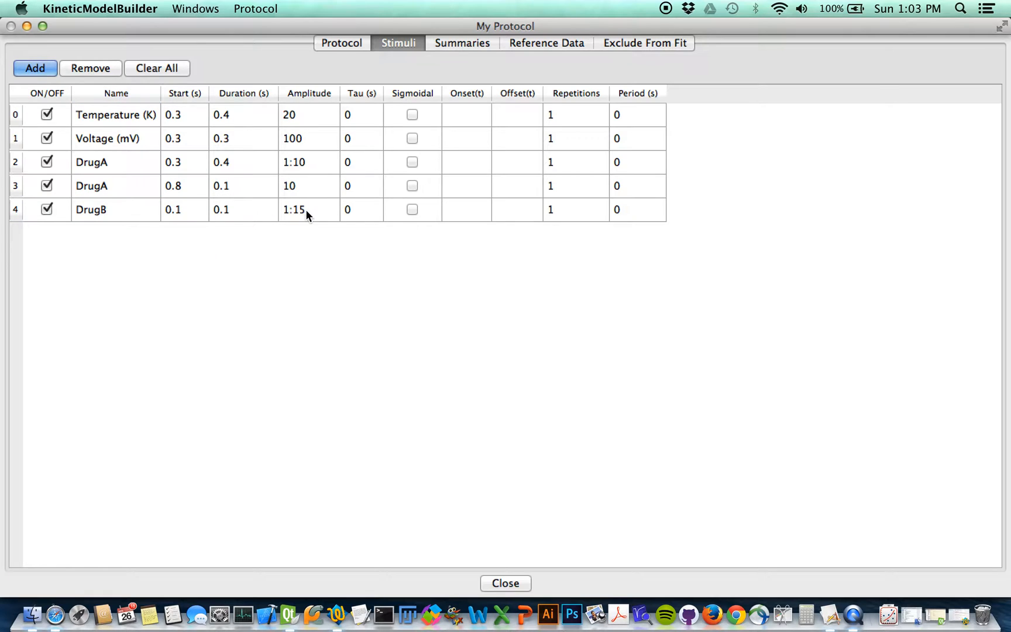
double_click(307, 208)
text(10)
key(Return)
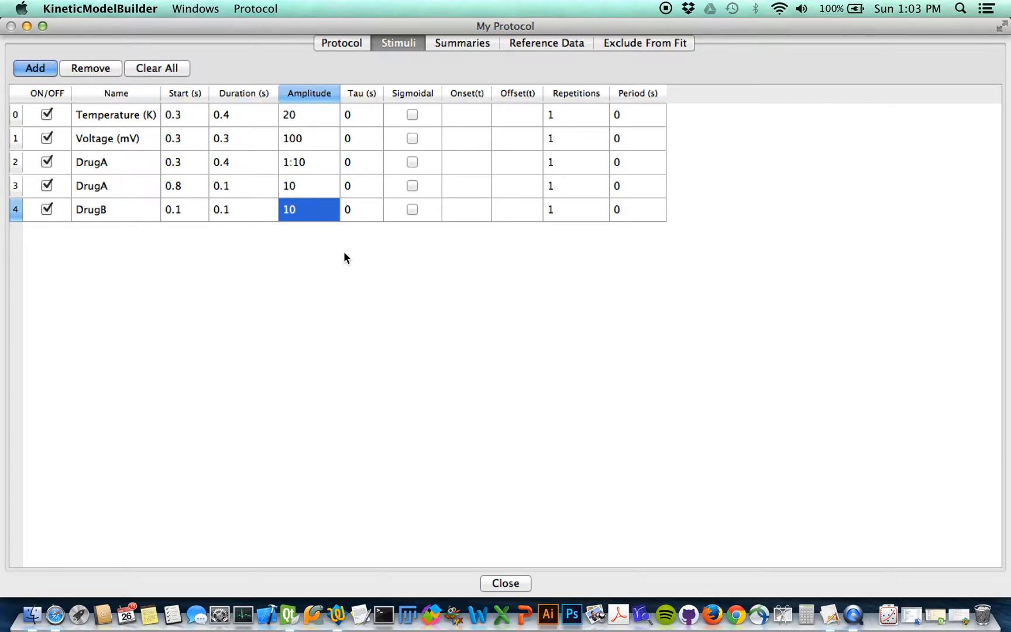
click(354, 303)
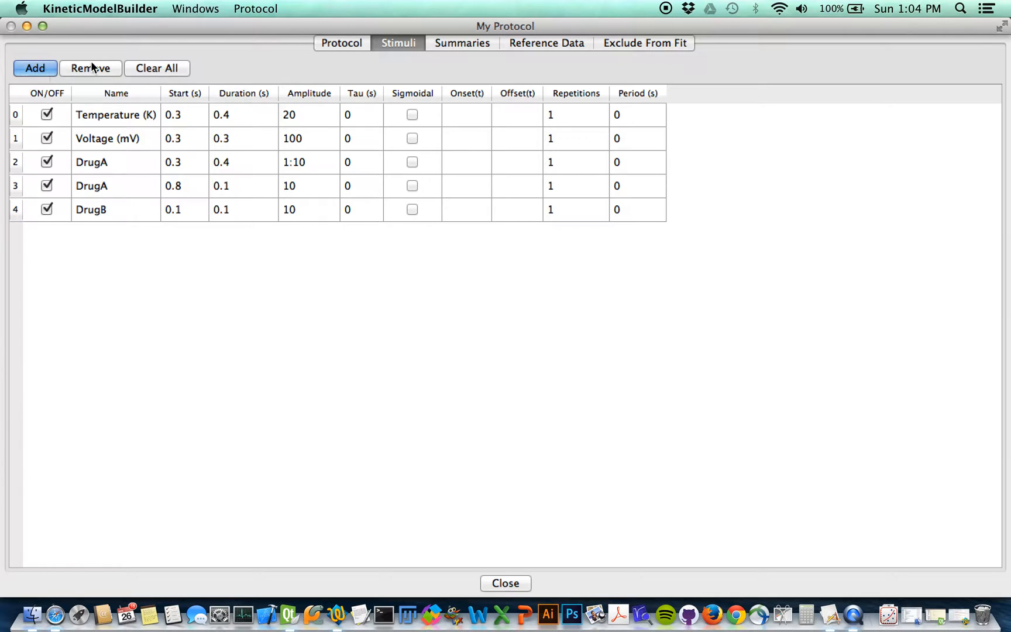
Close the protocol settings and replot the stimuli with separate DrugA and DrugB waveforms.
key(Escape)
click(265, 9)
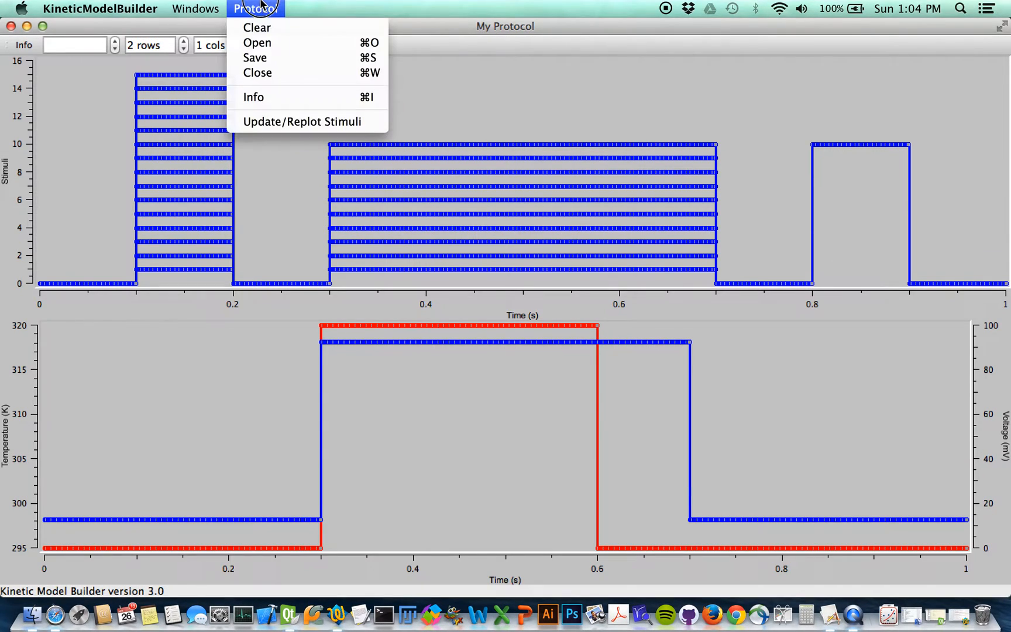
click(288, 123)
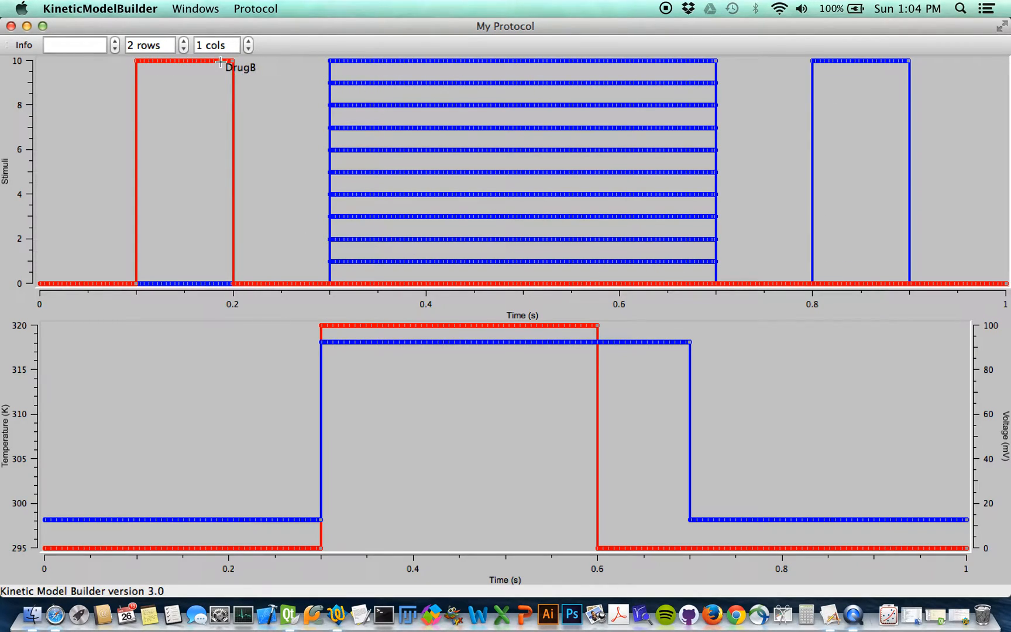
Step through the DrugA and DrugB sweeps up to sweep 10, and clear the sweep filter to show them all.
drag(118, 43, 118, 43)
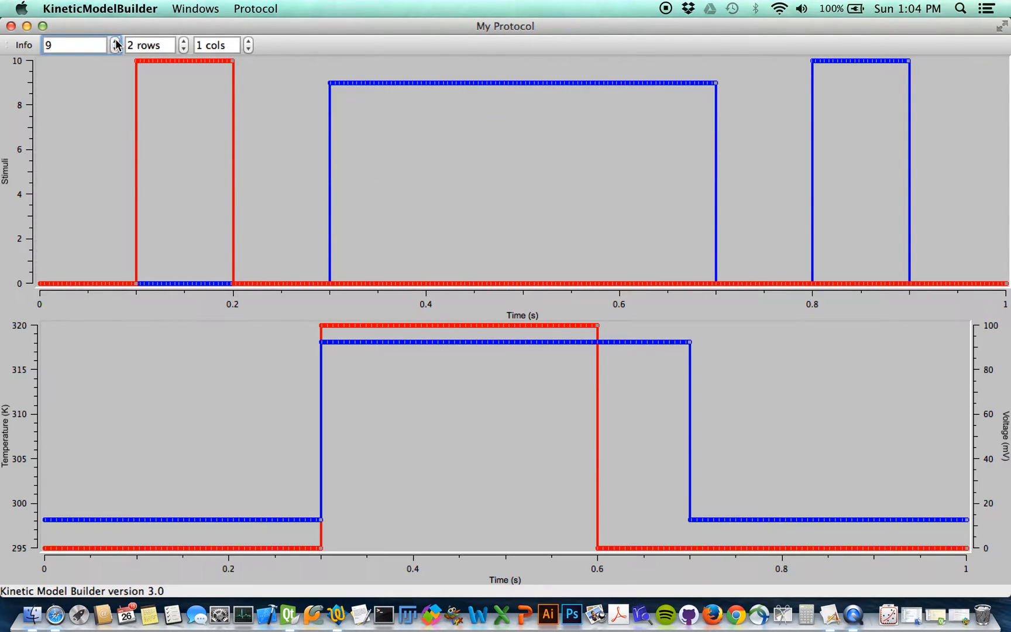
click(116, 43)
key(BackSpace)
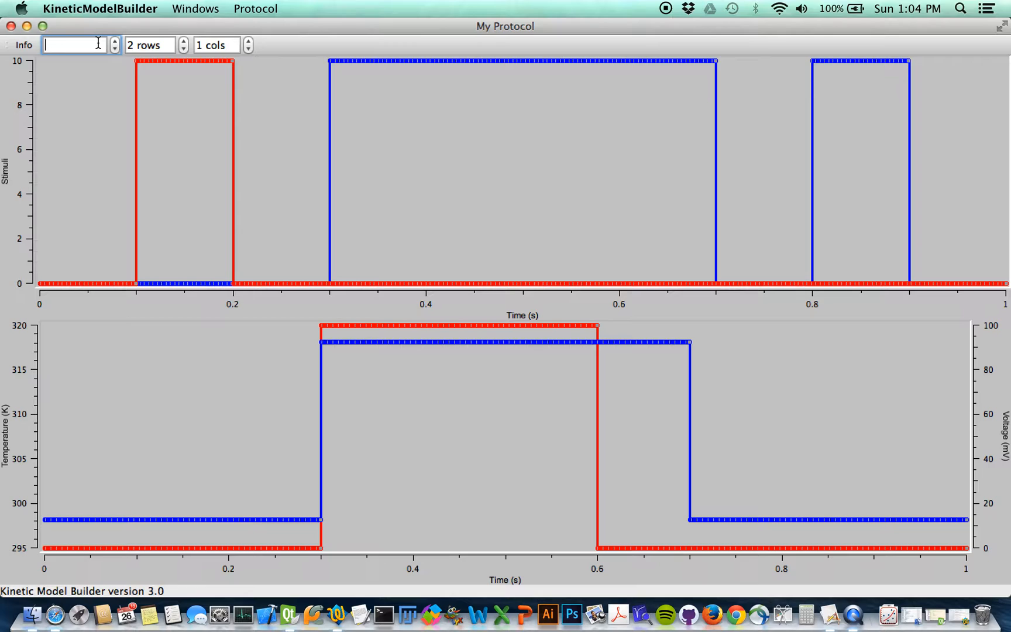
click(77, 130)
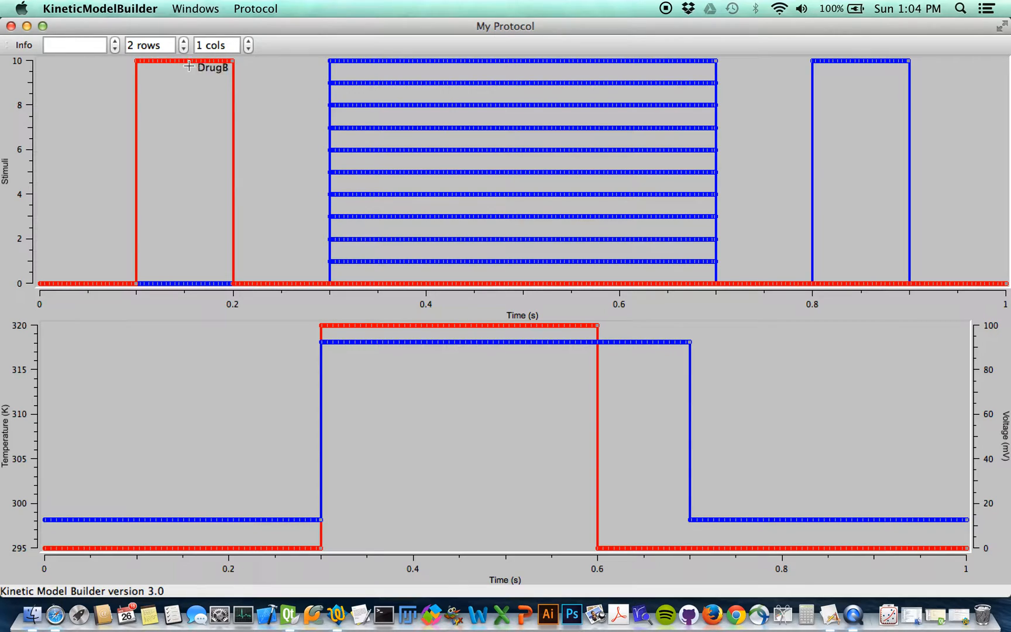
Reopen the stimuli settings and examine the amplitude range entry of the first DrugA stimulus.
click(25, 47)
click(399, 43)
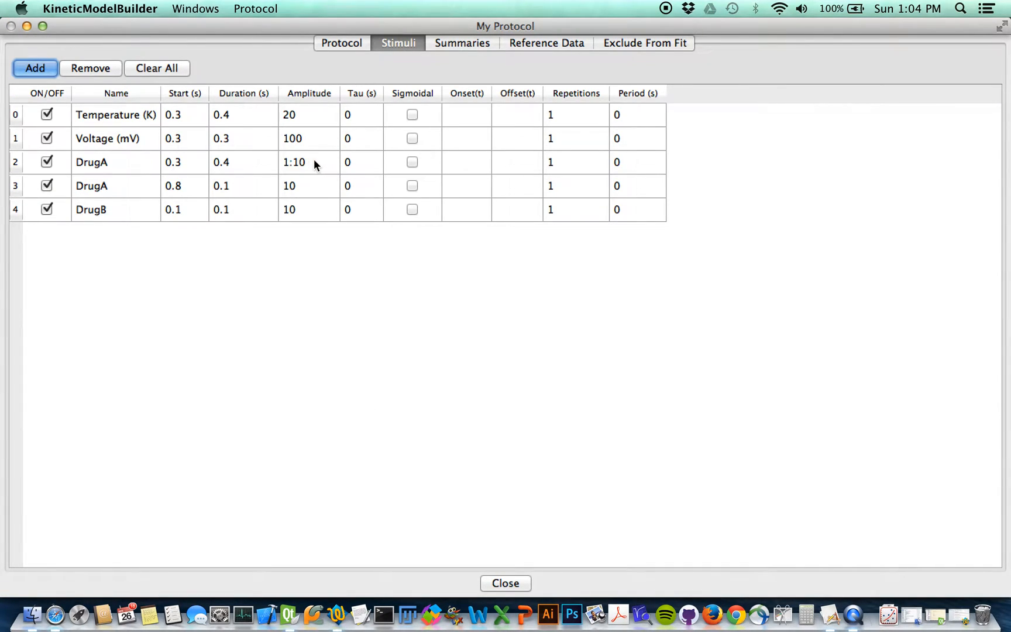
click(292, 162)
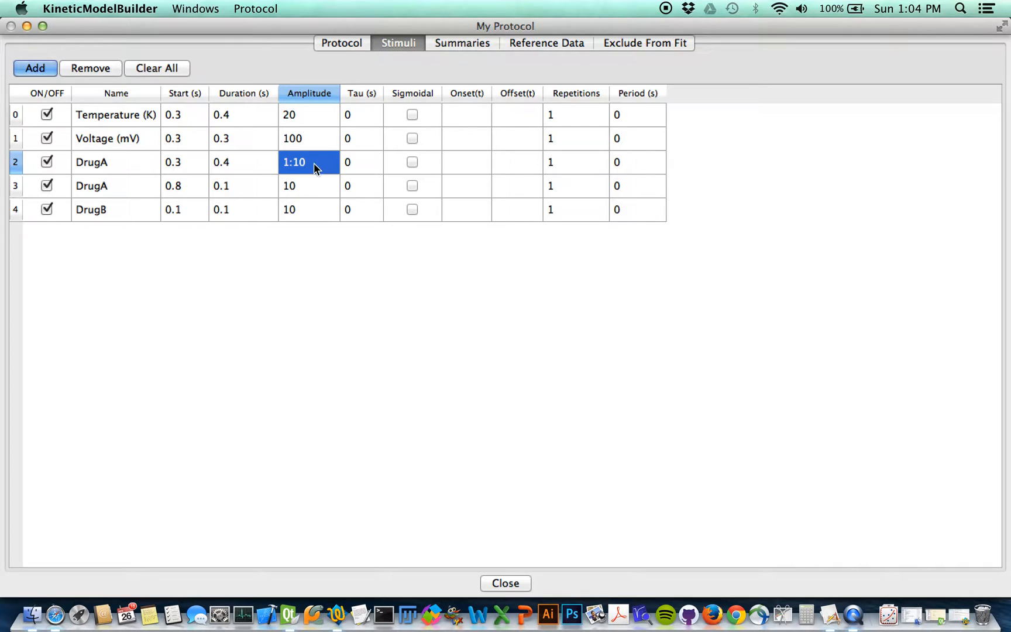
double_click(314, 164)
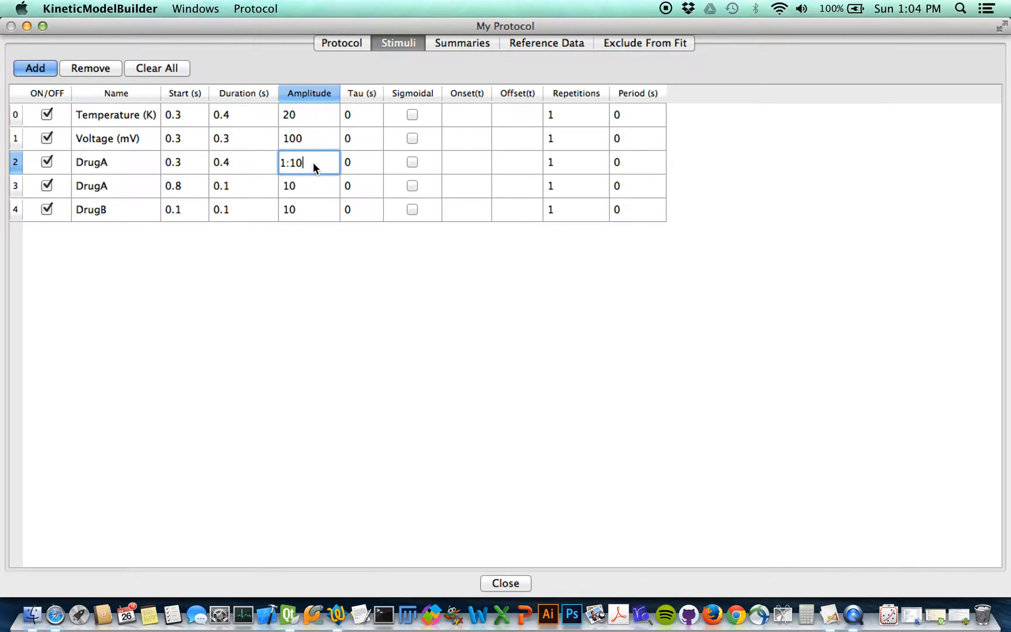
key(BackSpace)
key(Return)
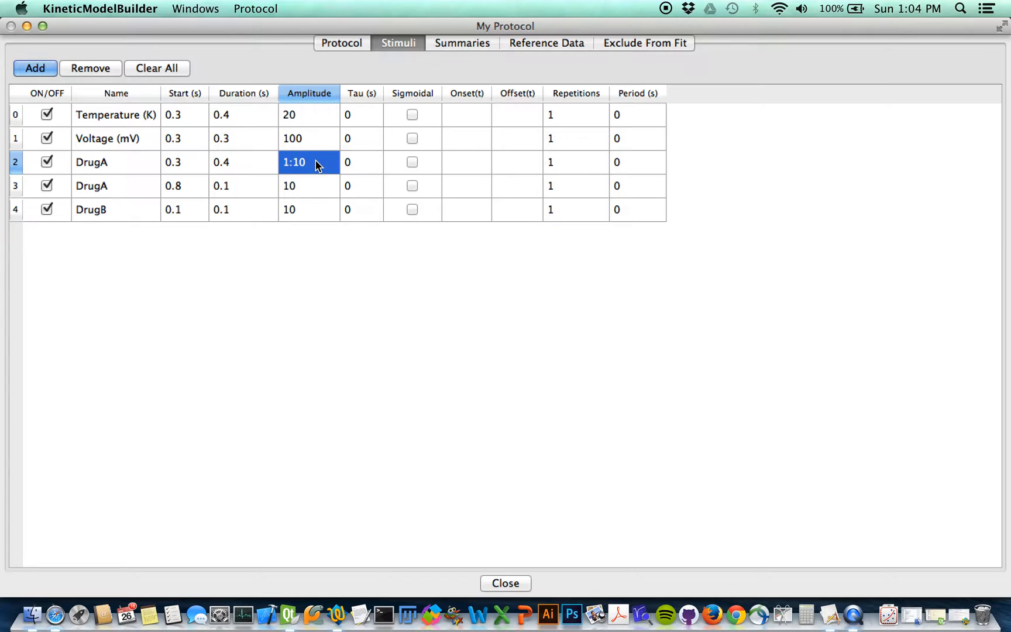
Set the DrugB stimulus amplitude to 0;10 and check it against the amplitude entries of both DrugA stimuli.
double_click(301, 212)
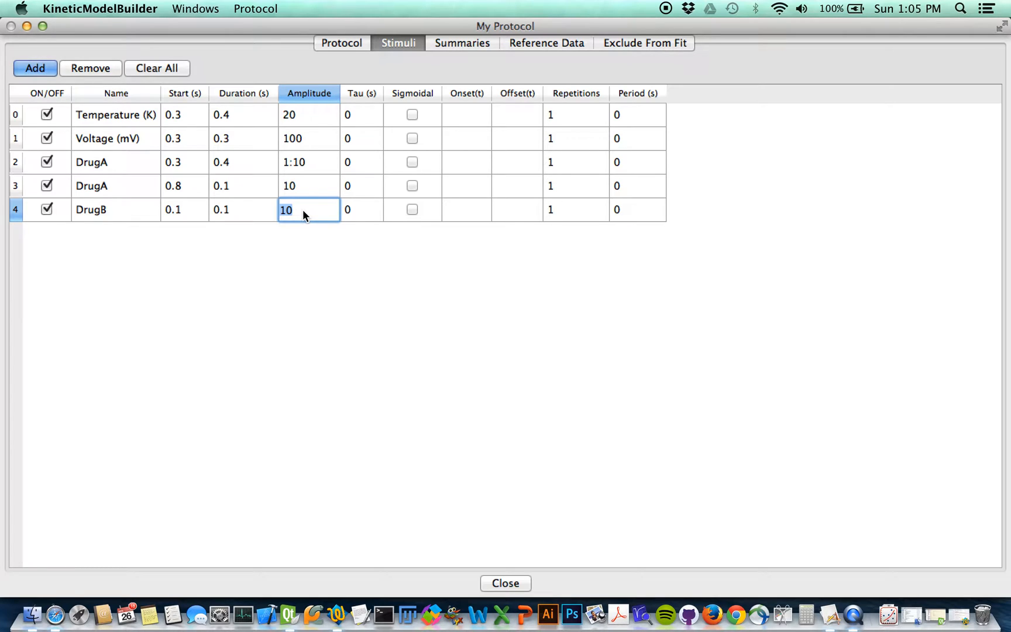
text(0;)
key(Return)
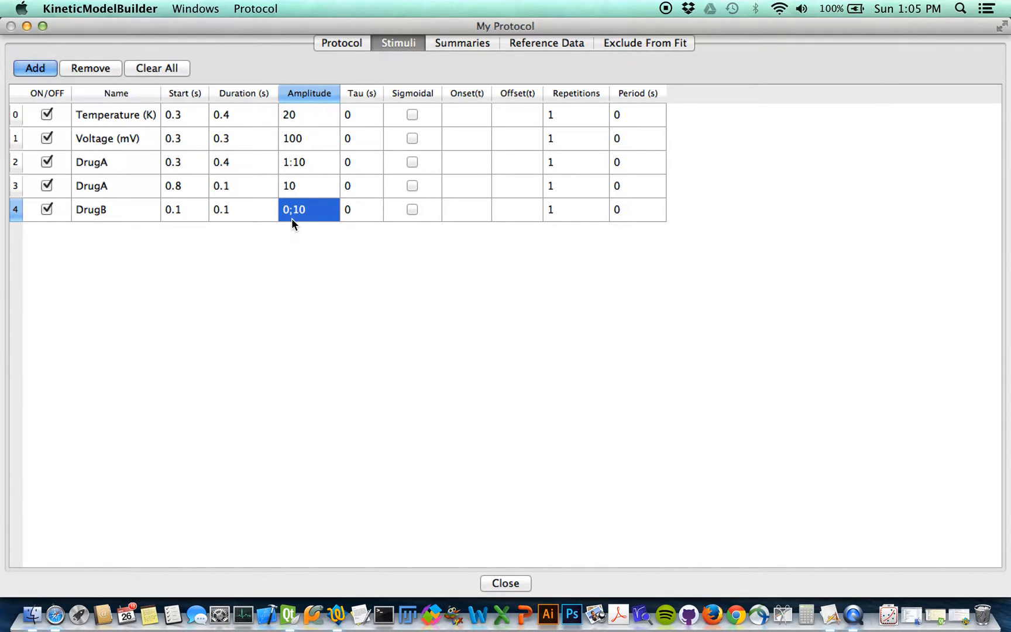
click(296, 188)
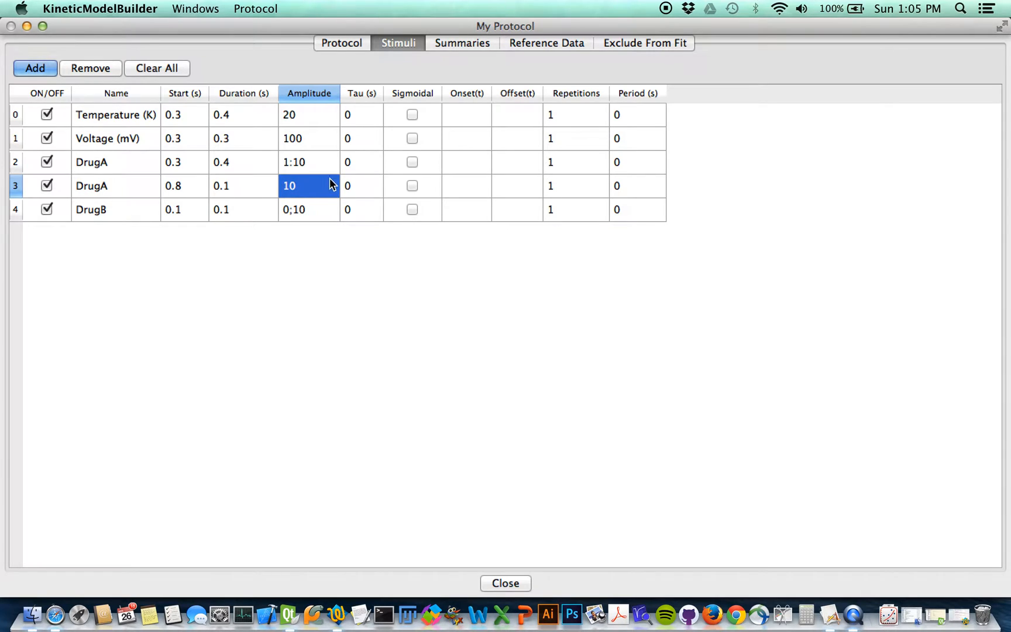
click(310, 211)
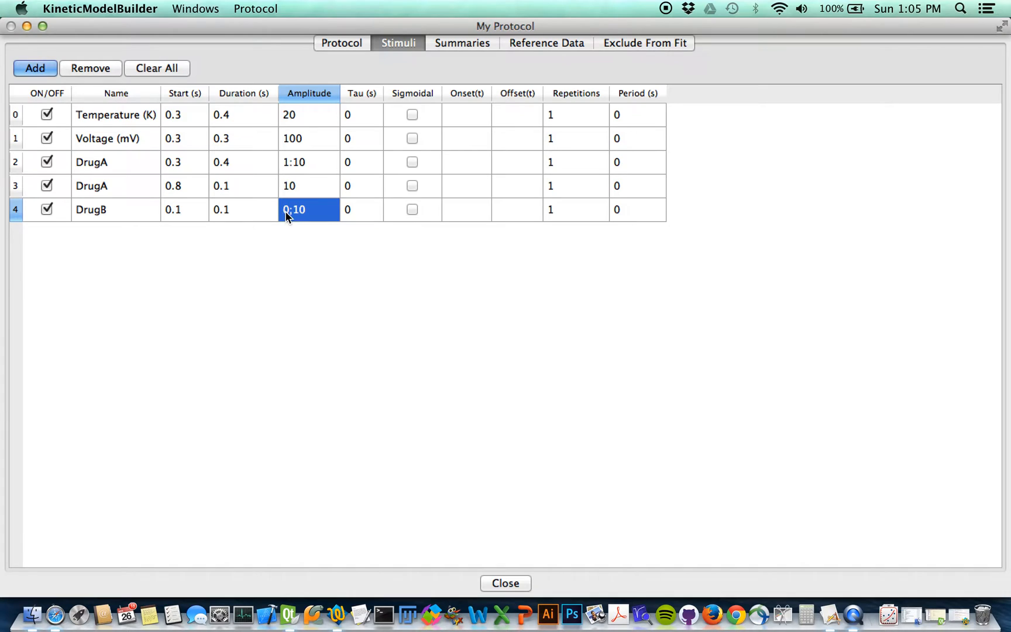
click(302, 215)
click(311, 161)
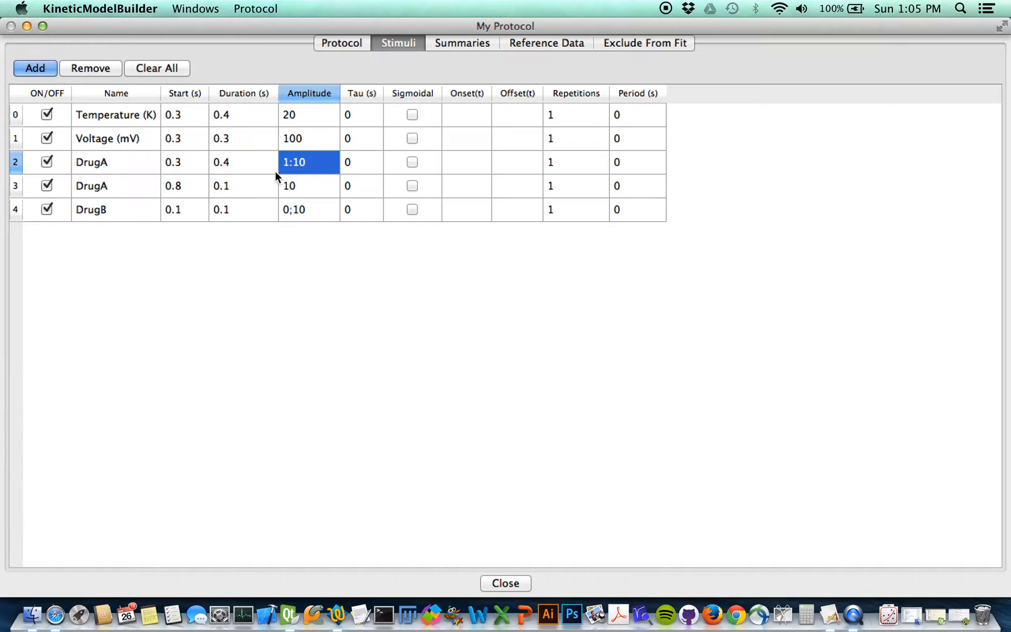
click(285, 210)
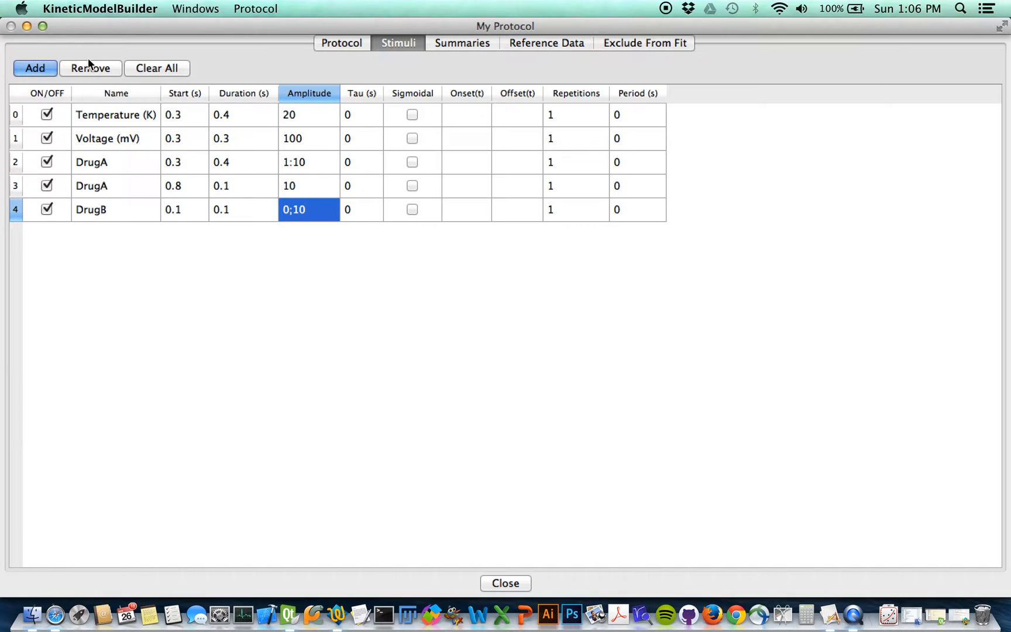
Close the stimuli settings and replot the protocol's stimuli with the two DrugB amplitudes.
key(Escape)
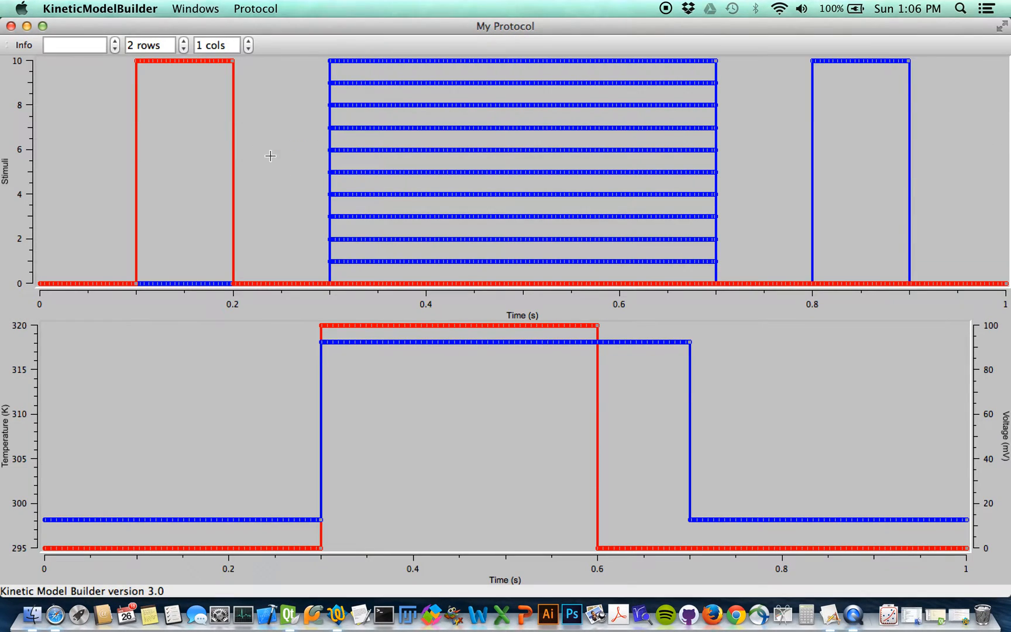
click(257, 8)
click(276, 120)
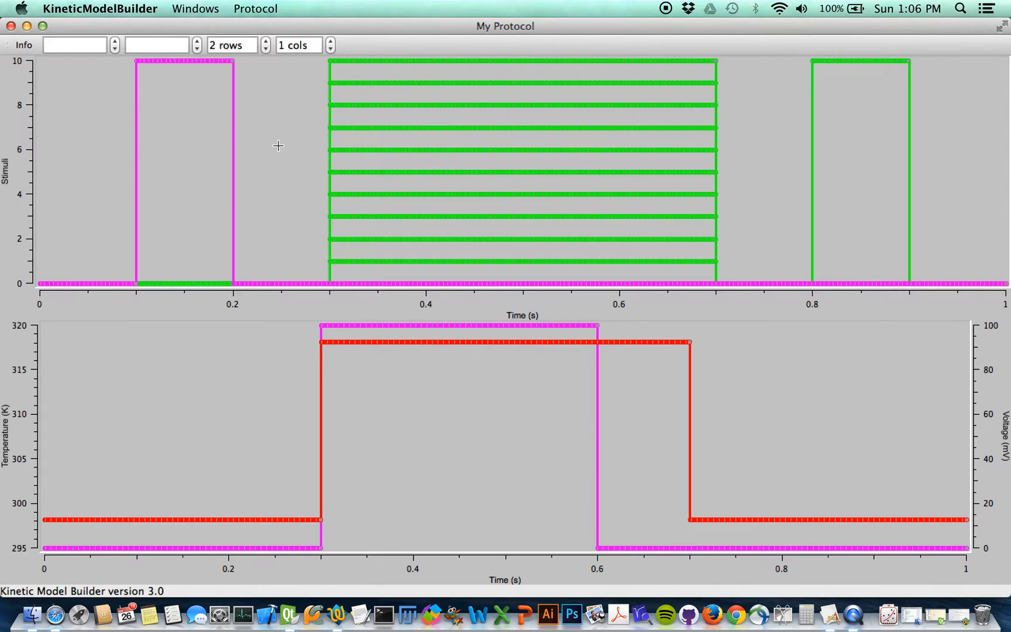
Restrict the plots to sweep row 1.
click(73, 45)
click(137, 45)
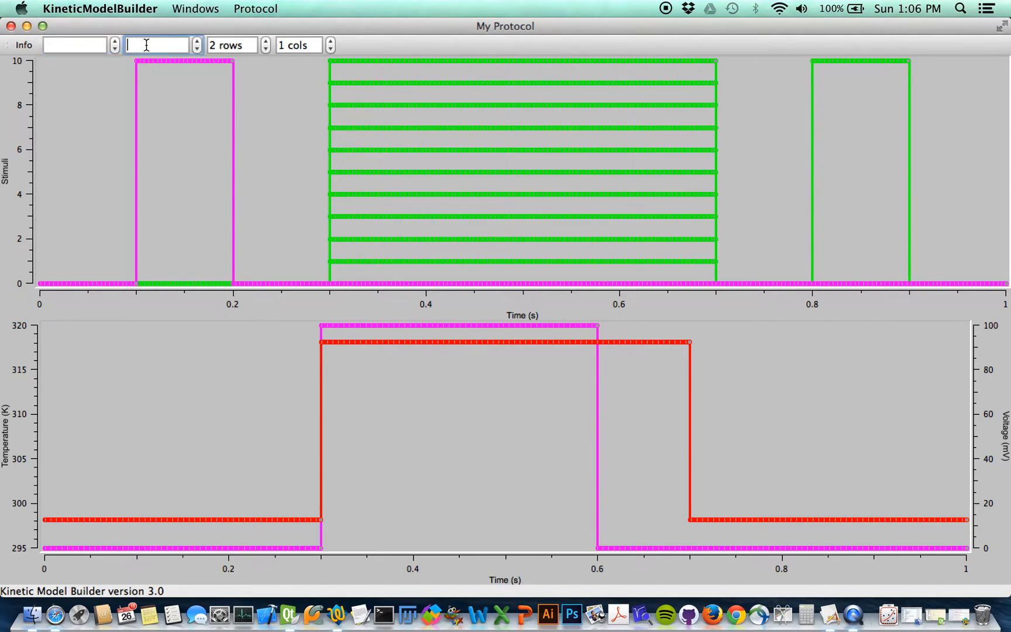
click(80, 45)
click(139, 44)
click(116, 41)
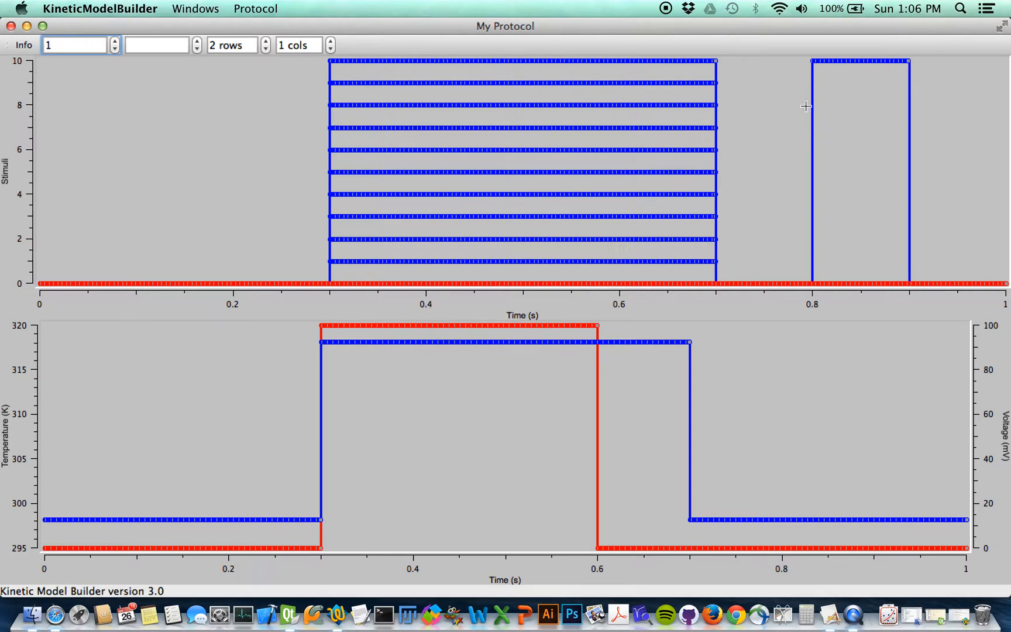
Step through the individual sweeps of row 1, and clear the sweep column filter.
click(198, 42)
click(198, 42)
click(198, 42)
click(198, 42)
click(198, 42)
click(197, 43)
click(197, 42)
click(198, 42)
click(198, 42)
click(198, 42)
click(198, 42)
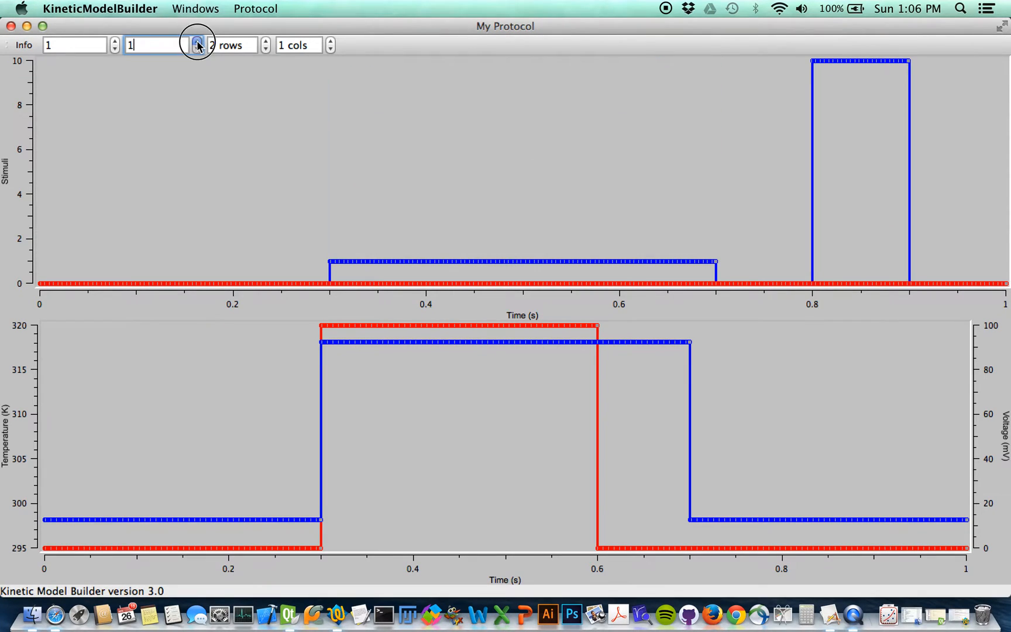
key(BackSpace)
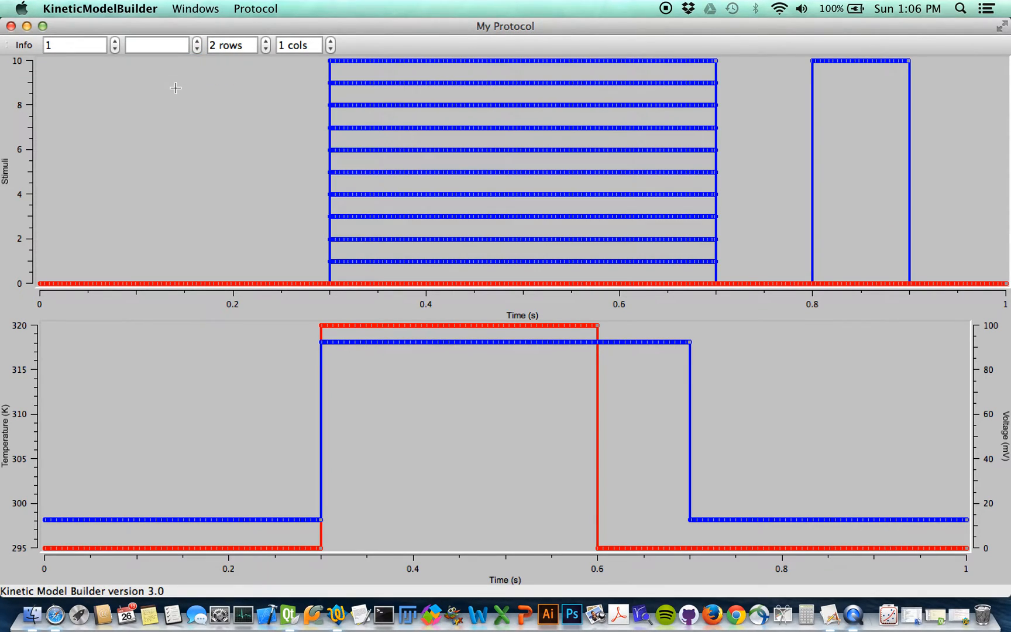
Switch the plots to sweep row 2 and step through its sweep columns up to 10.
click(114, 42)
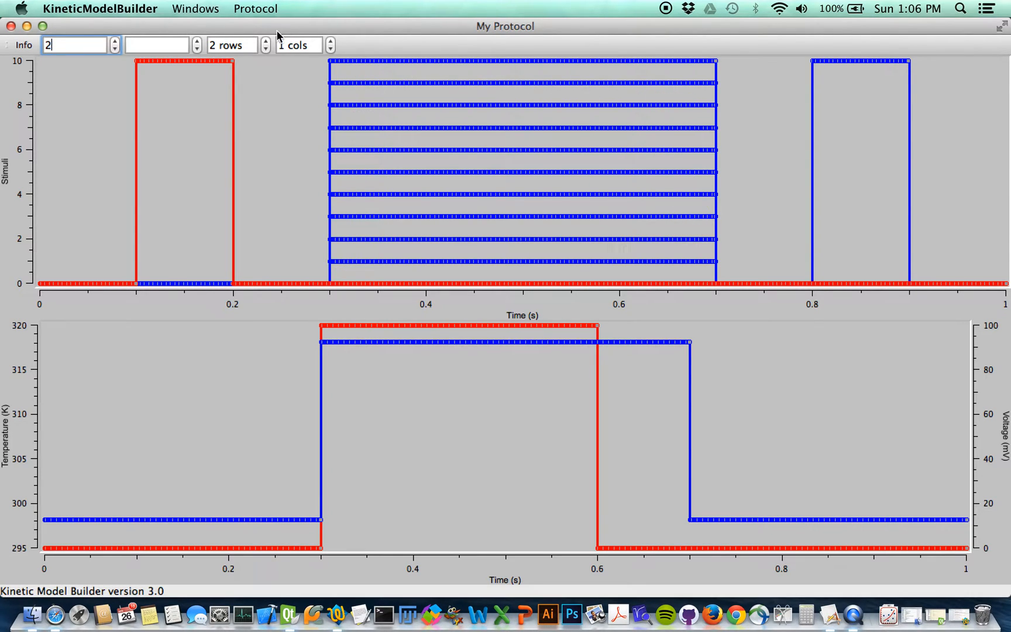
click(197, 42)
click(197, 43)
click(197, 42)
click(197, 42)
click(197, 42)
click(197, 42)
click(197, 43)
click(197, 42)
click(198, 43)
click(197, 42)
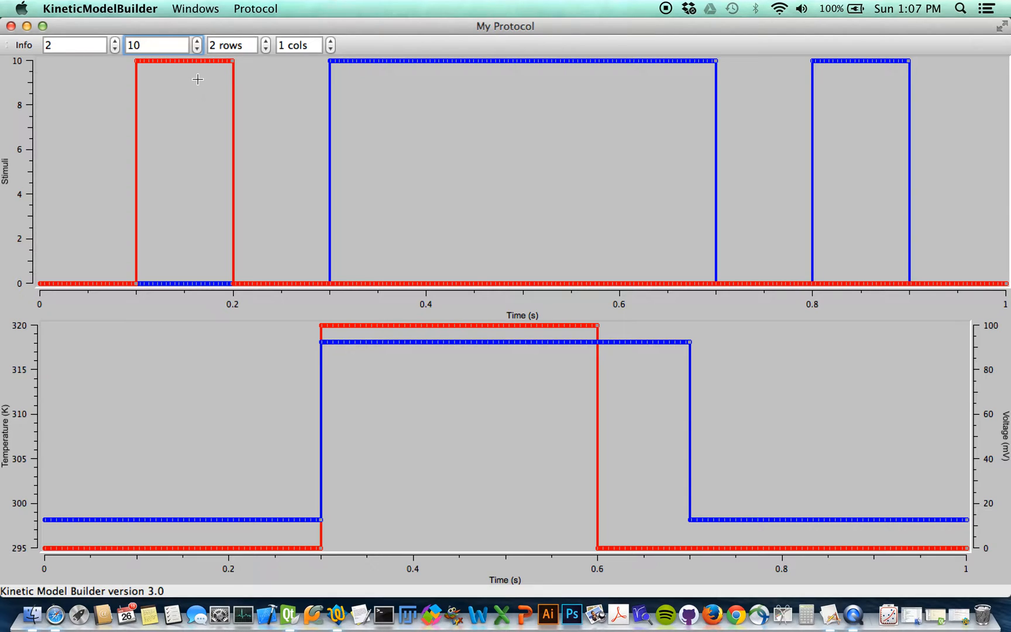
Clear the sweep column and row filters to show all sweeps together.
key(BackSpace)
key(BackSpace)
click(124, 107)
click(81, 47)
key(BackSpace)
click(100, 83)
right_click(112, 90)
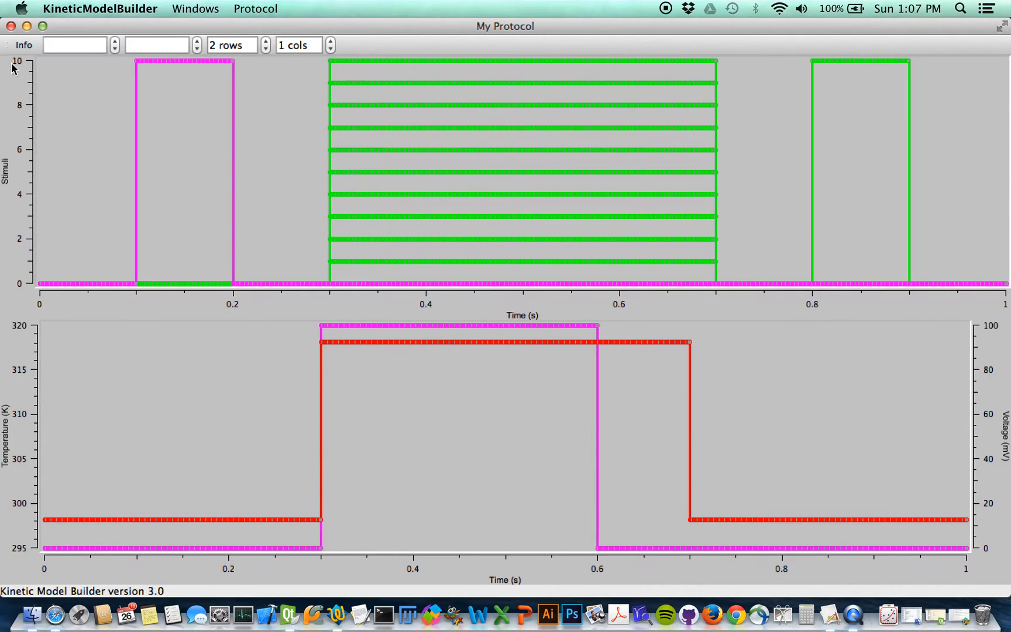
Reopen the stimuli settings and examine the amplitude, start and duration entries of all stimuli.
click(23, 45)
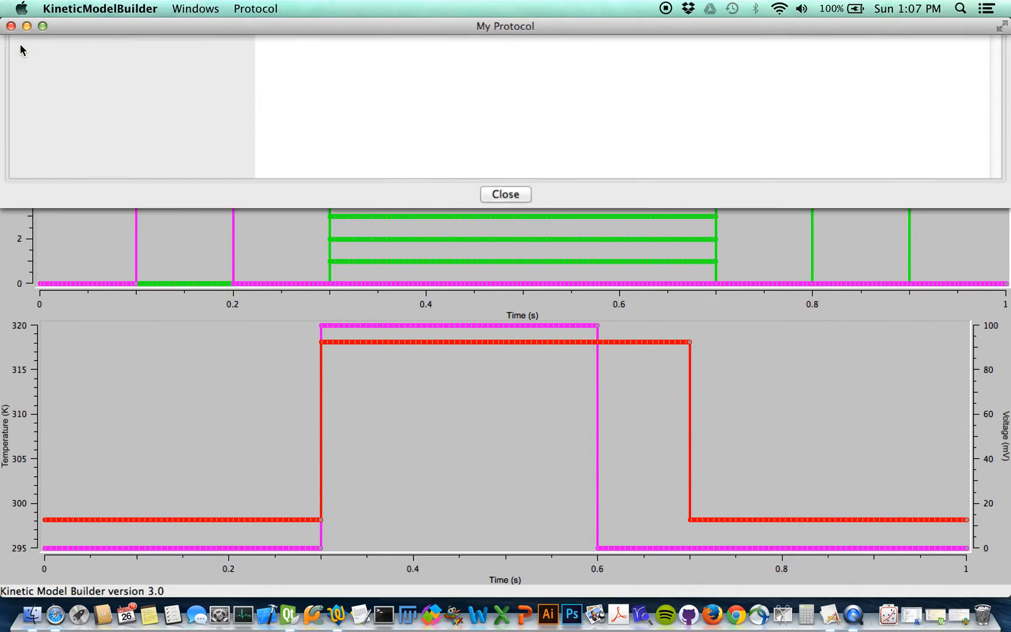
click(407, 45)
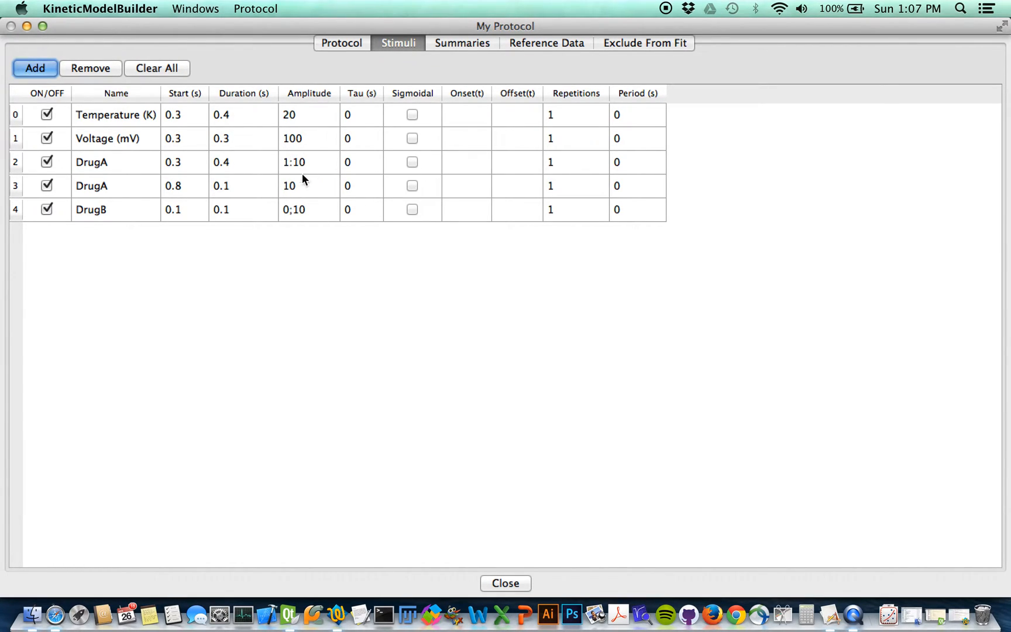
click(308, 95)
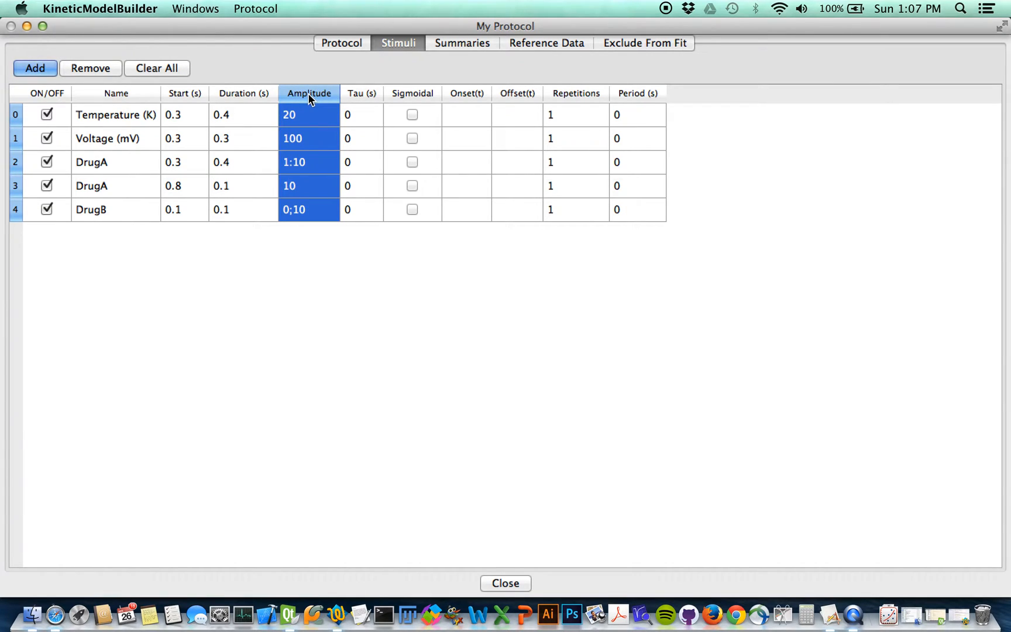
drag(187, 94, 246, 97)
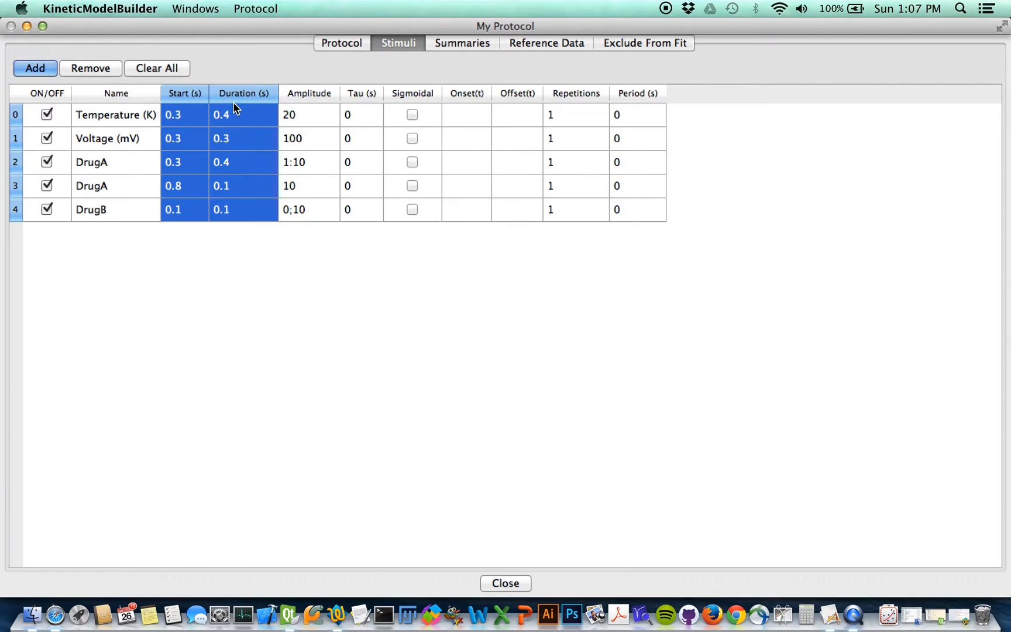
Set the DrugB stimulus start to the range 0.1:0.05:0.2, widening the Start column to fit the entry.
click(184, 212)
double_click(186, 211)
click(188, 216)
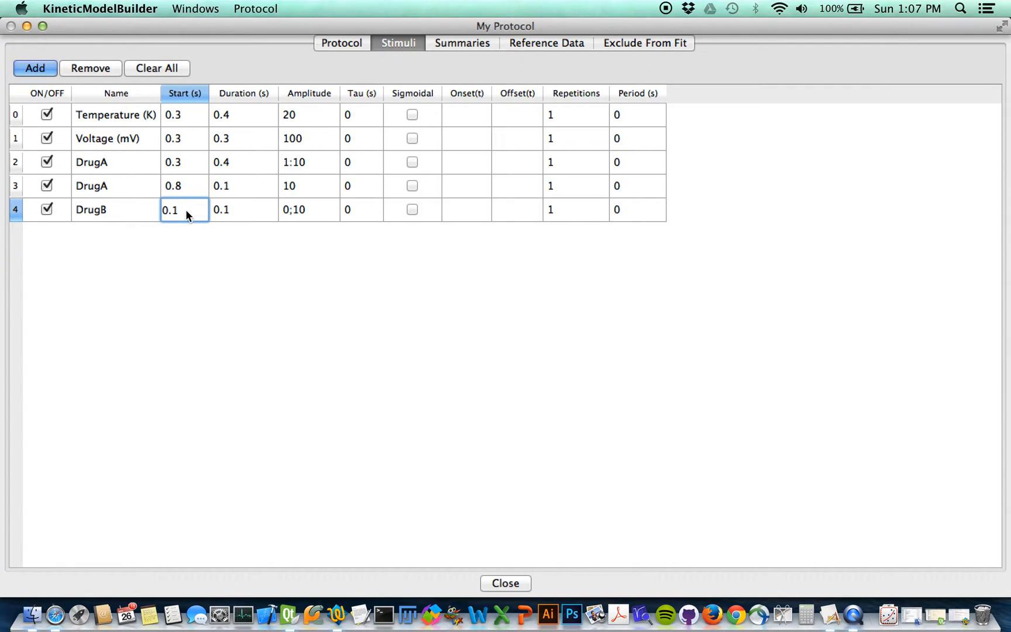
text(:0.05)
key(Tab)
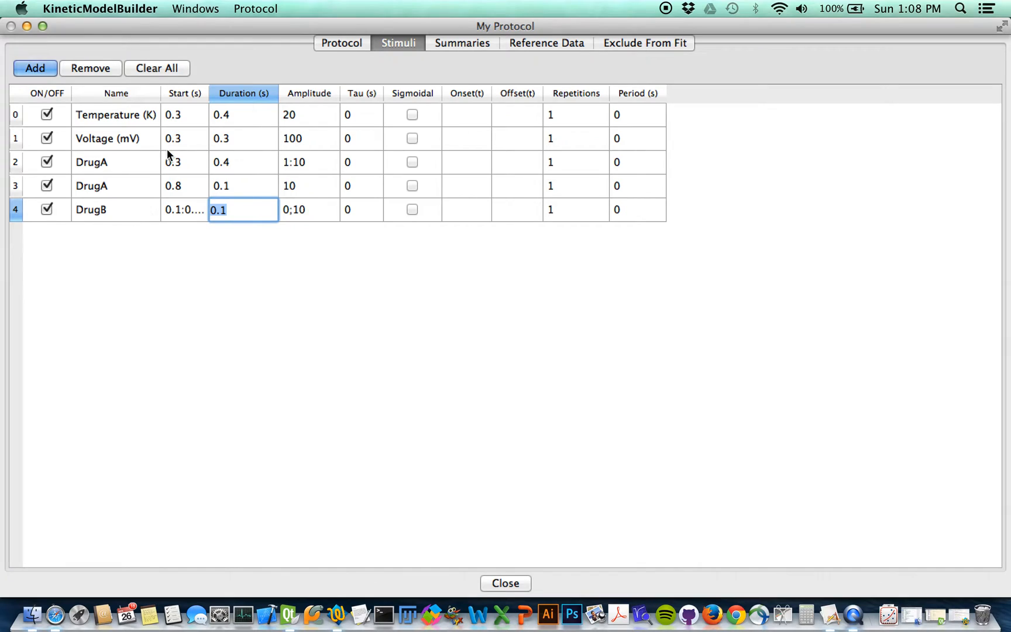
drag(212, 96, 279, 94)
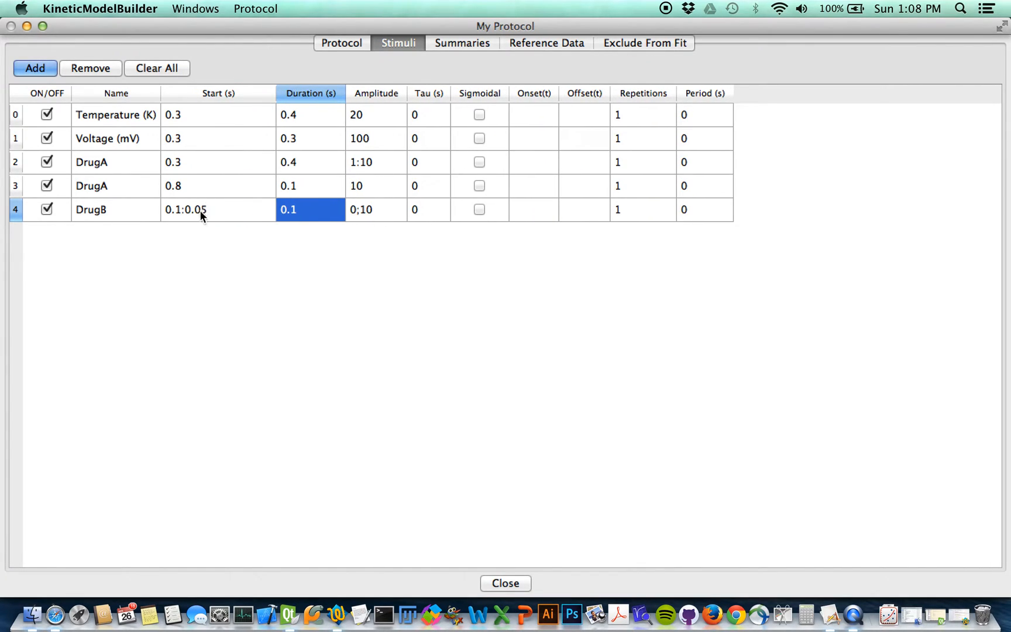
double_click(216, 216)
click(215, 215)
text(:0)
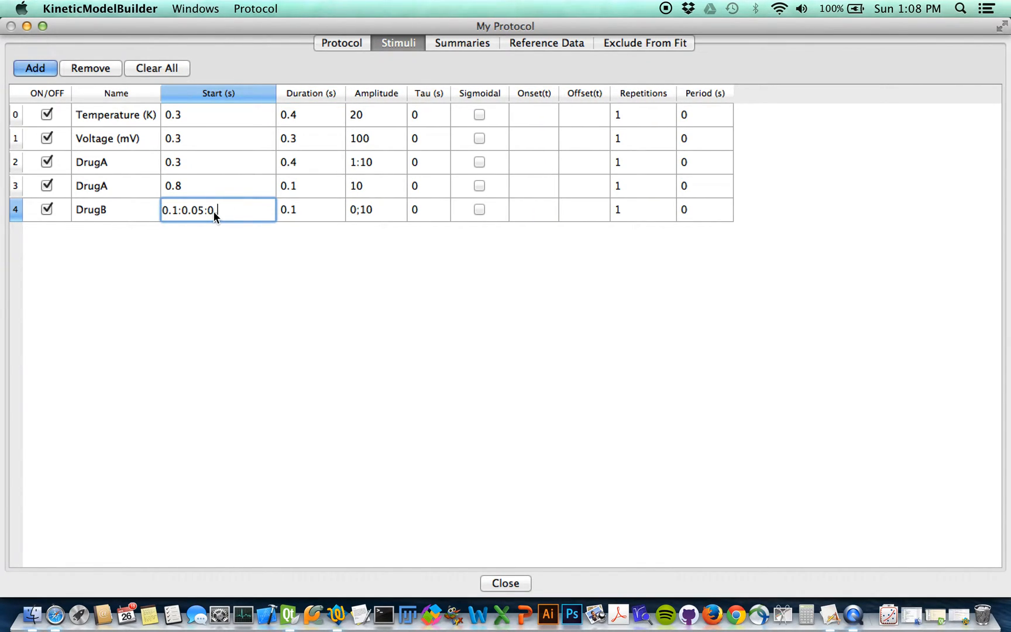
text(.2)
key(Return)
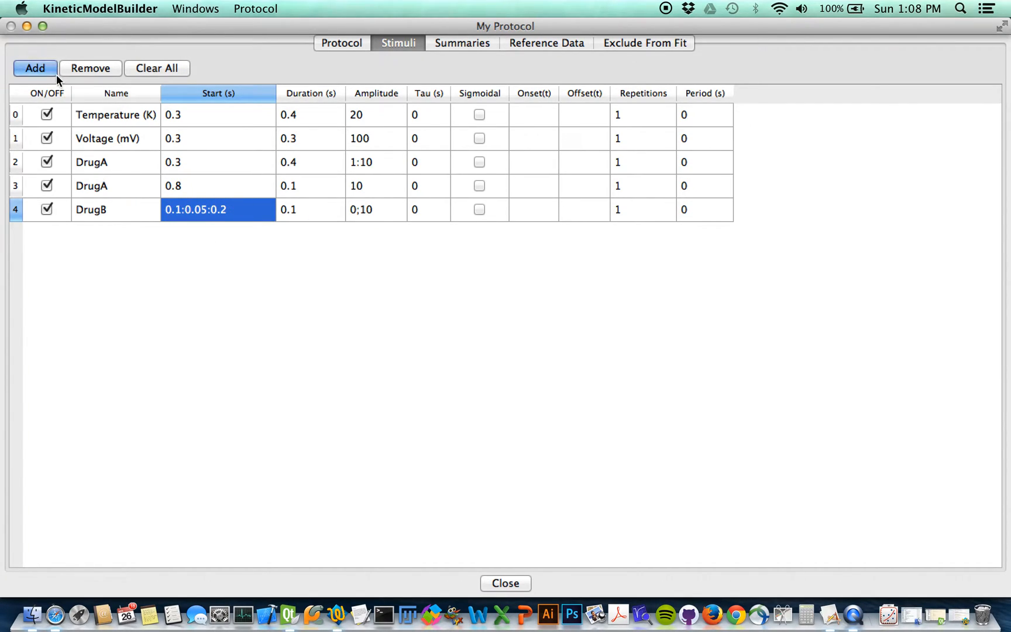
Close the stimuli settings and replot the stimuli with the DrugB start time range.
key(Escape)
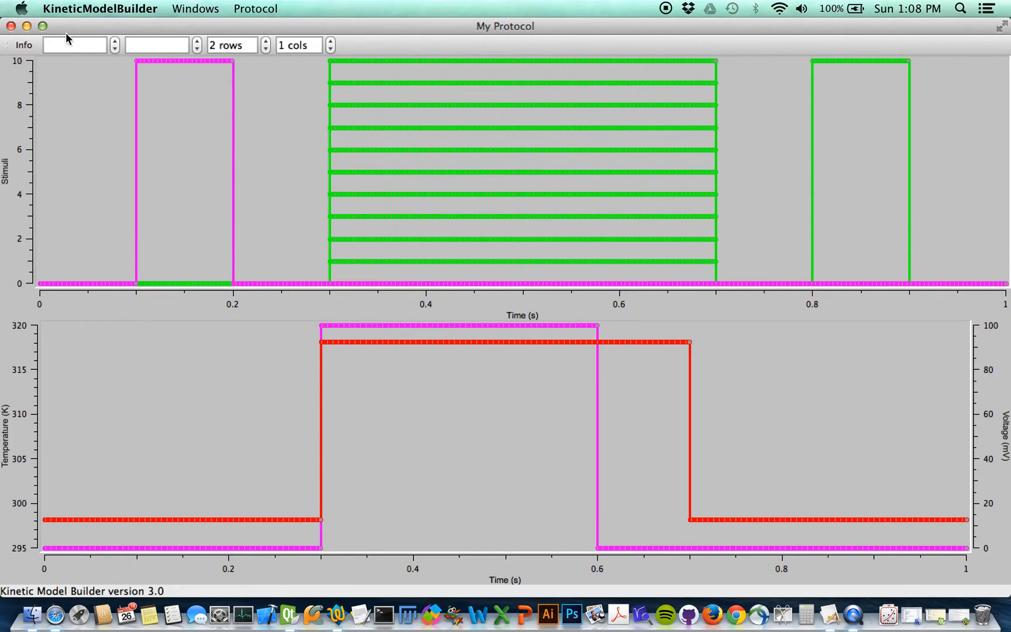
click(258, 9)
click(272, 122)
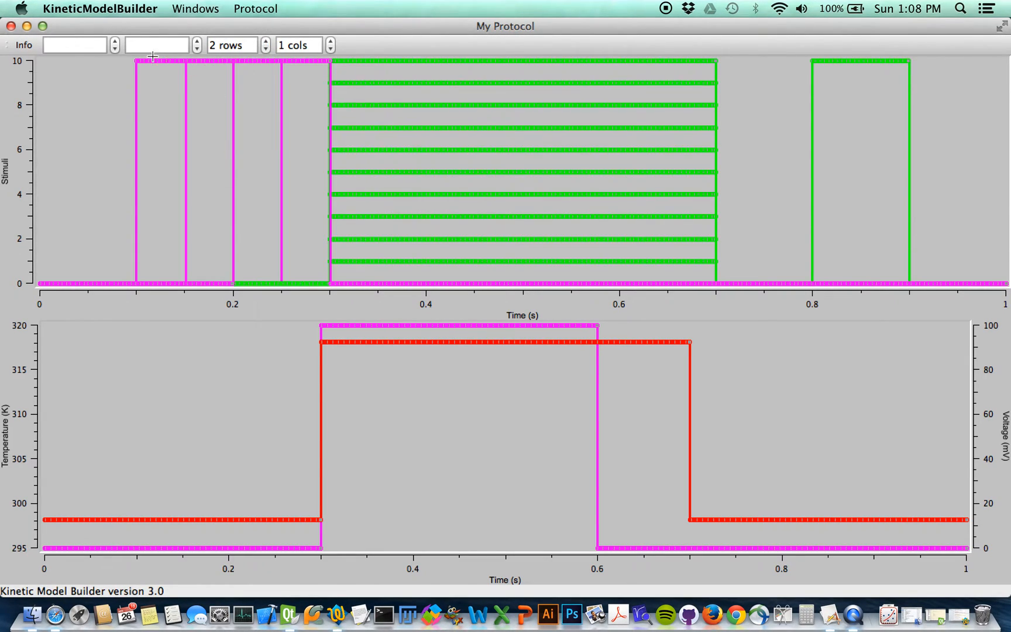
Show sweep row 1, switch to row 2, and step through the row 2 sweep columns up to 10.
click(115, 42)
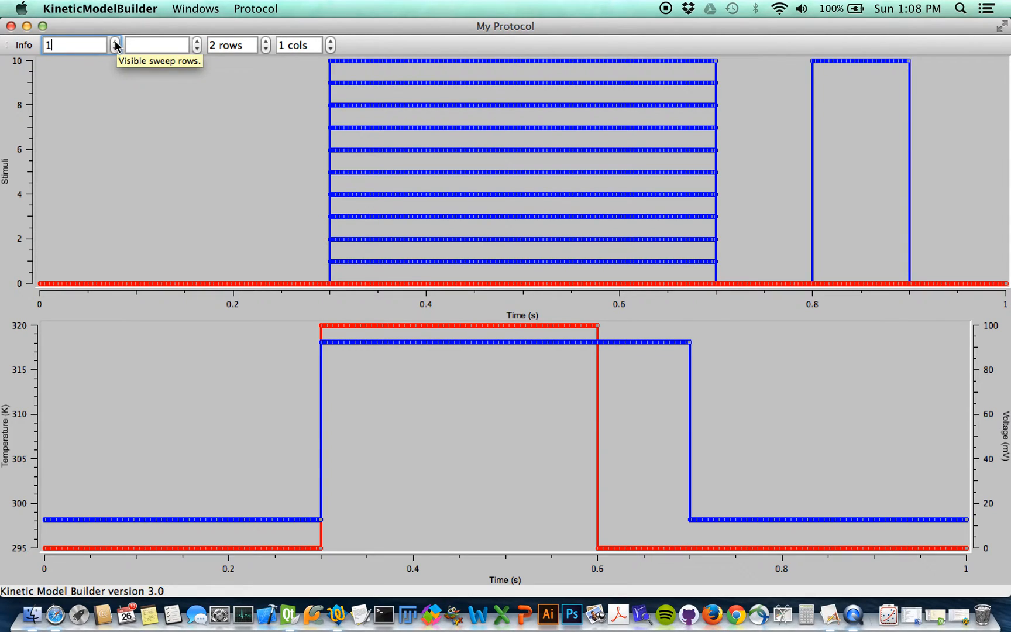
click(115, 42)
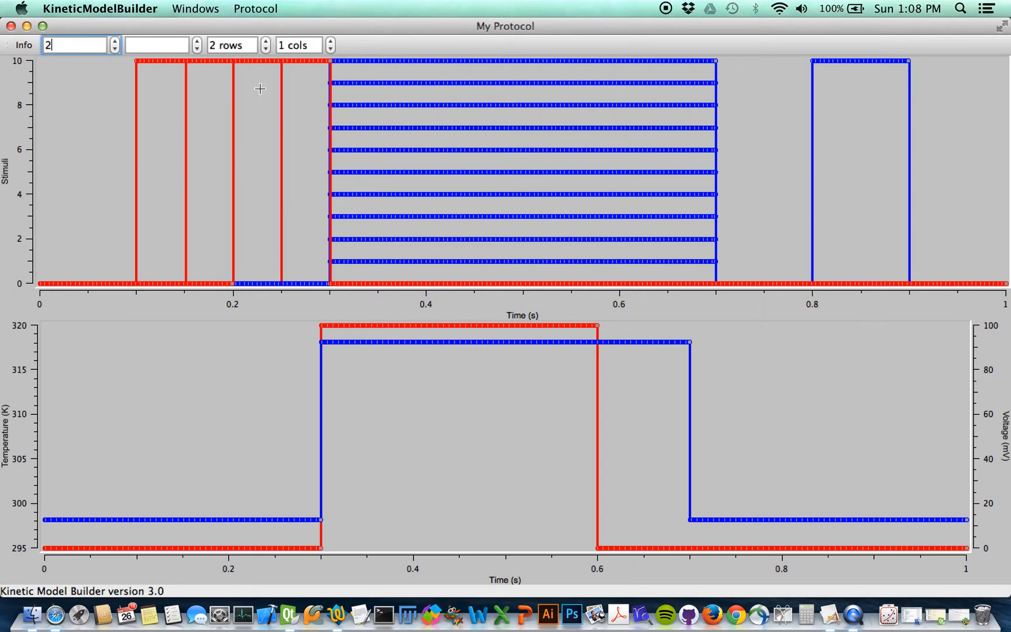
click(197, 42)
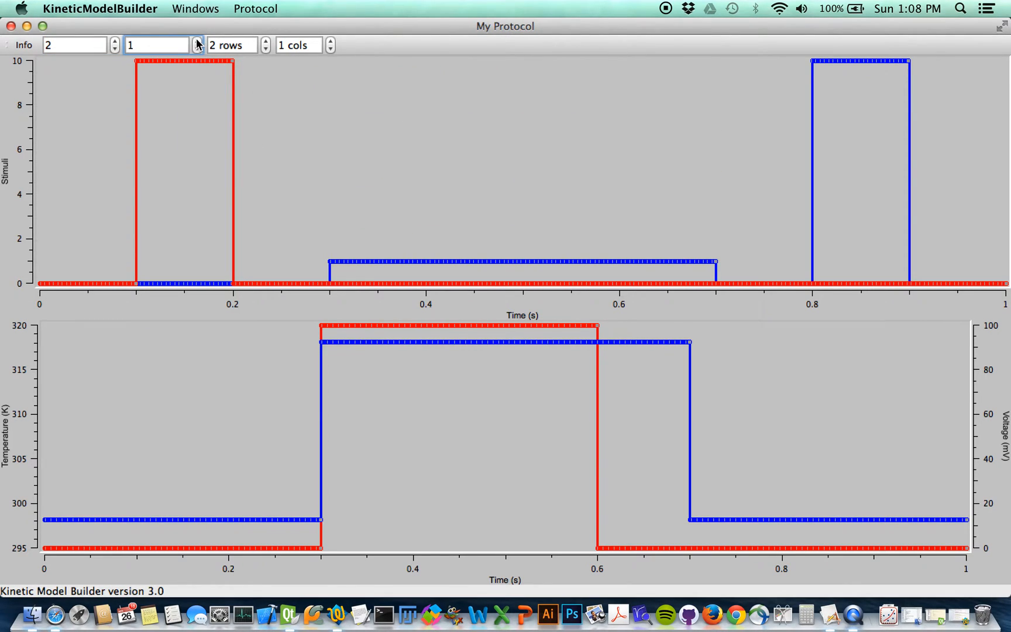
click(198, 42)
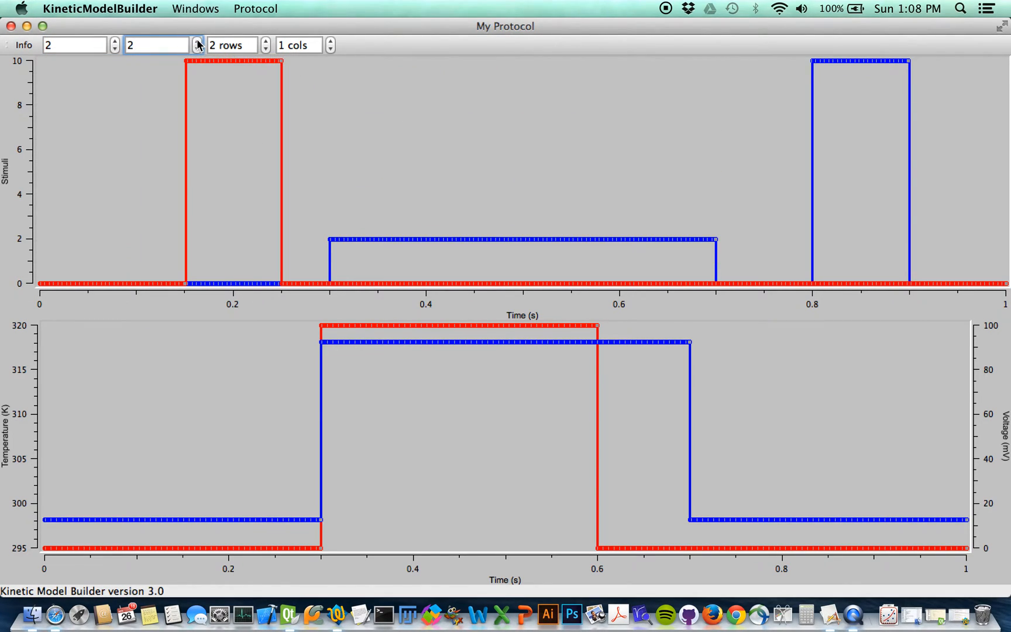
click(198, 42)
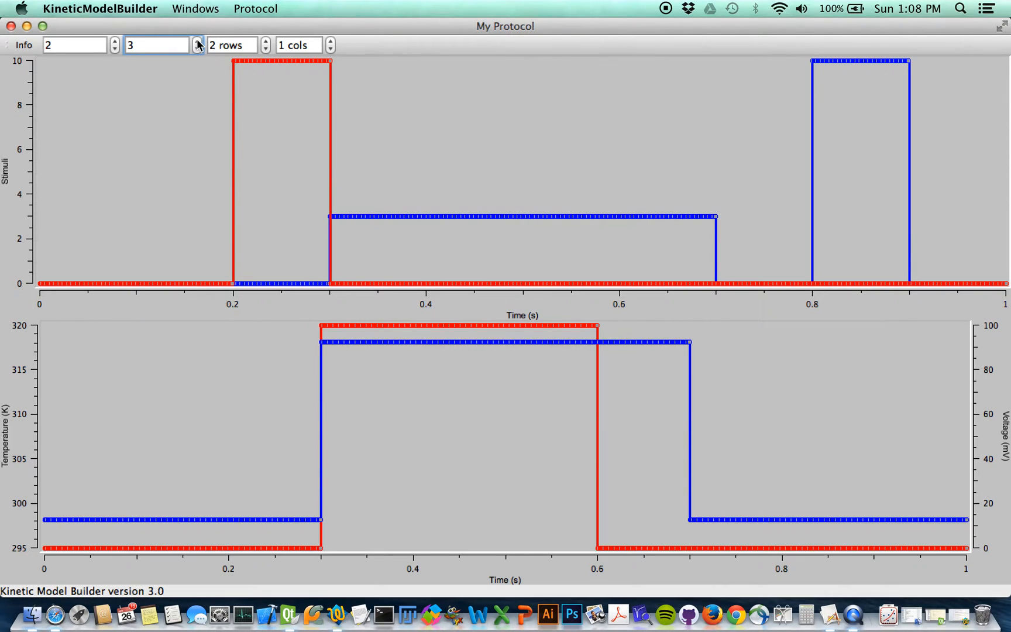
click(198, 42)
click(198, 42)
click(198, 42)
click(198, 42)
click(197, 42)
click(197, 42)
click(197, 42)
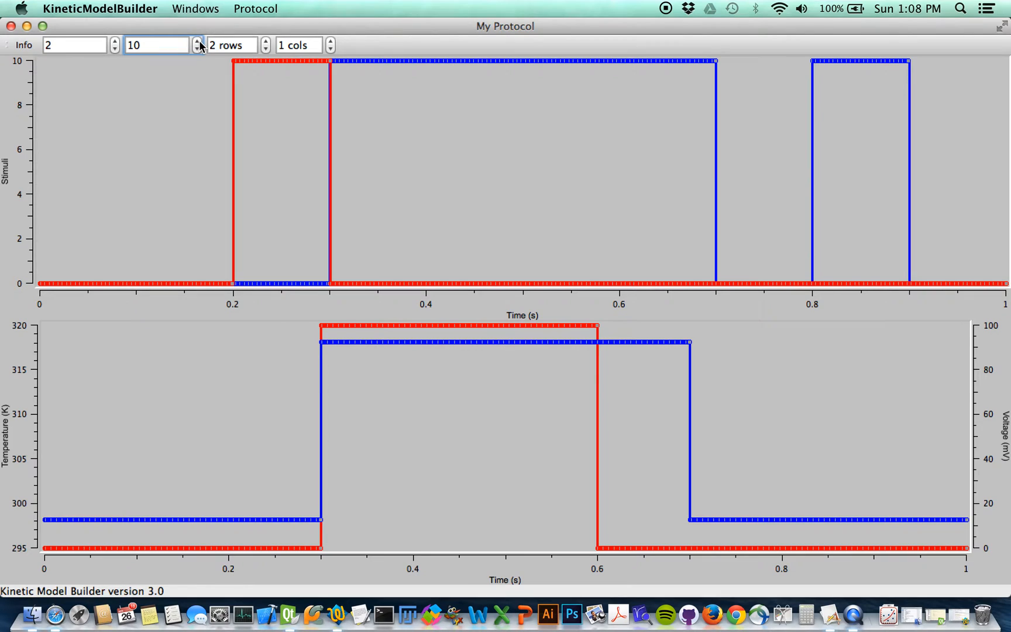
Reopen the stimuli settings and remove the second DrugA stimulus and the DrugB stimulus.
click(24, 50)
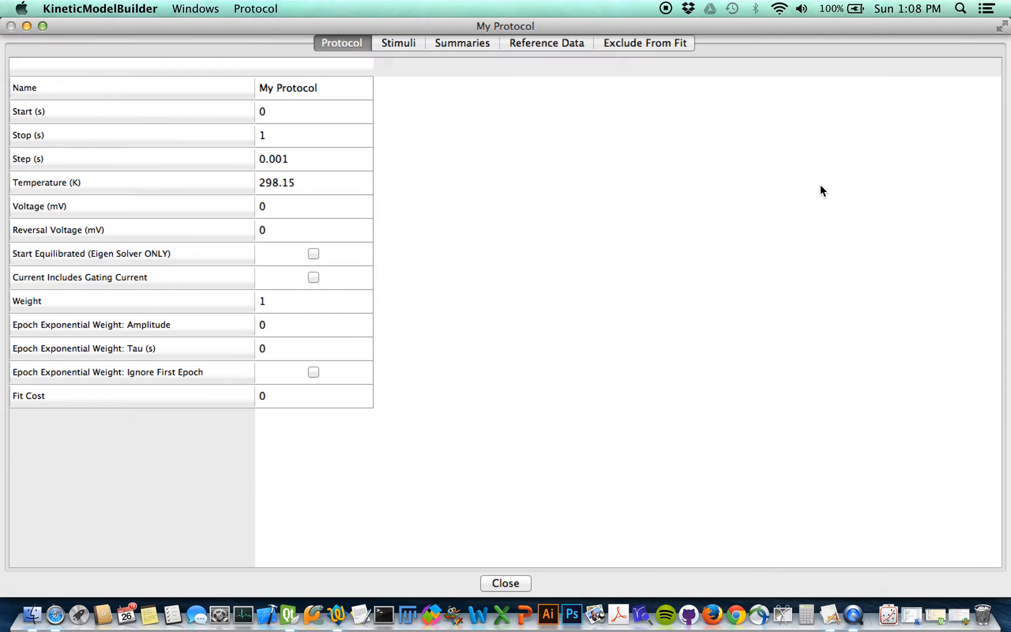
click(401, 43)
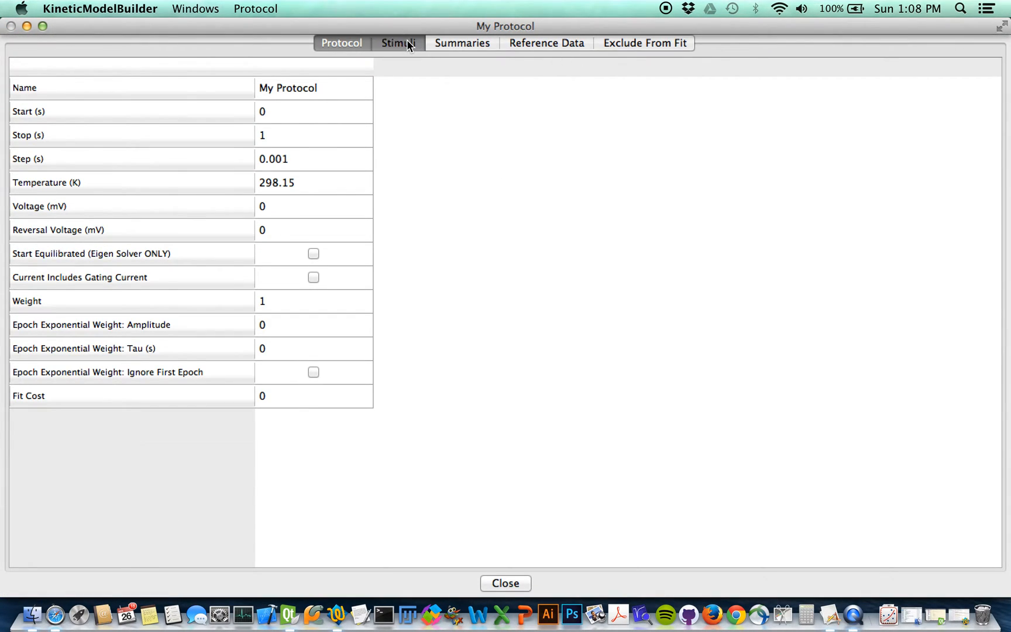
drag(24, 186, 18, 209)
click(91, 68)
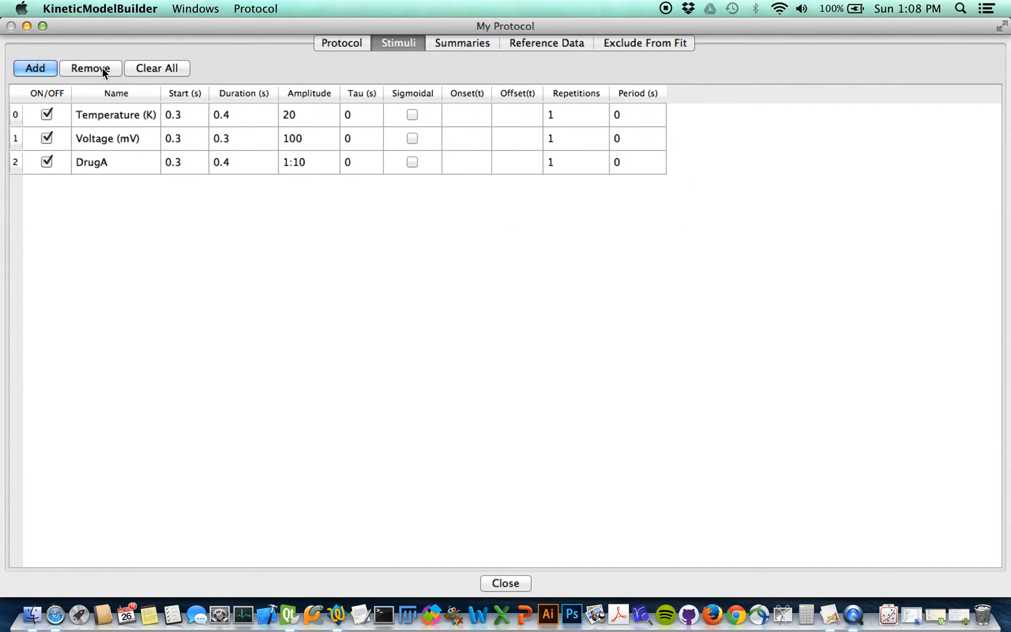
Set the DrugA stimulus amplitude to the single value 1.
click(120, 163)
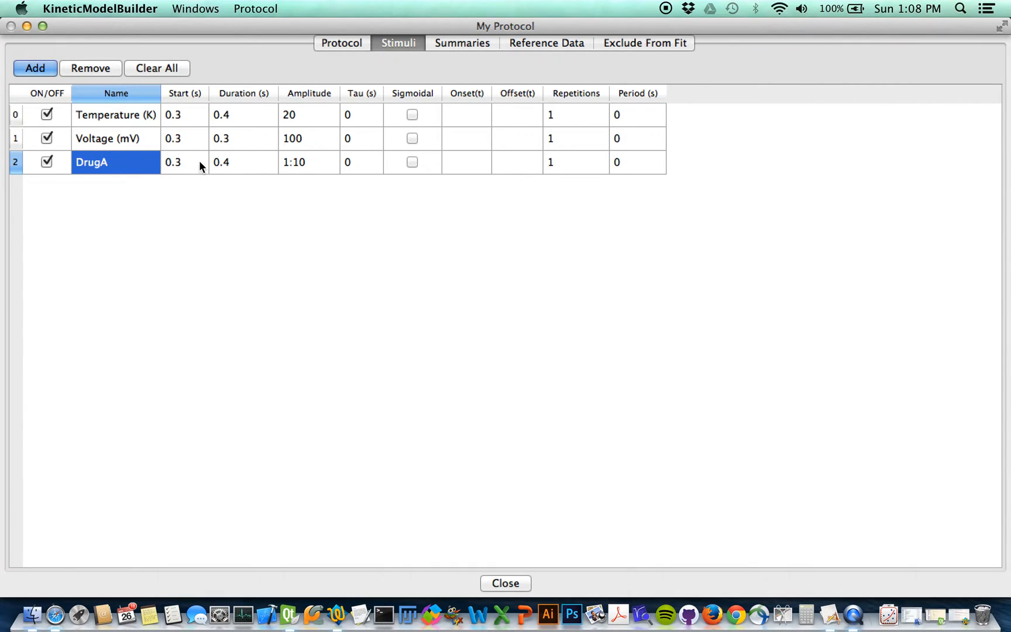
click(187, 160)
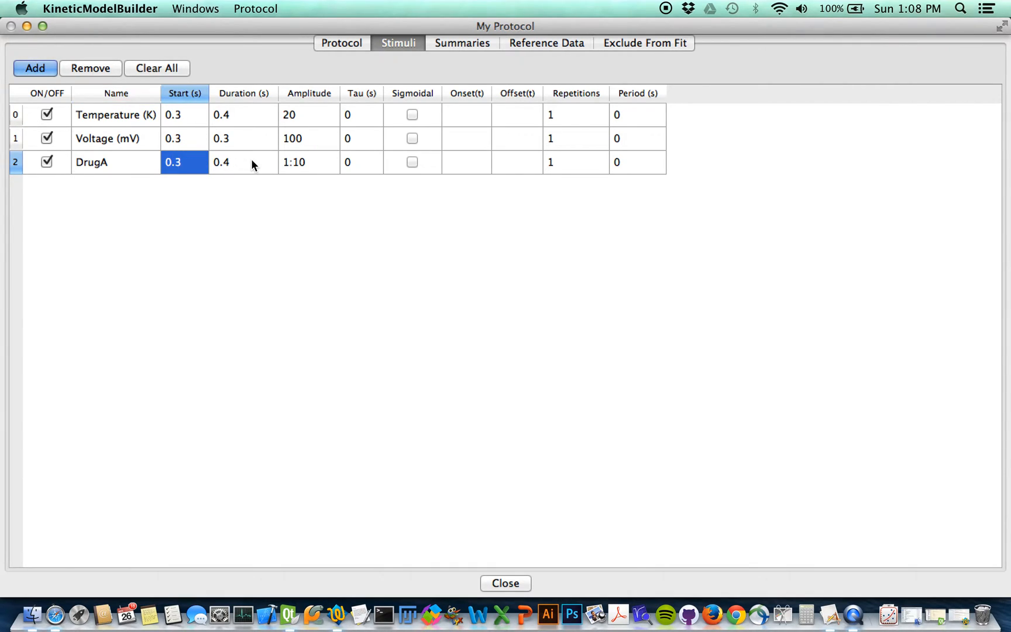
double_click(306, 162)
key(BackSpace)
key(BackSpace)
key(BackSpace)
key(Return)
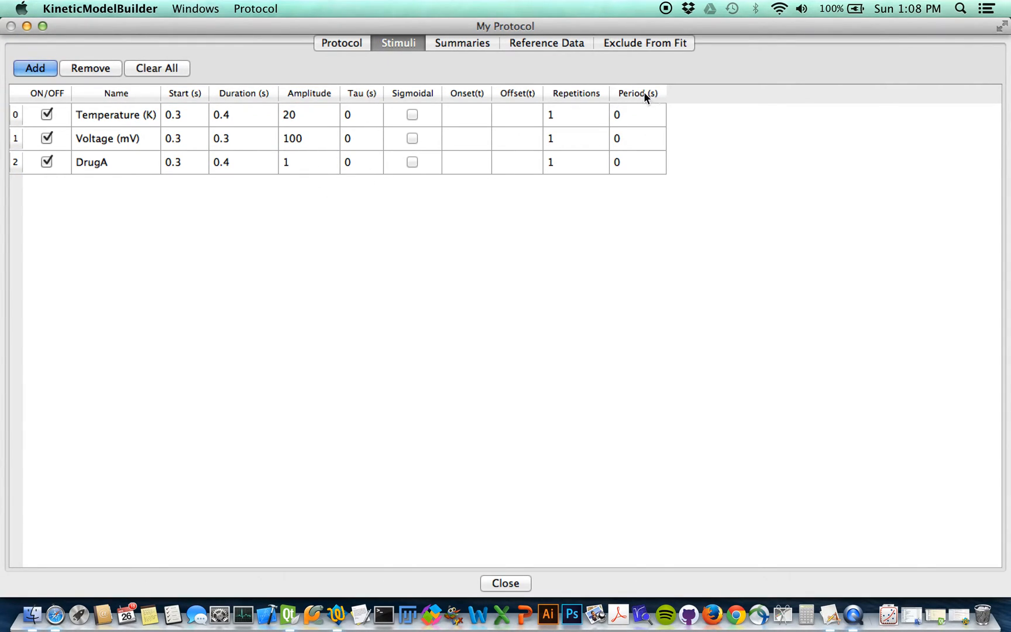
Set the DrugA stimulus tau to 0.02 s, then close the settings and replot the stimuli.
drag(176, 96, 309, 95)
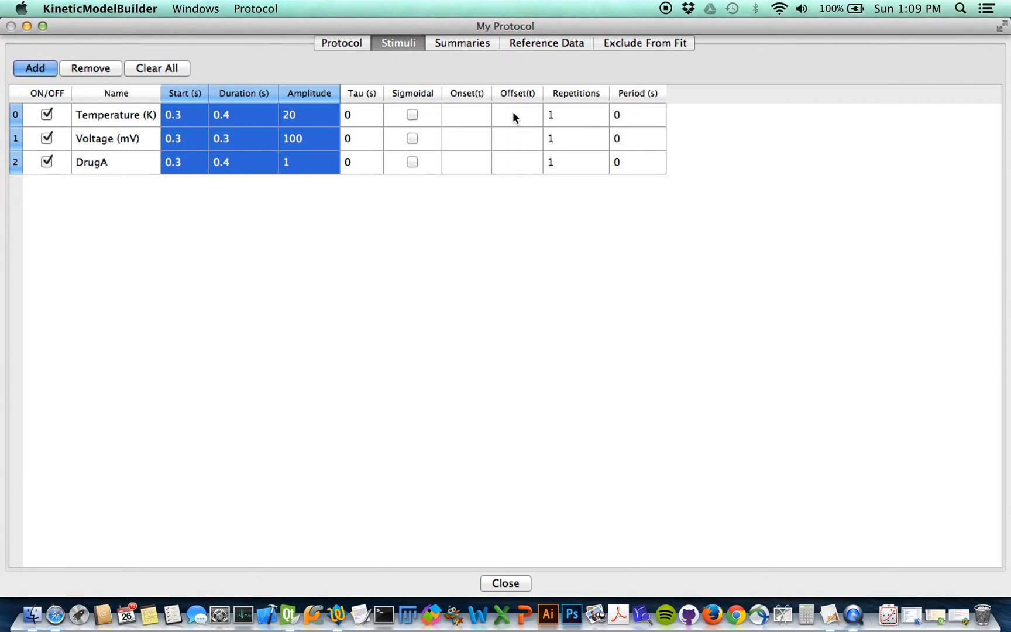
click(361, 163)
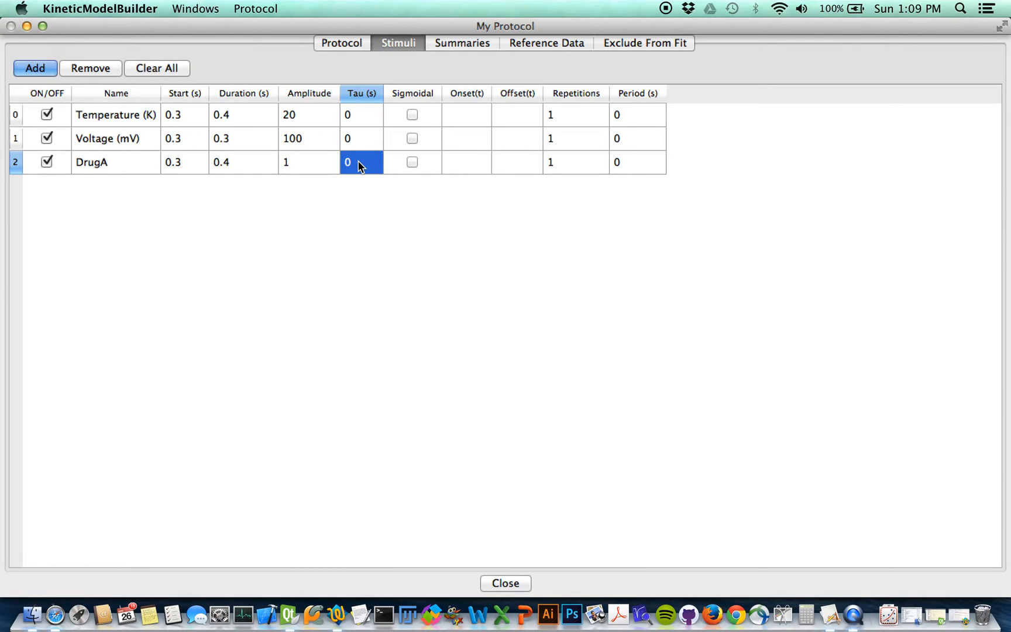
double_click(360, 164)
text(.02)
key(Return)
click(375, 213)
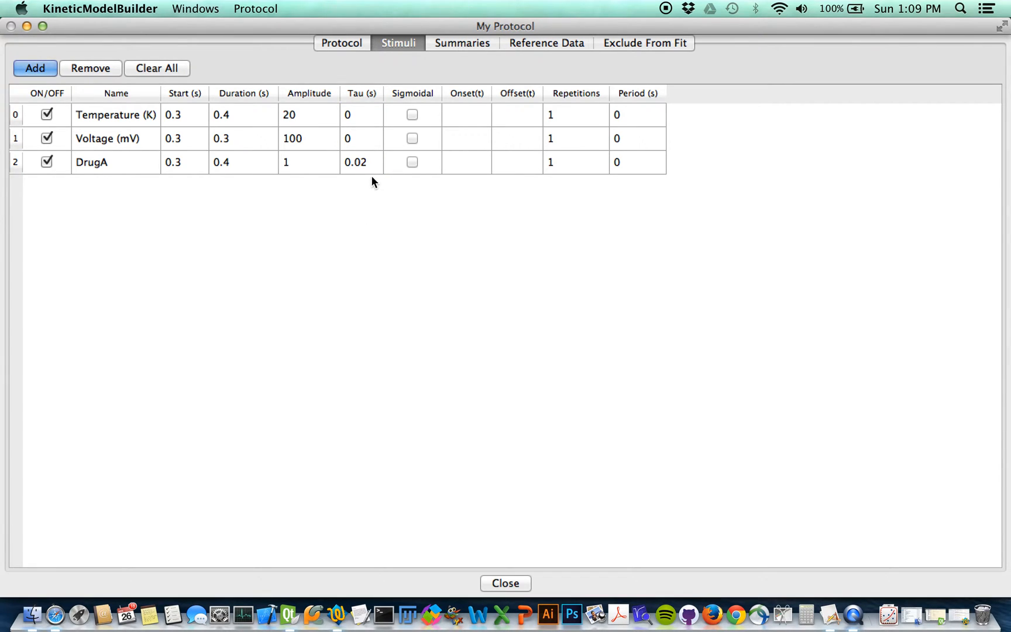
key(Escape)
drag(266, 10, 295, 119)
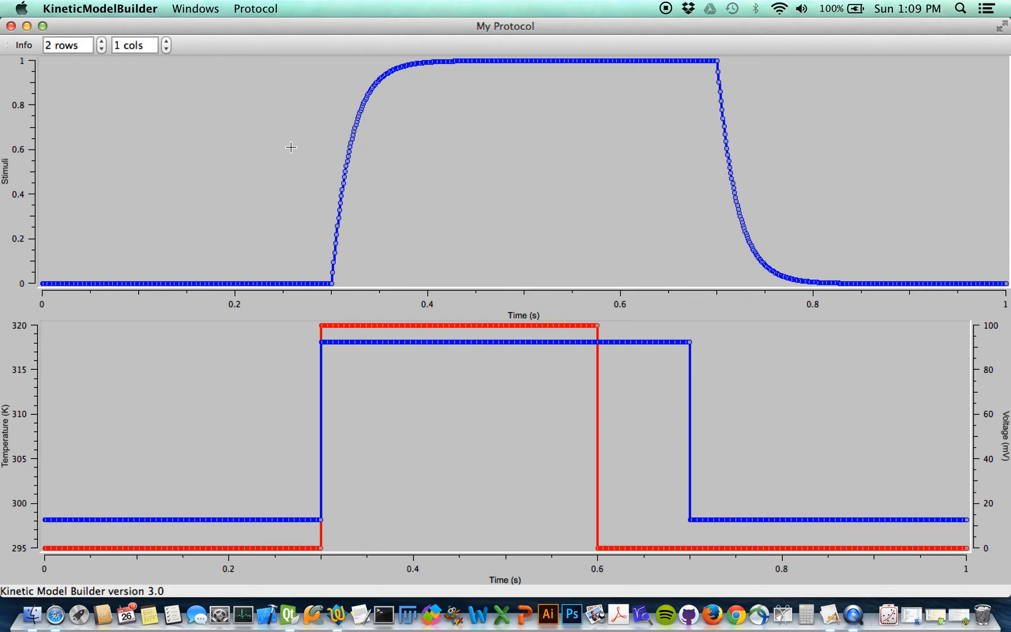
Reopen the stimuli settings, make the DrugA stimulus sigmoidal, and replot the stimuli.
click(29, 50)
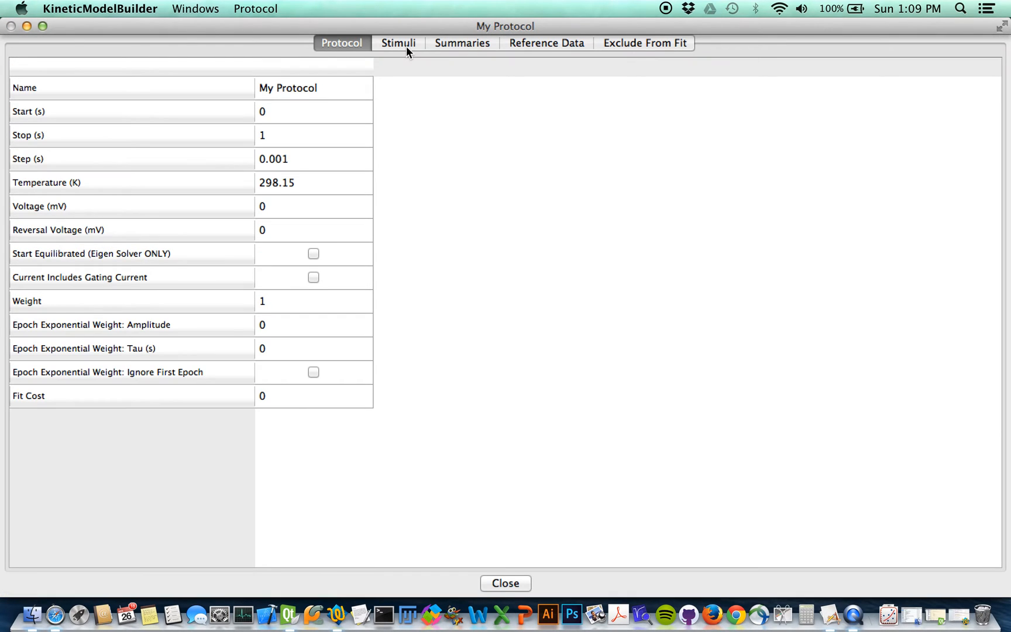
click(411, 49)
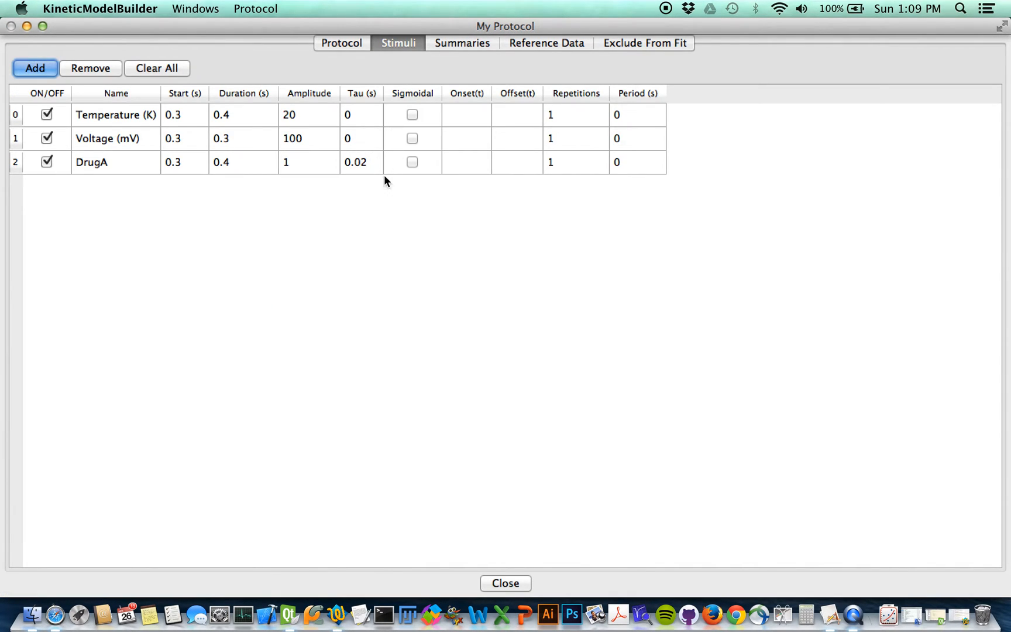
click(413, 163)
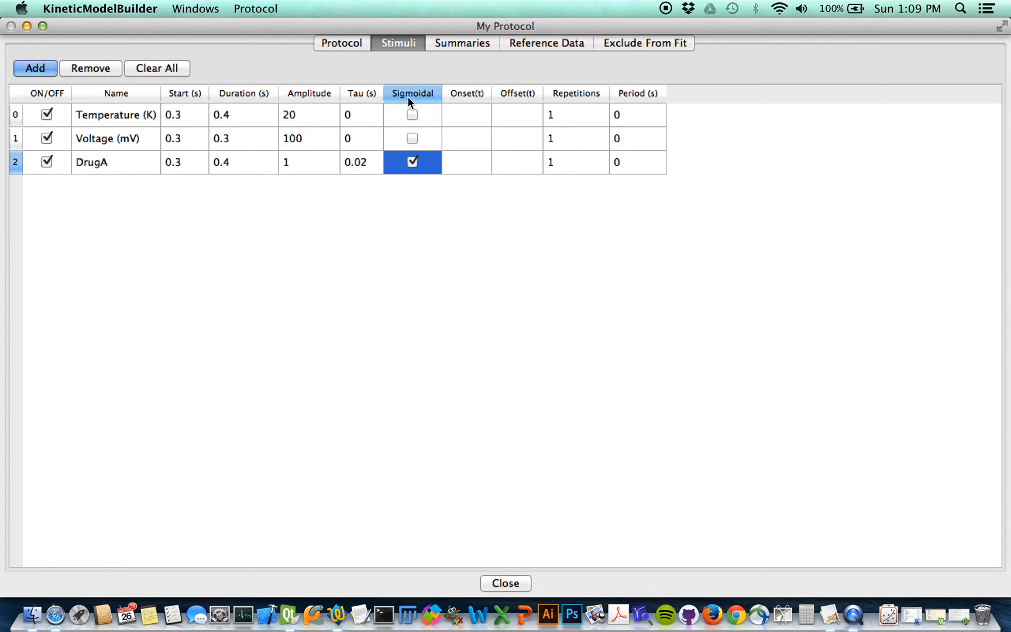
key(Escape)
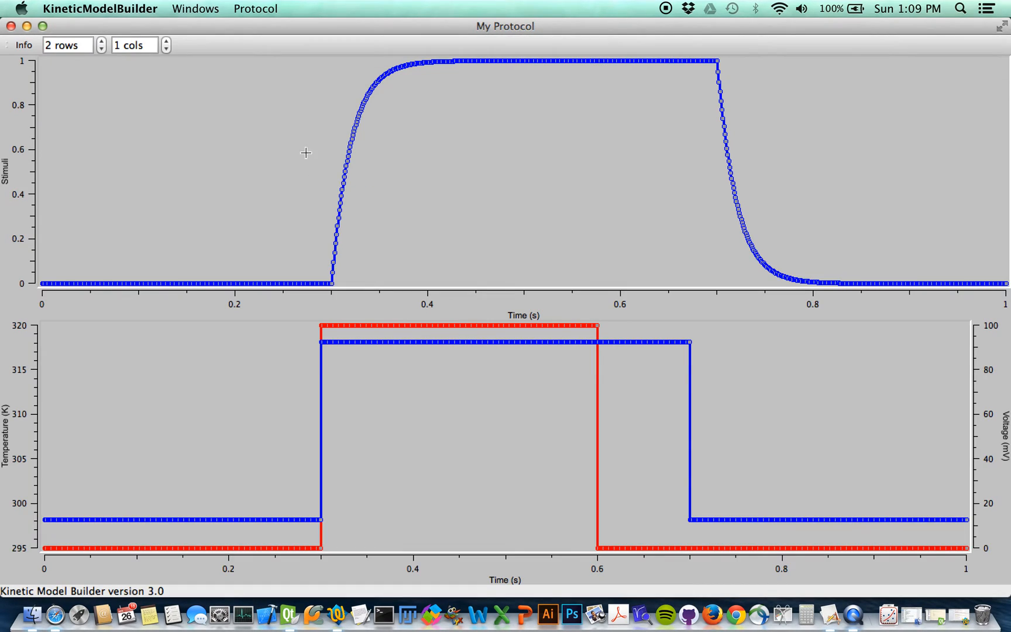
click(256, 8)
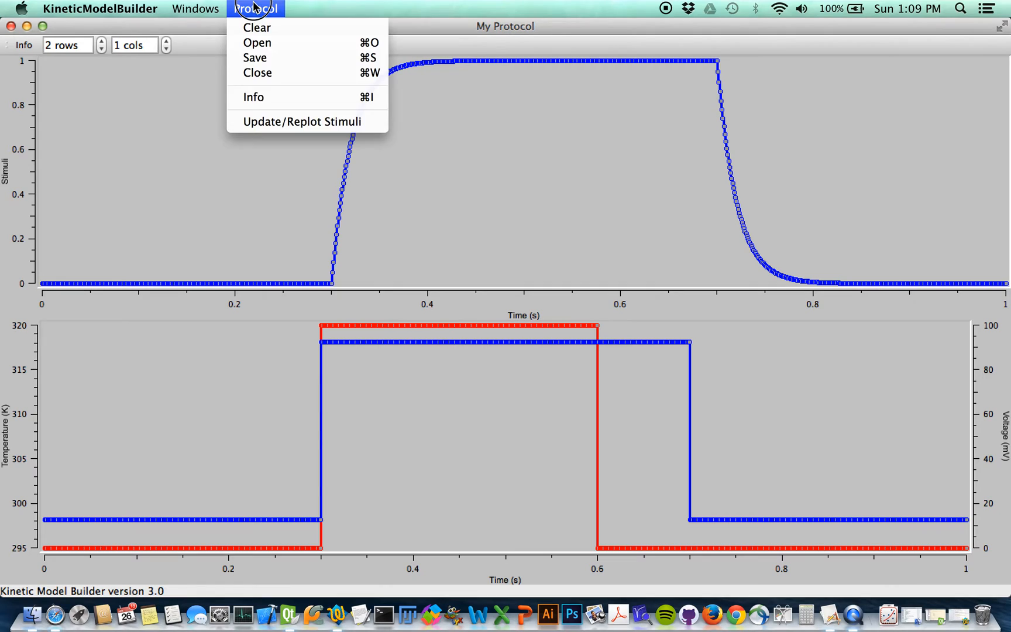
click(280, 122)
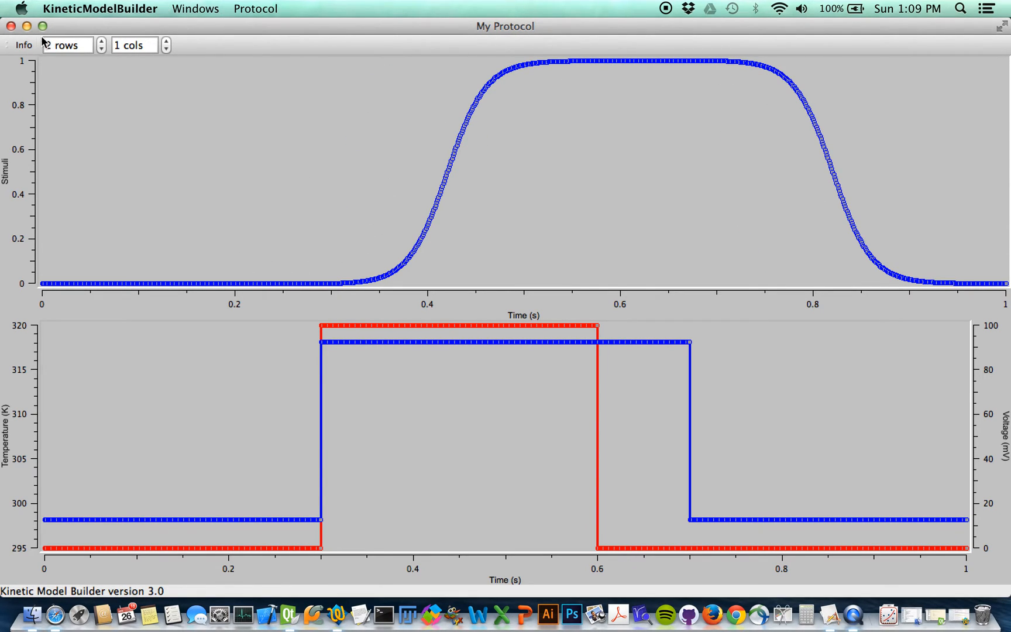
Reopen the stimuli settings, turn off the sigmoidal option for DrugA, and set its tau to 0.
click(24, 46)
click(401, 44)
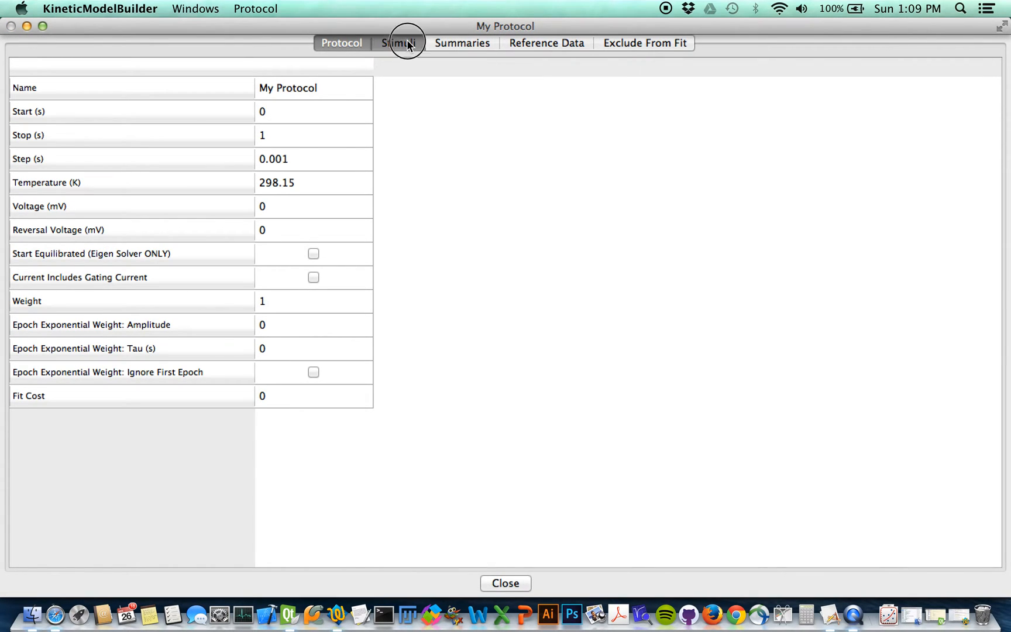
click(412, 162)
double_click(377, 164)
text(0)
key(Return)
Set the DrugA onset function to t.
click(471, 163)
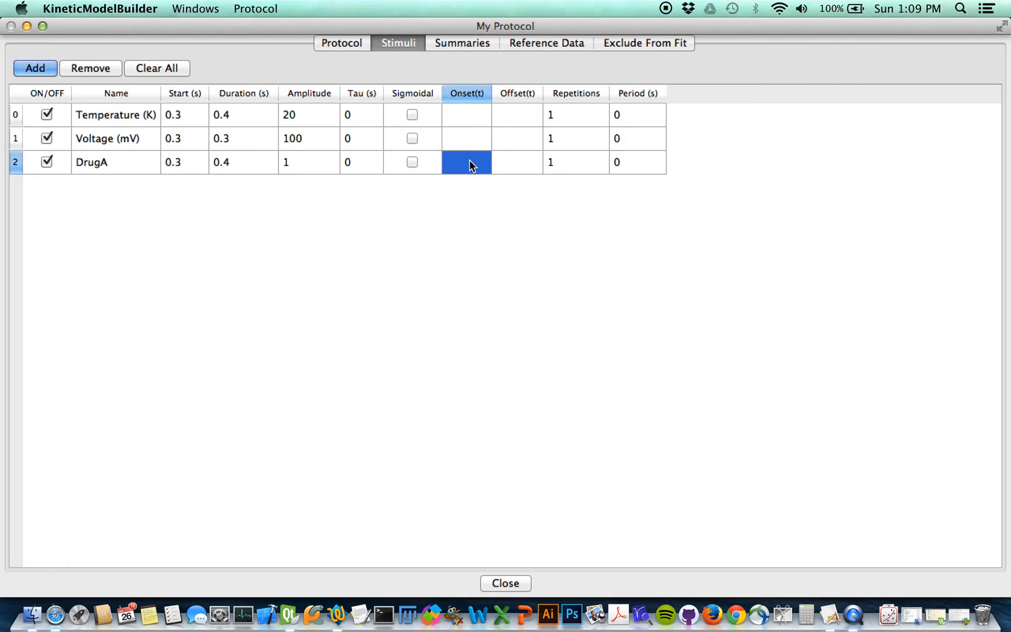
click(515, 166)
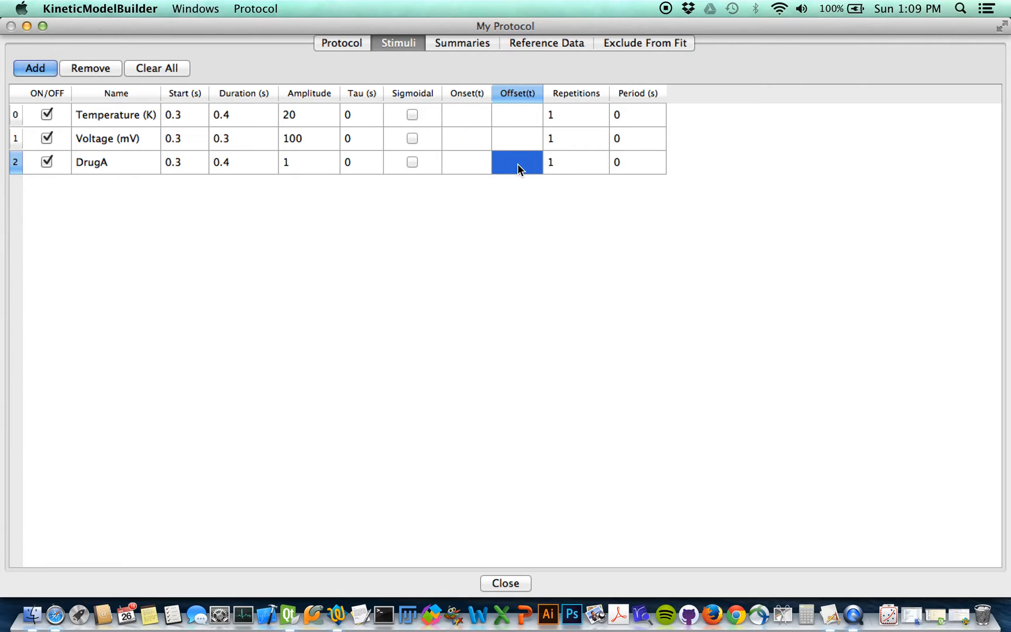
double_click(463, 163)
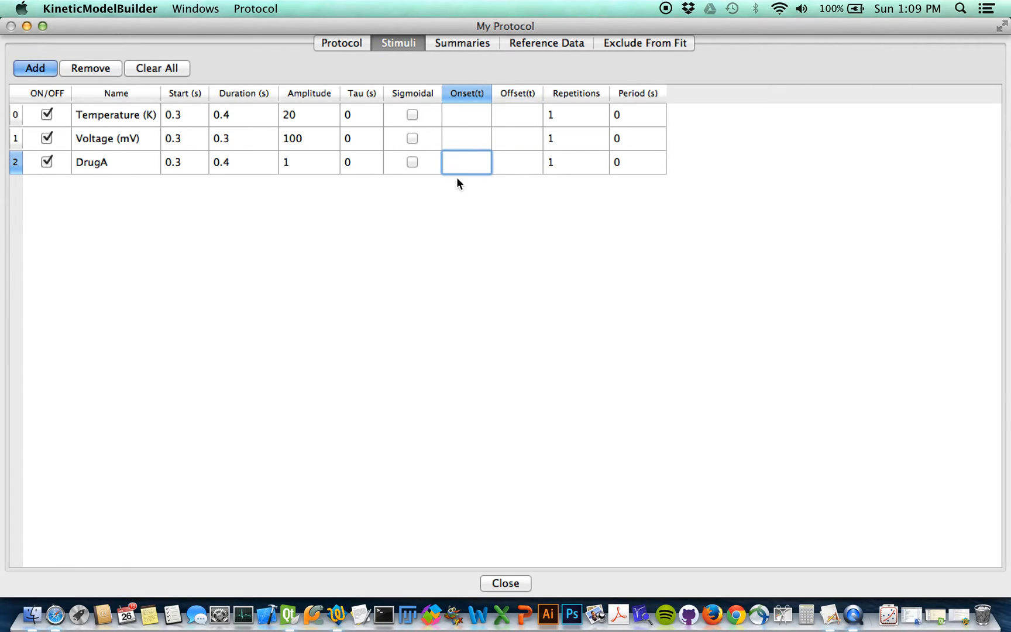
text(t)
click(460, 203)
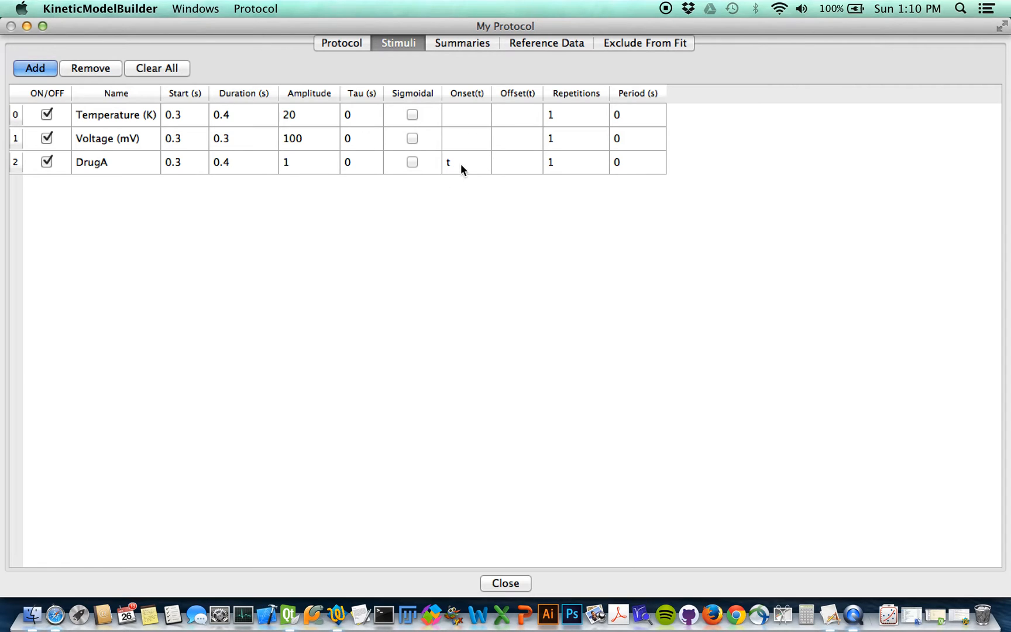
Set the DrugA offset function to exp(-t/0.01) and widen the Offset(t) column to fit it.
double_click(510, 166)
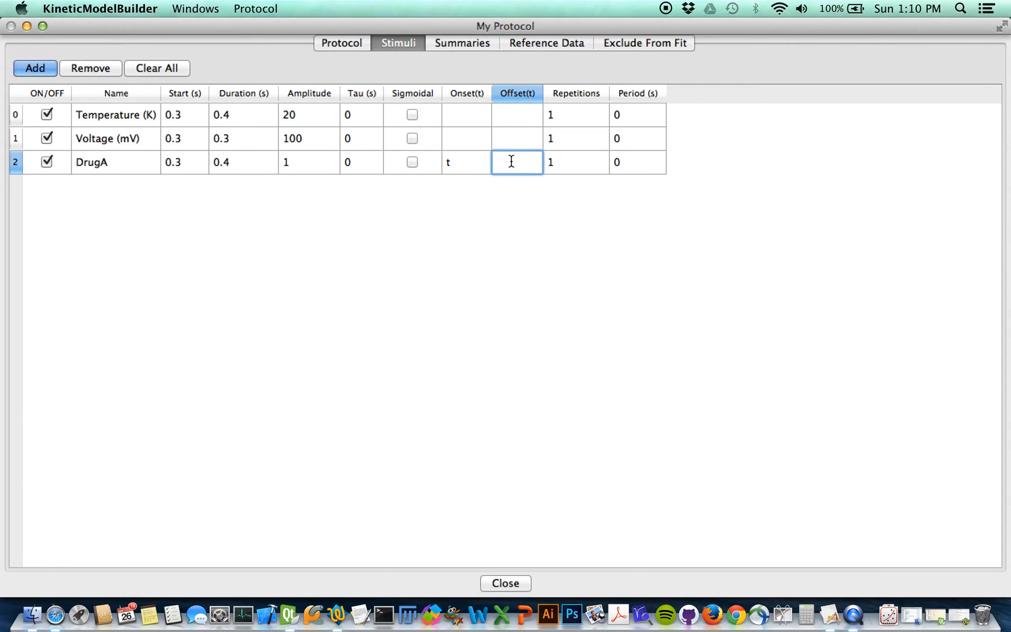
text(exp(-t/0.01)
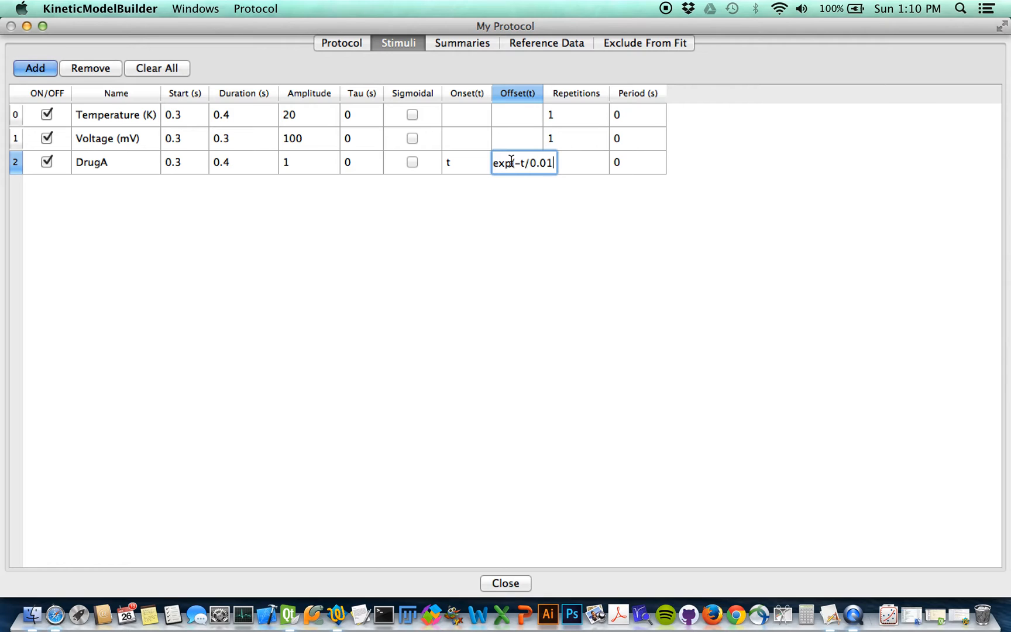
text())
key(Return)
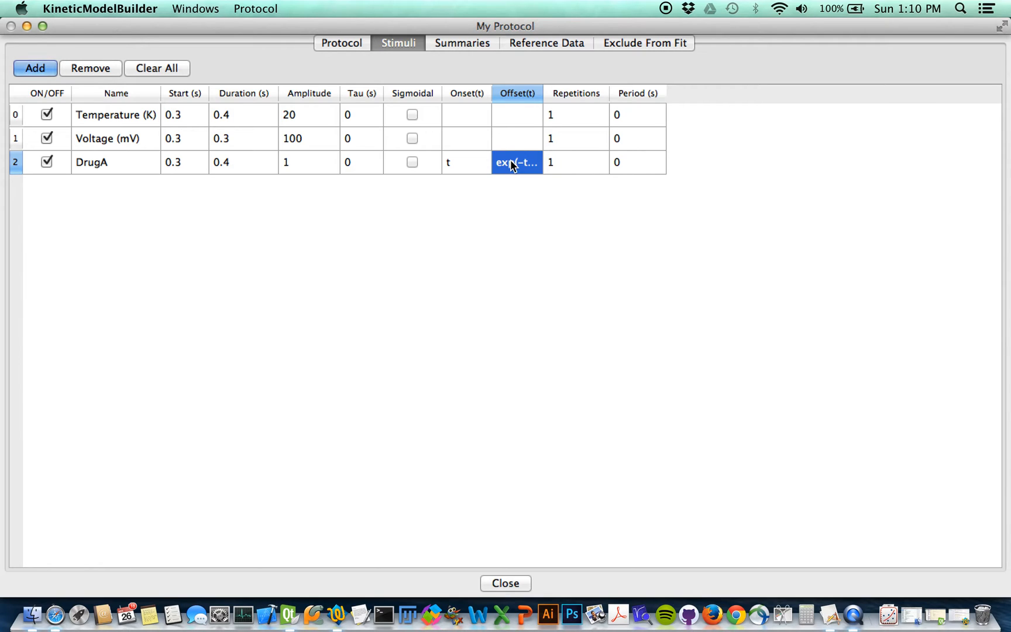
drag(543, 91, 594, 92)
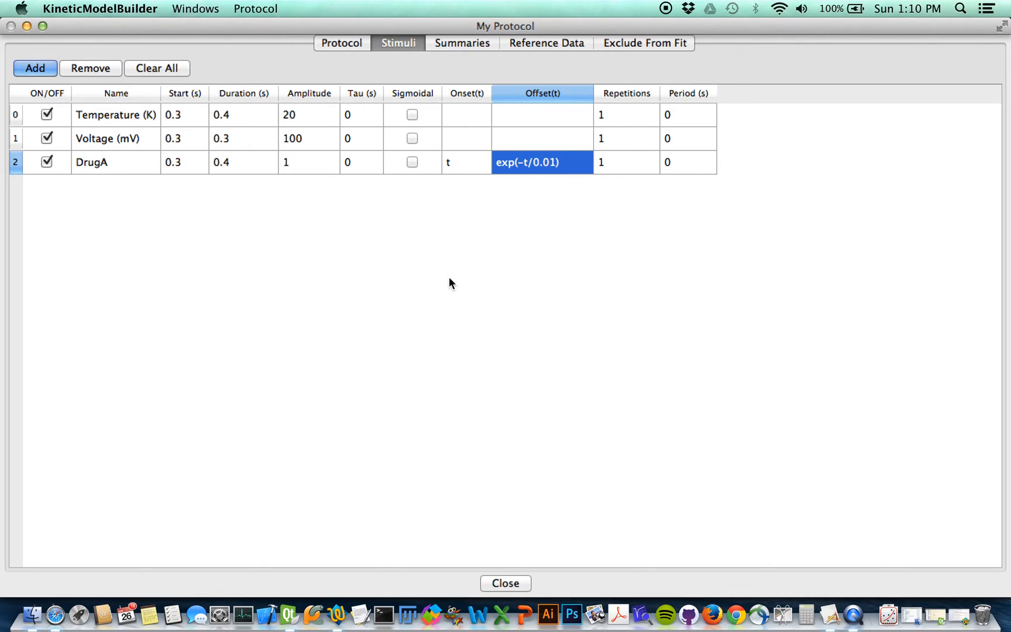
Close the stimuli settings and replot the stimuli with the DrugA onset and offset functions.
scroll(395, 260, down, 2)
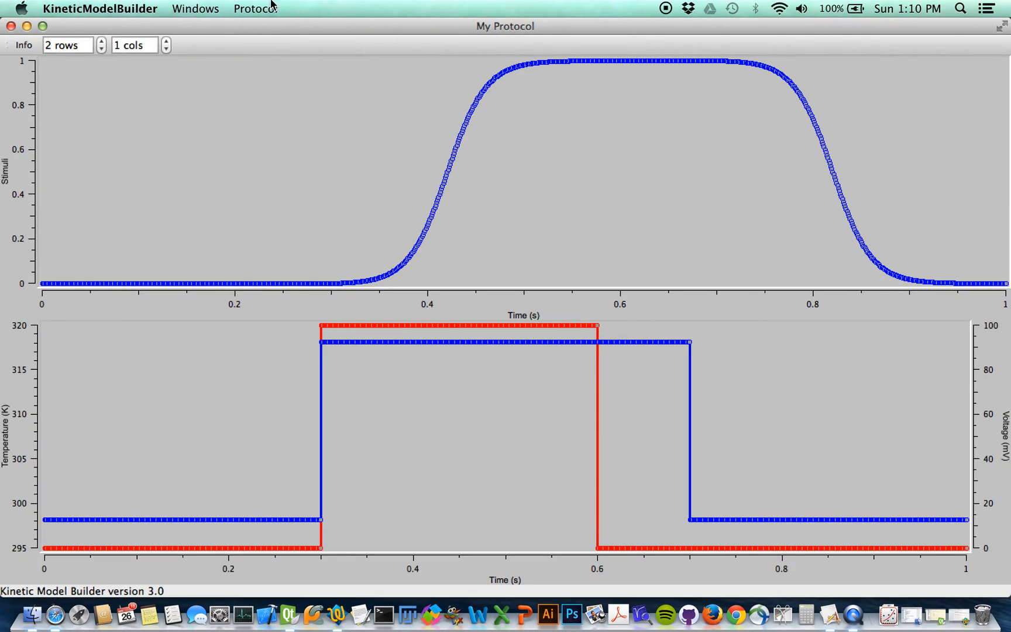
click(271, 9)
click(298, 124)
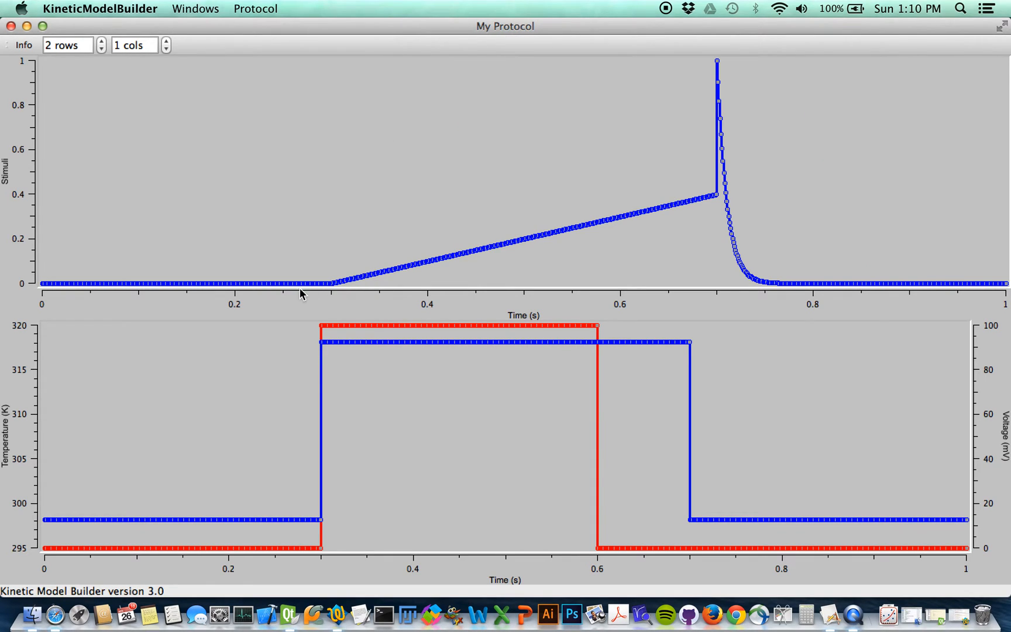
mouse_move(717, 62)
Reopen the stimuli settings, widen the onset and offset columns, and set the DrugA onset to t;2*t.
click(18, 45)
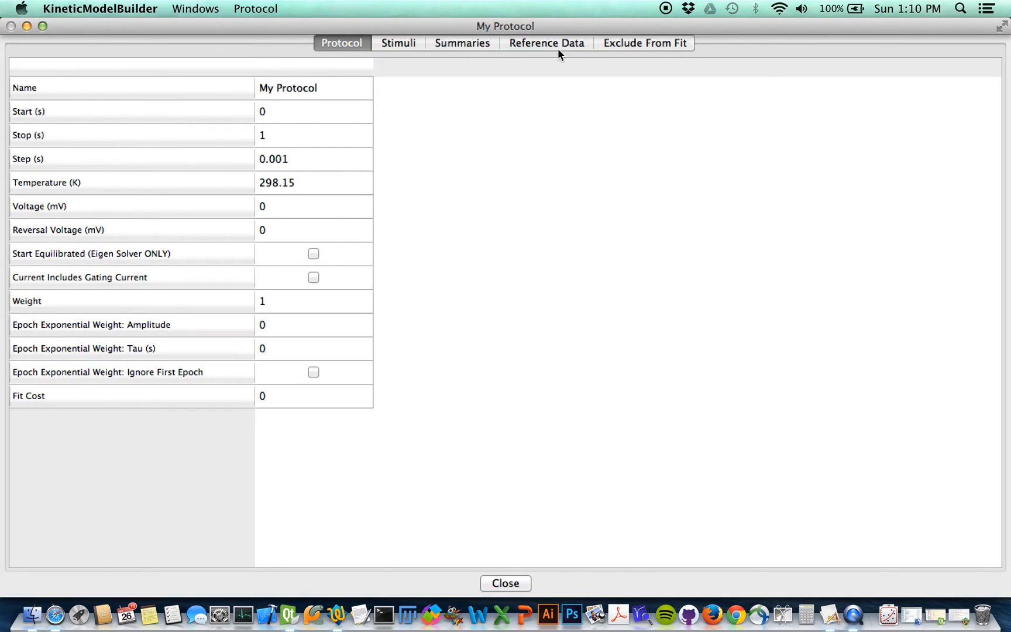
click(405, 42)
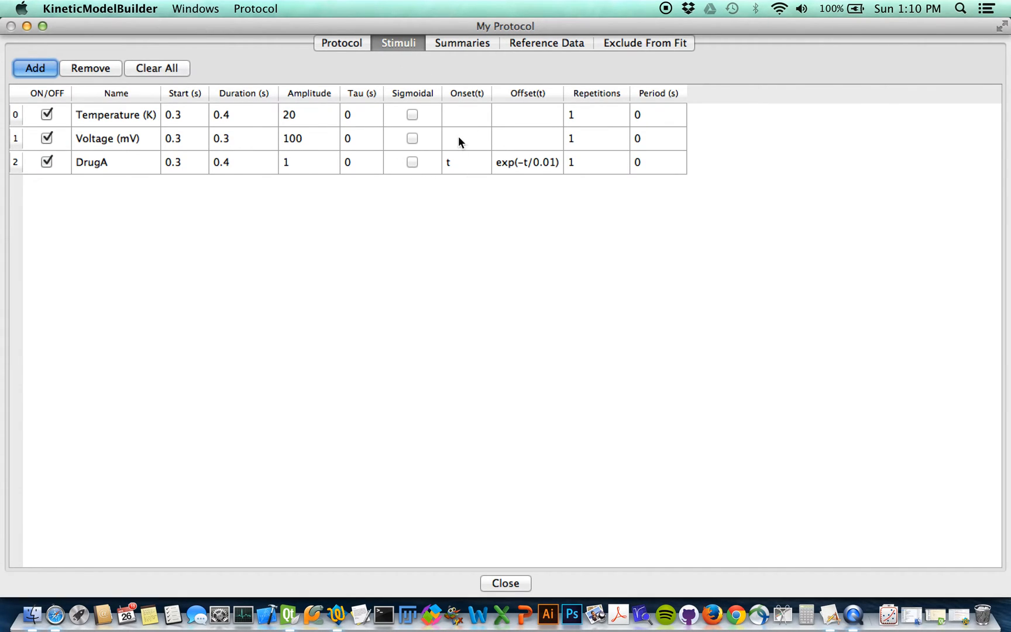
drag(565, 94, 613, 96)
drag(492, 95, 539, 95)
double_click(468, 163)
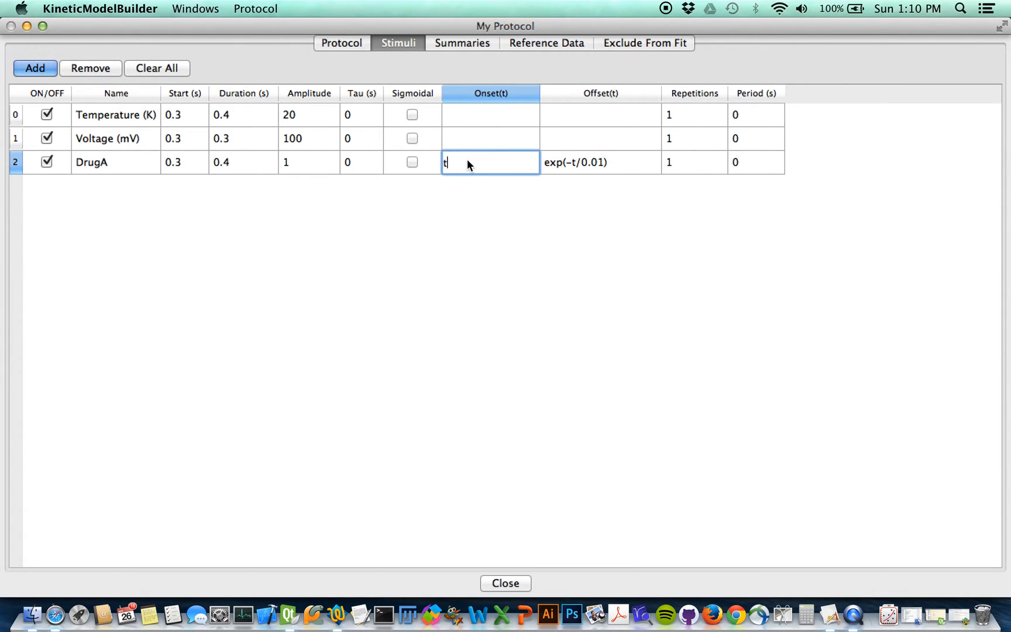
text(;2*t)
key(Return)
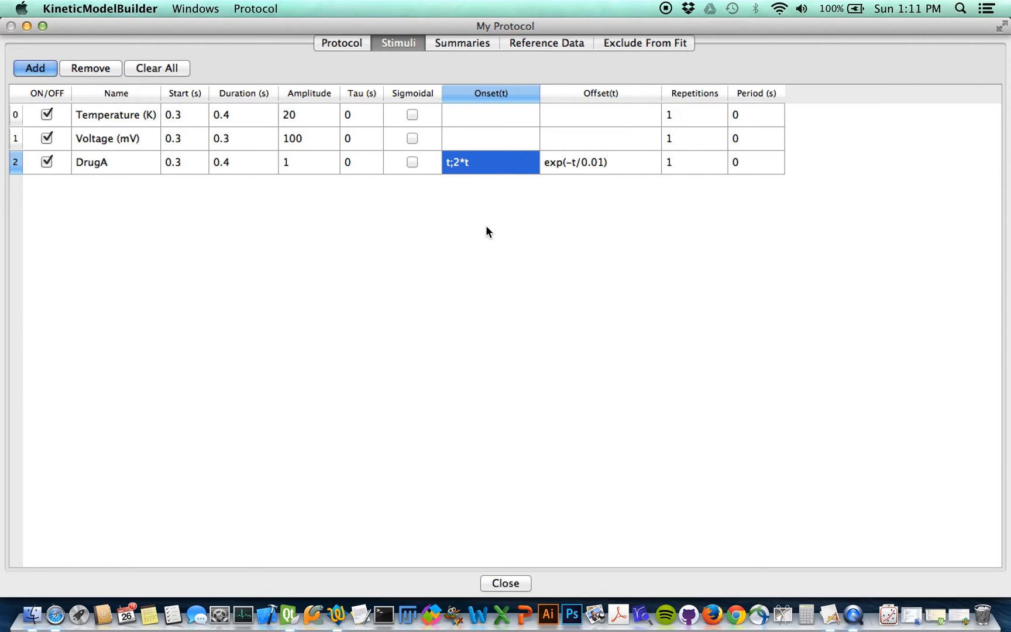
Set the DrugA offset to exp(-t/0.01),exp(-t/0.02) and widen the Offset(t) column to show the full expression.
double_click(615, 164)
click(614, 164)
text(,)
text(exp()
text(-t/)
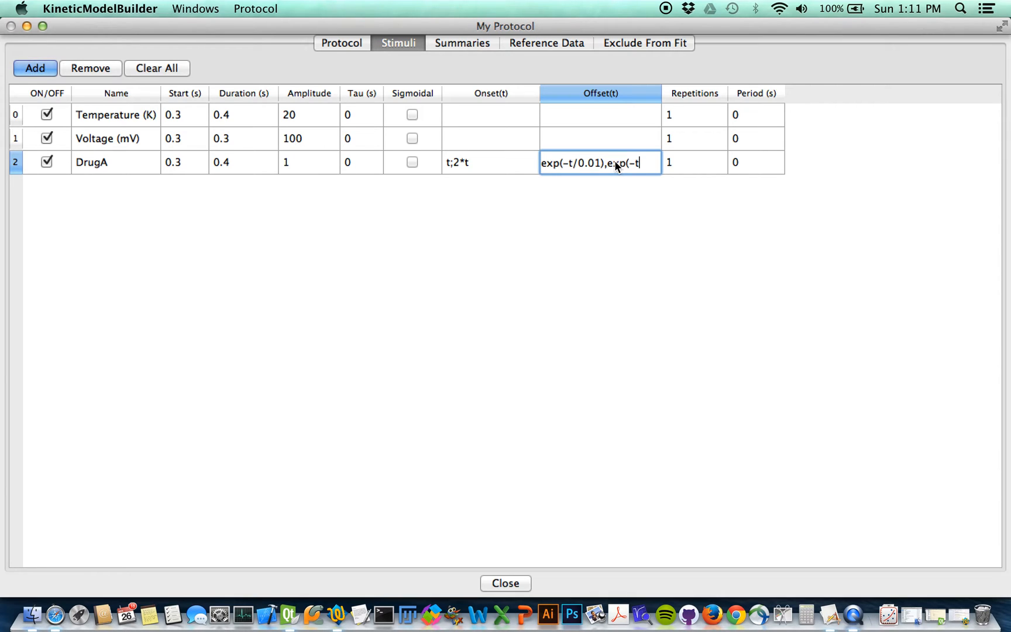
text(0.02))
key(Return)
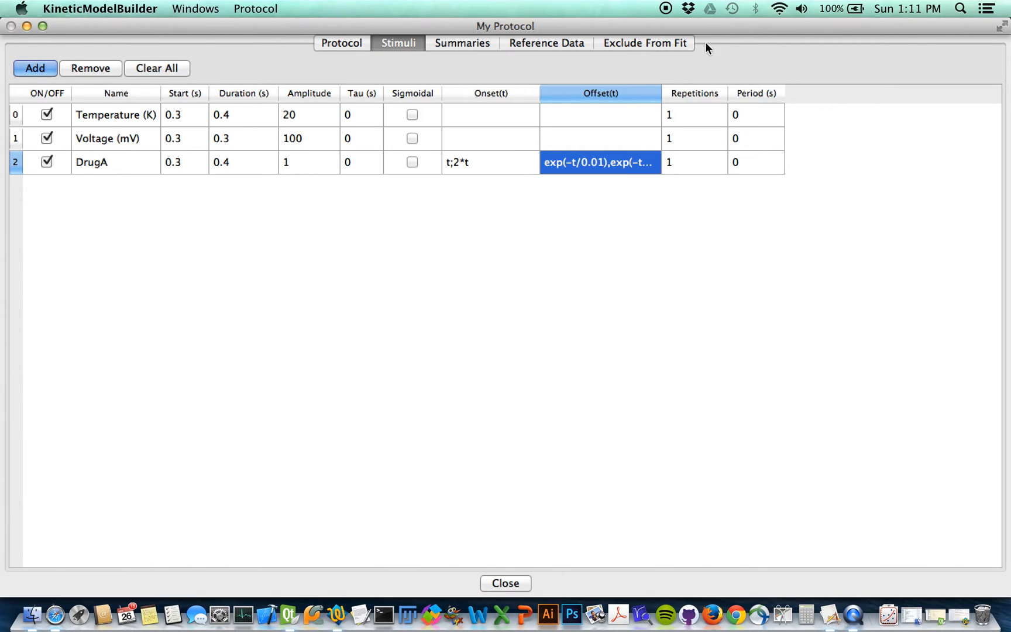
drag(662, 93, 709, 91)
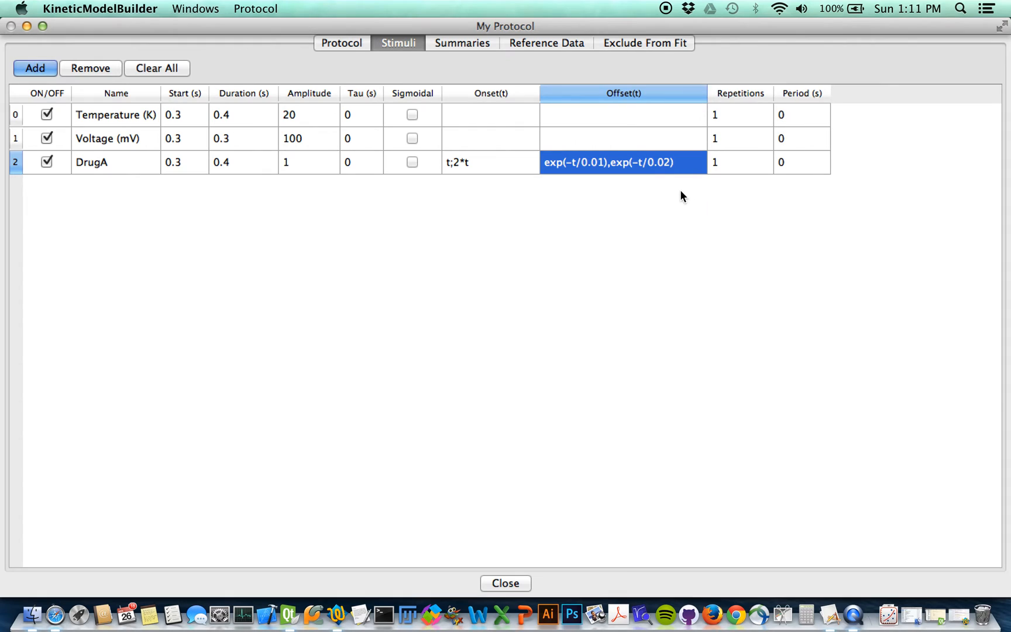
Close the stimuli settings and replot the stimuli with the multiple onset and offset functions.
click(656, 204)
key(Escape)
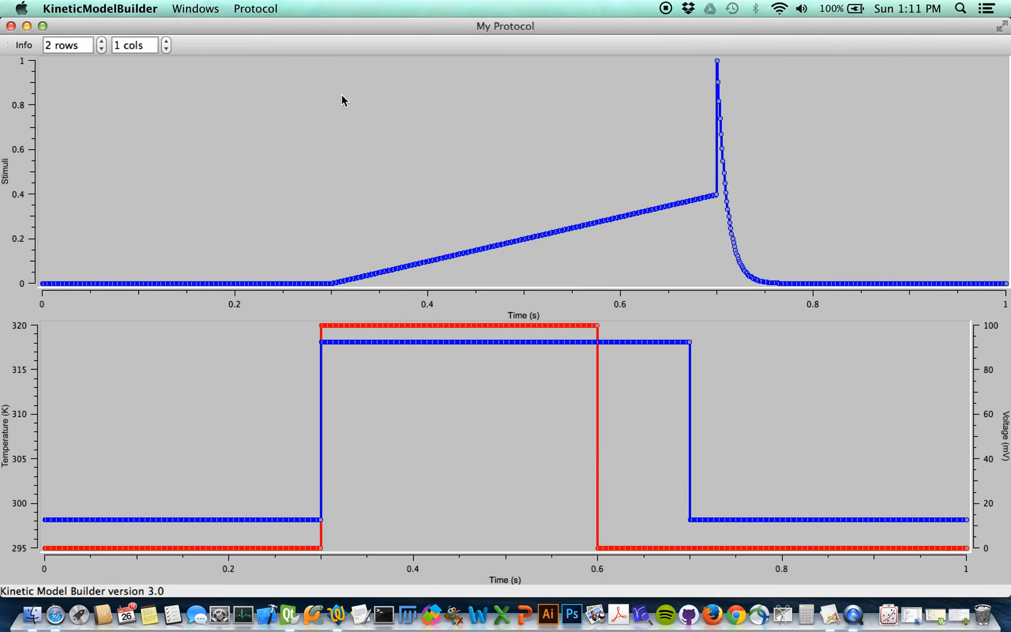
click(264, 8)
click(286, 124)
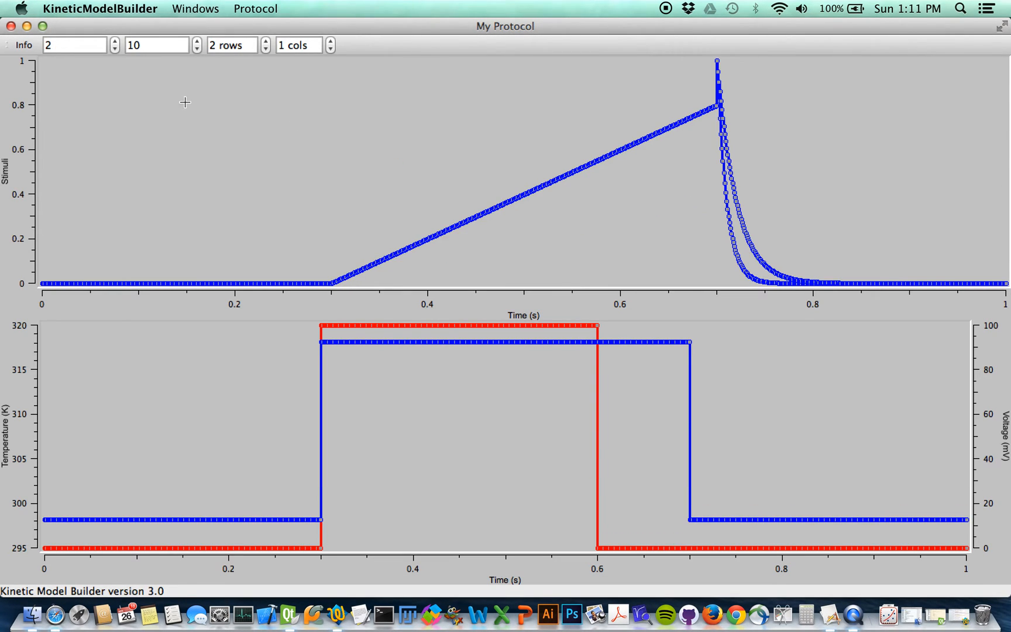
Clear the sweep row selection to overlay all sweep rows, and reduce the plot layout to 1 row.
click(95, 46)
key(BackSpace)
click(112, 151)
right_click(126, 125)
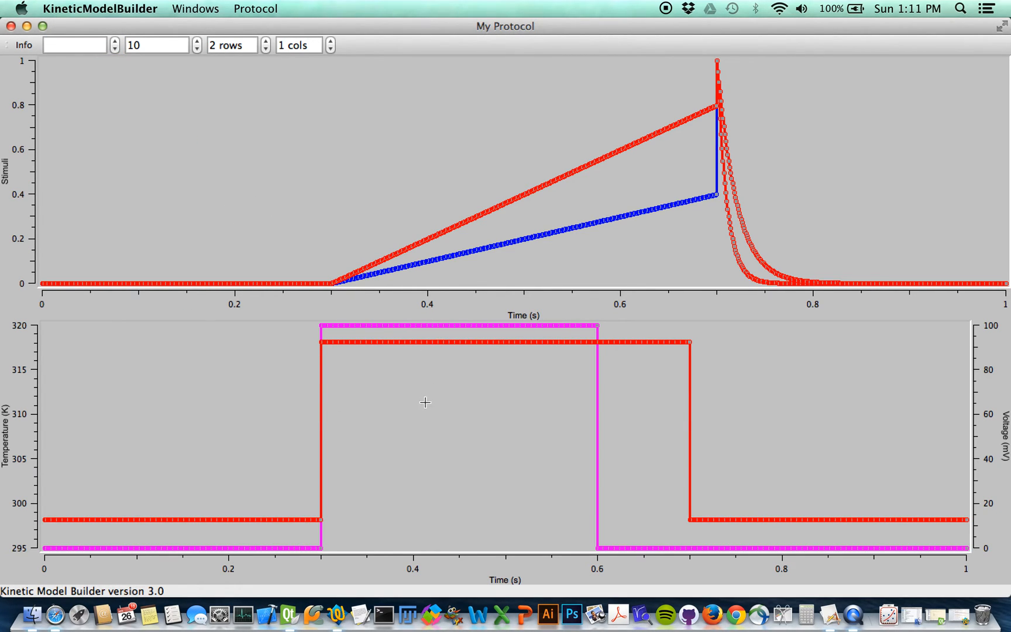
click(266, 49)
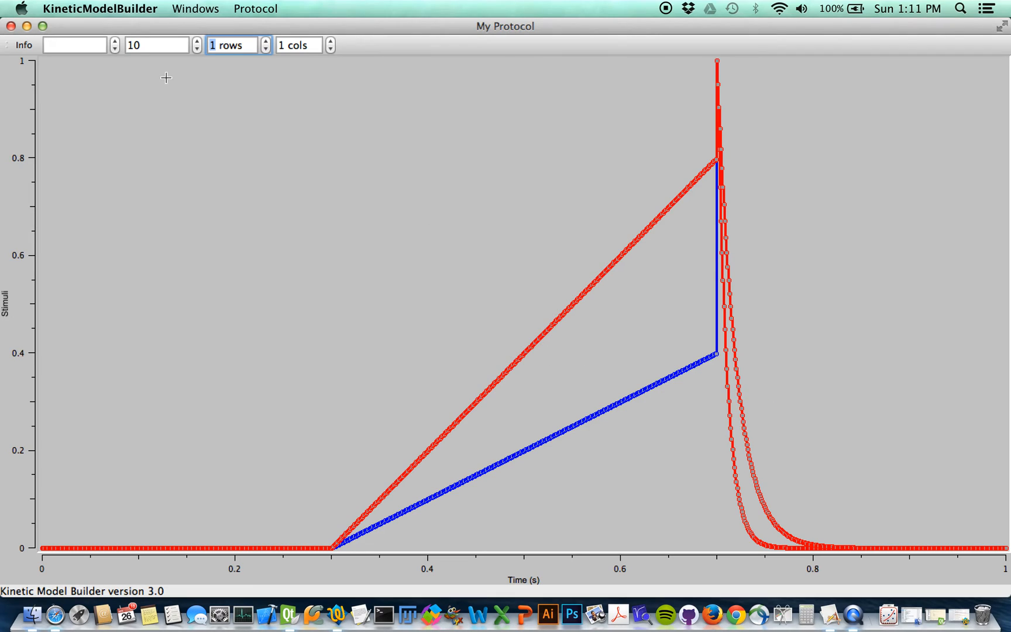
Show only sweep row 1, clear the sweep column selection, and view columns 1 and 2 individually.
click(116, 44)
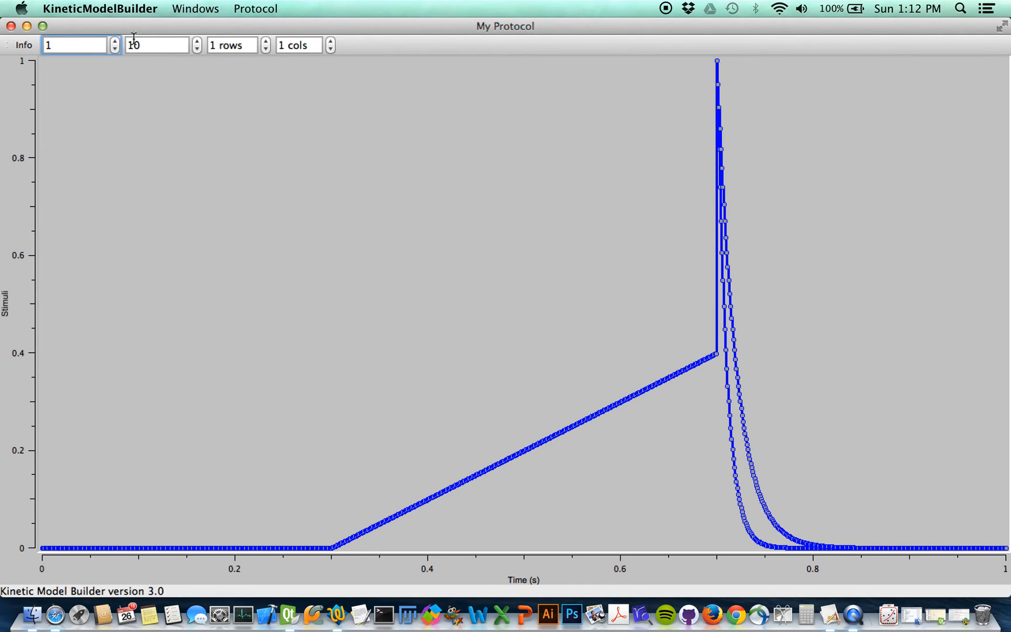
click(148, 45)
key(BackSpace)
key(BackSpace)
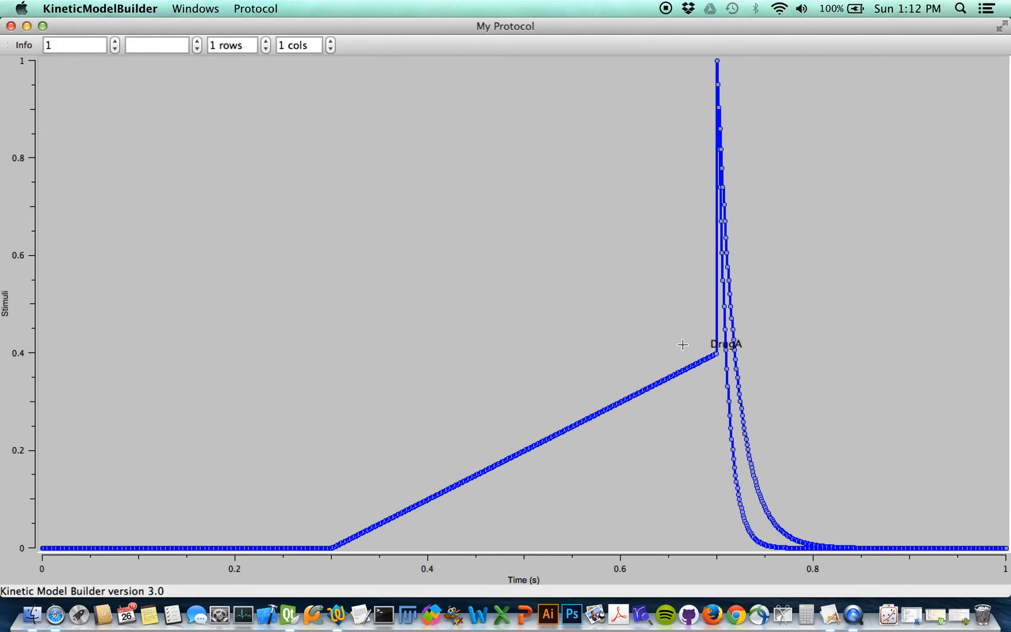
click(199, 44)
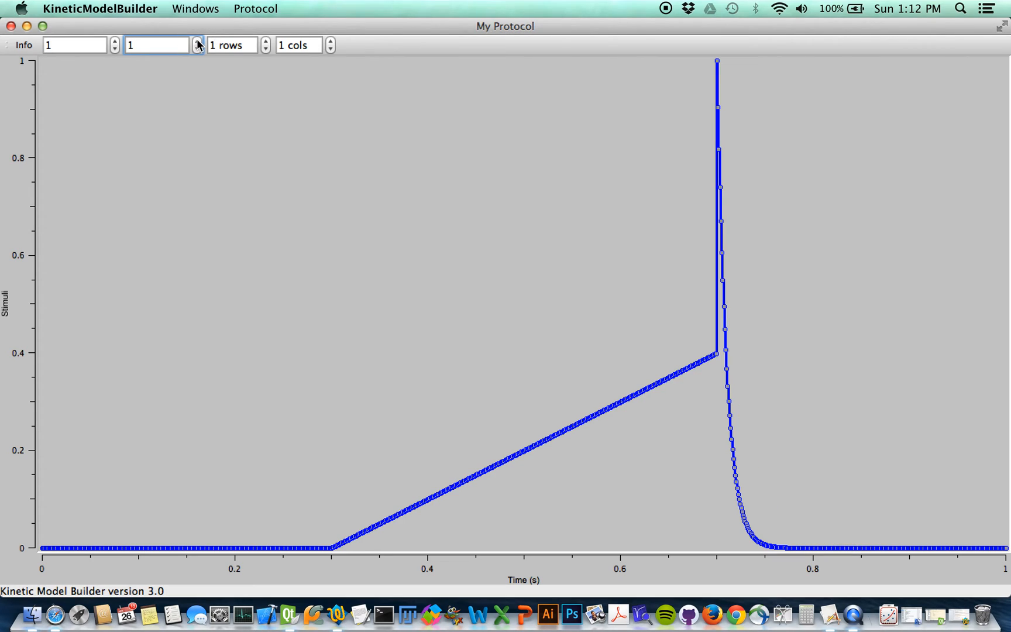
click(199, 43)
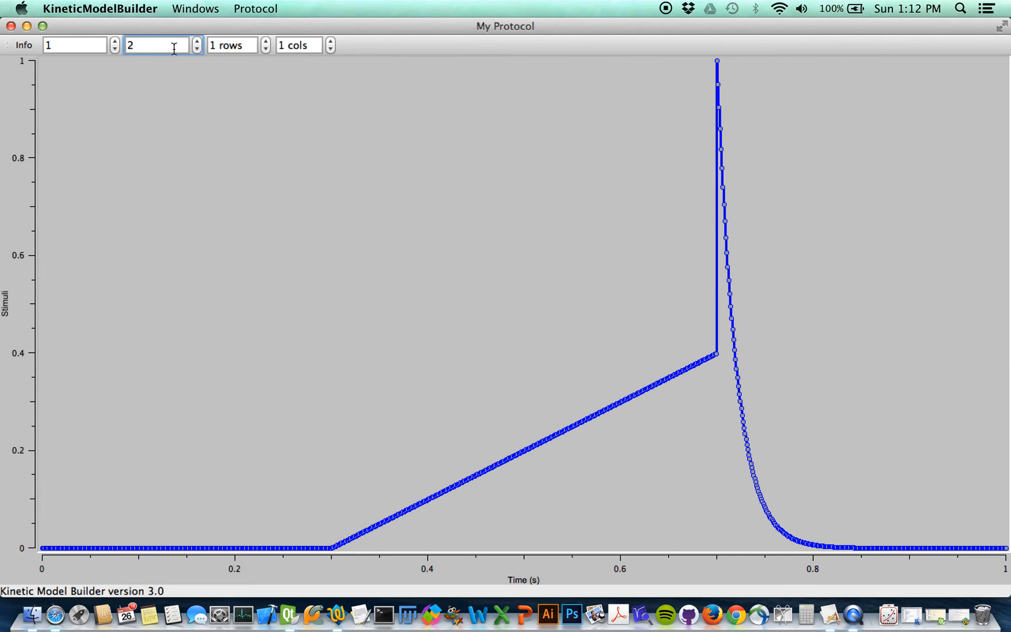
Show sweep row 2 with all its columns overlaid, and step the column selection to column 2.
key(BackSpace)
click(127, 71)
click(114, 42)
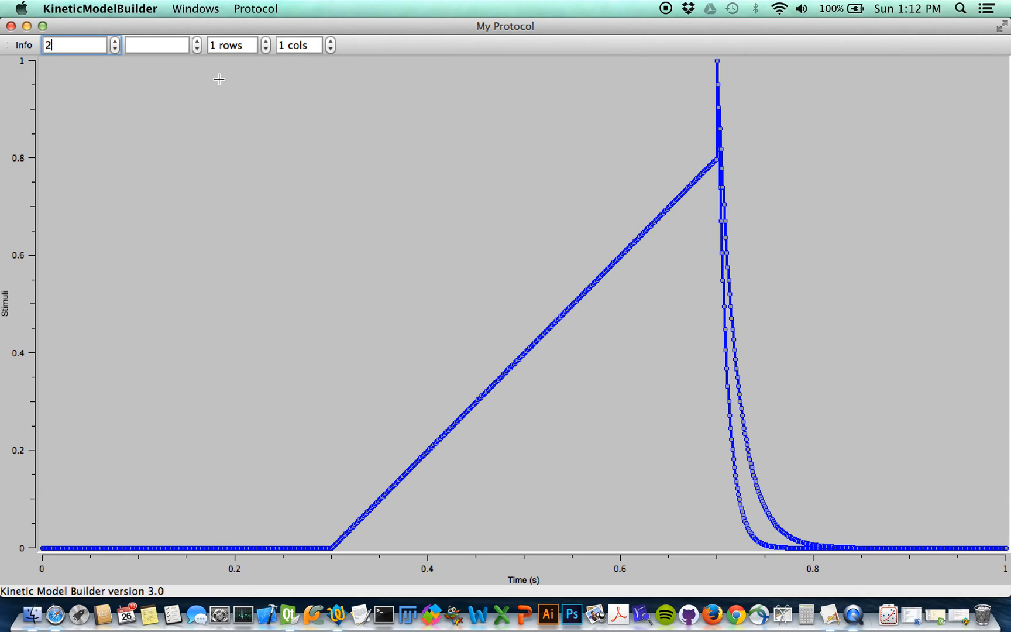
click(196, 42)
click(195, 42)
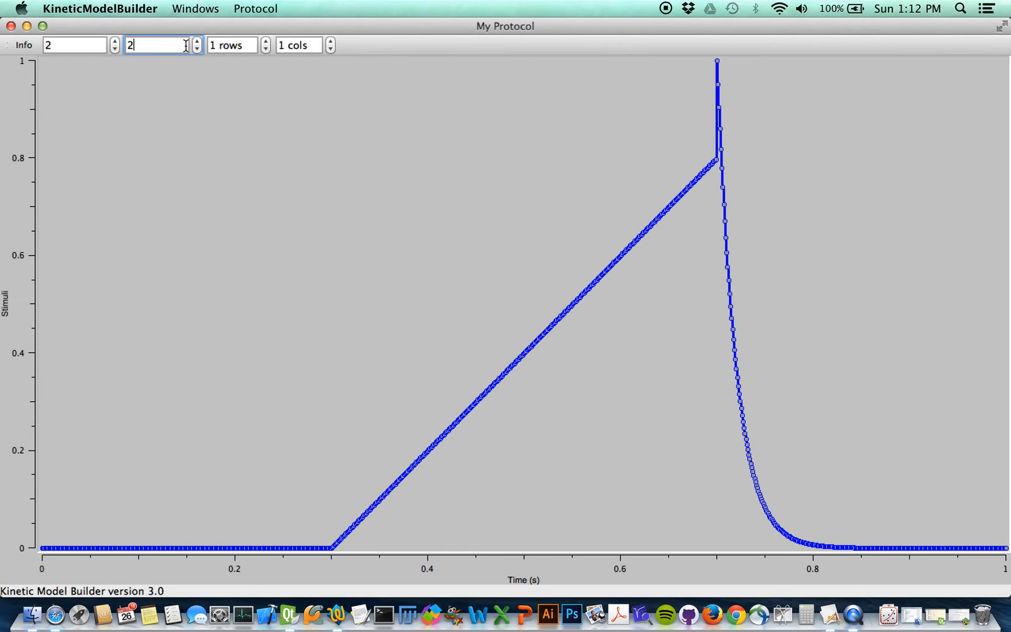
Clear the sweep column and row selections to overlay all sweeps in the plot.
key(BackSpace)
click(65, 41)
key(BackSpace)
click(100, 105)
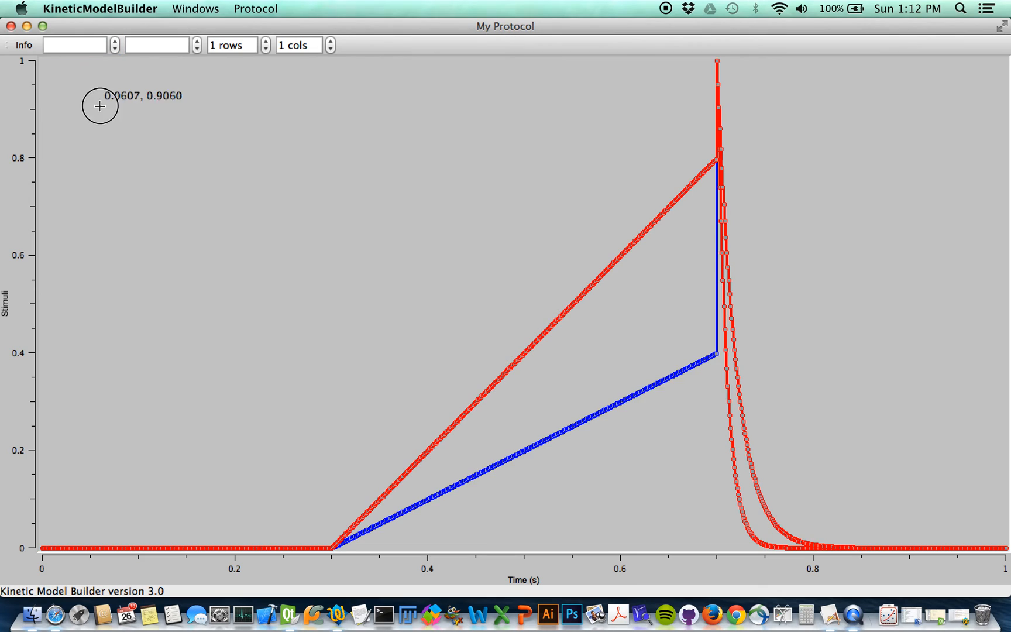
Reopen the stimuli settings and clear the DrugA onset and offset expressions.
click(22, 45)
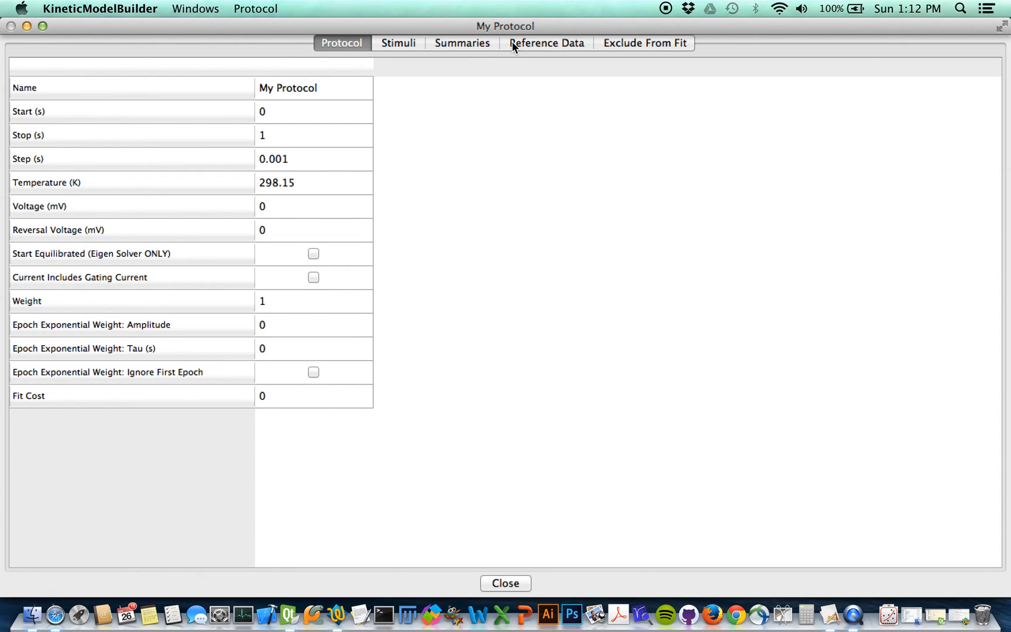
click(408, 41)
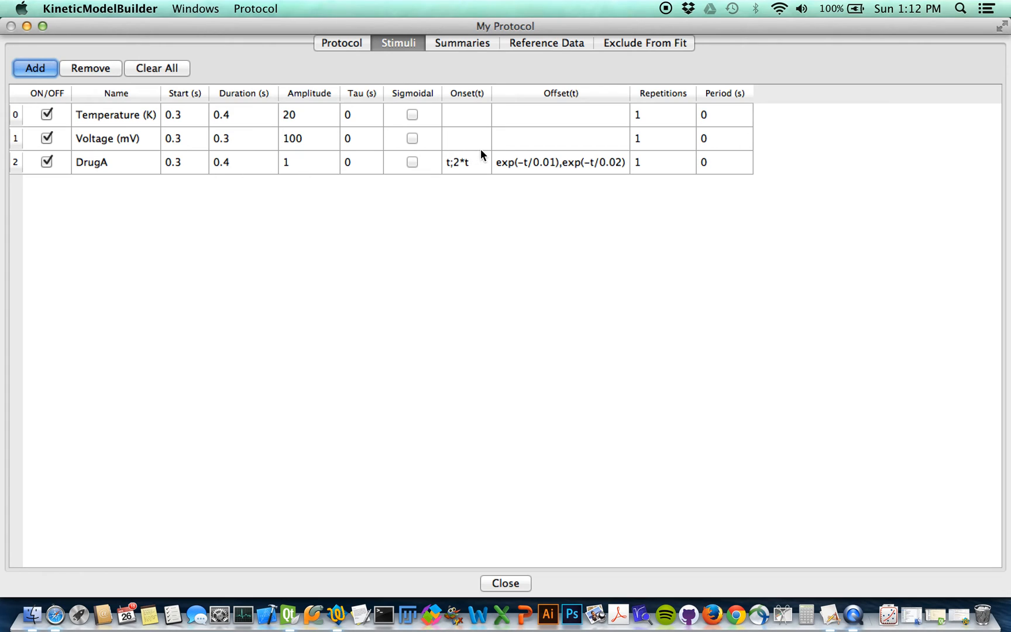
click(467, 164)
double_click(471, 170)
key(BackSpace)
click(528, 170)
double_click(528, 170)
key(BackSpace)
click(517, 205)
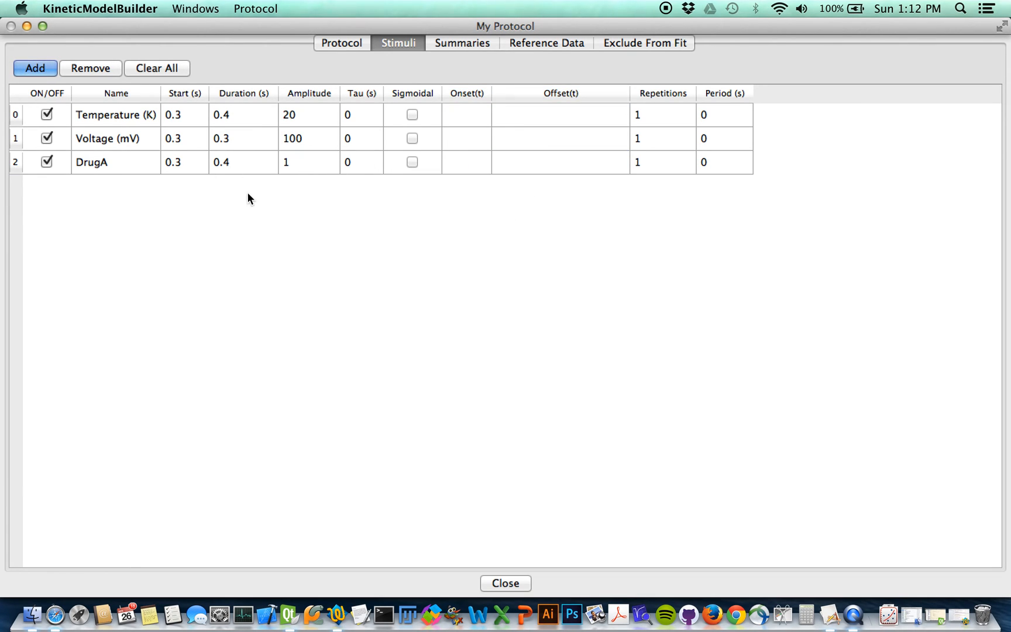
Set the DrugA duration to 0.1 s.
double_click(183, 164)
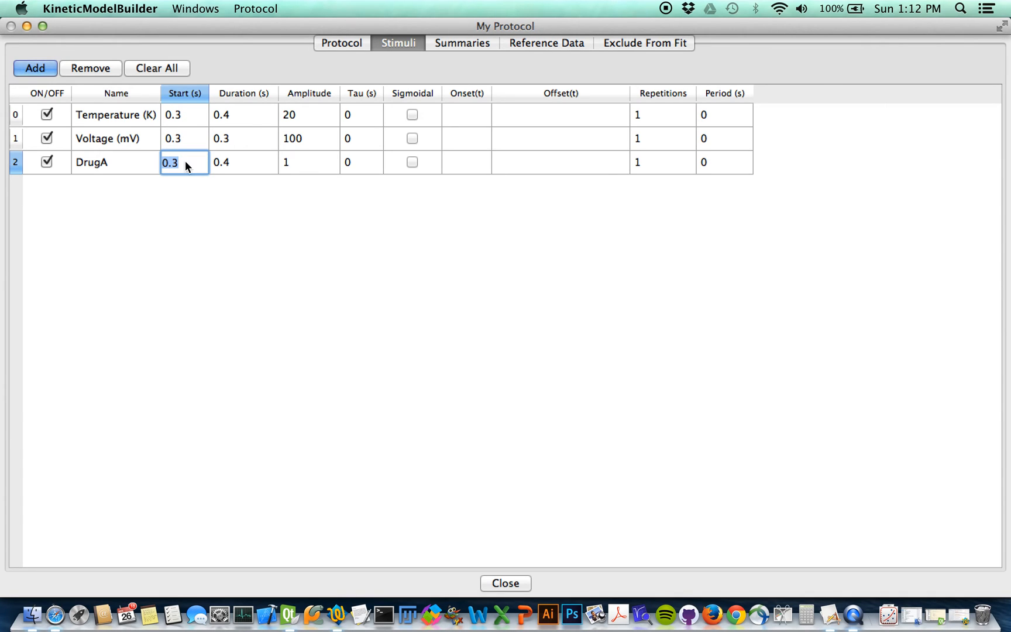
double_click(239, 166)
click(240, 166)
key(BackSpace)
text(1)
key(Return)
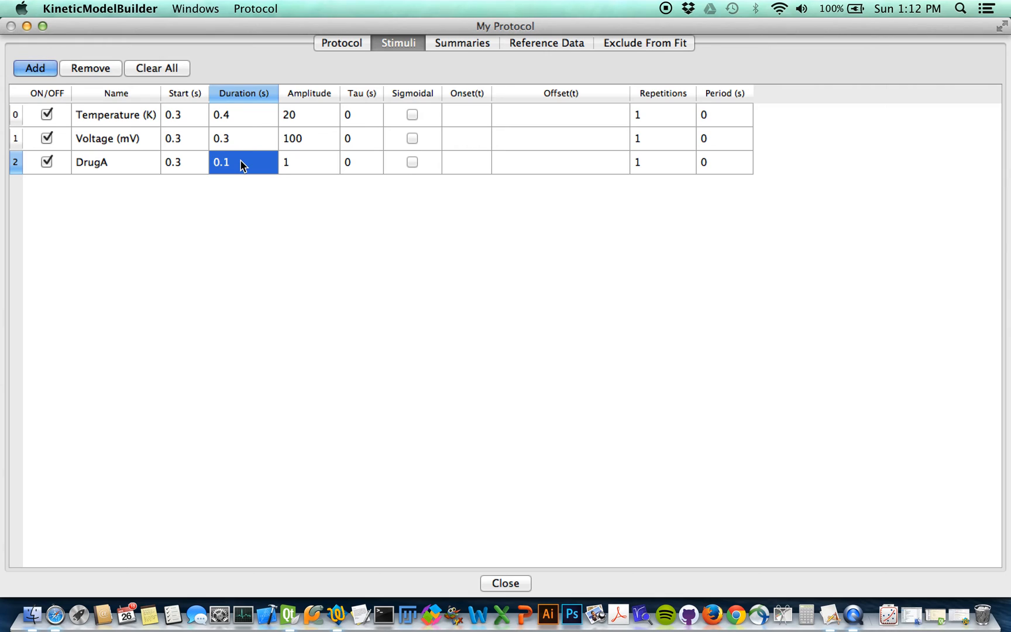
Set the DrugA repetitions to 3 with a period of 0.2 s.
double_click(663, 162)
text(3)
key(Return)
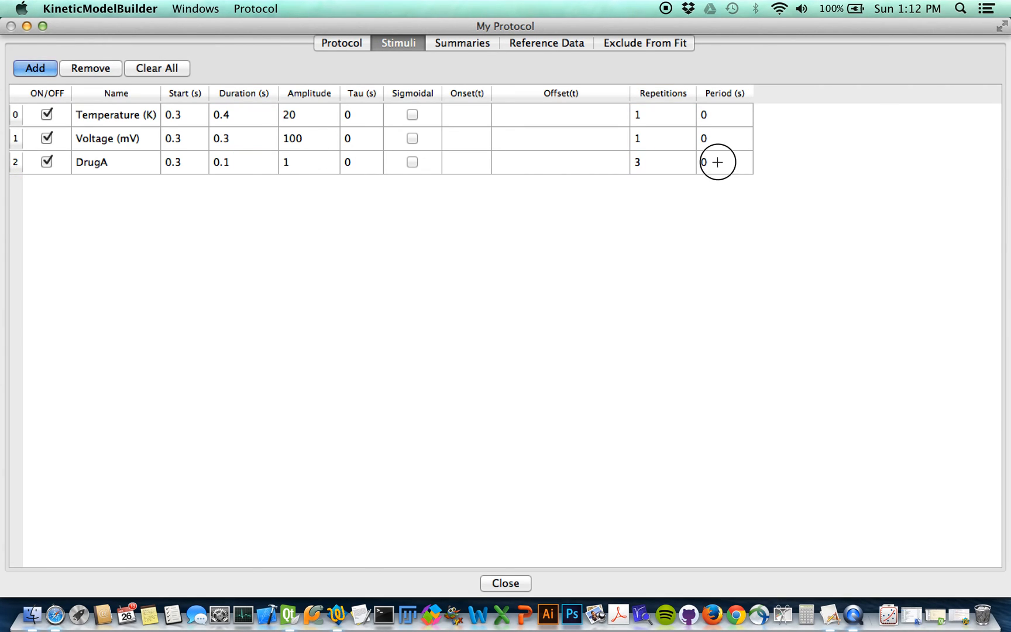
double_click(717, 162)
text(0.2)
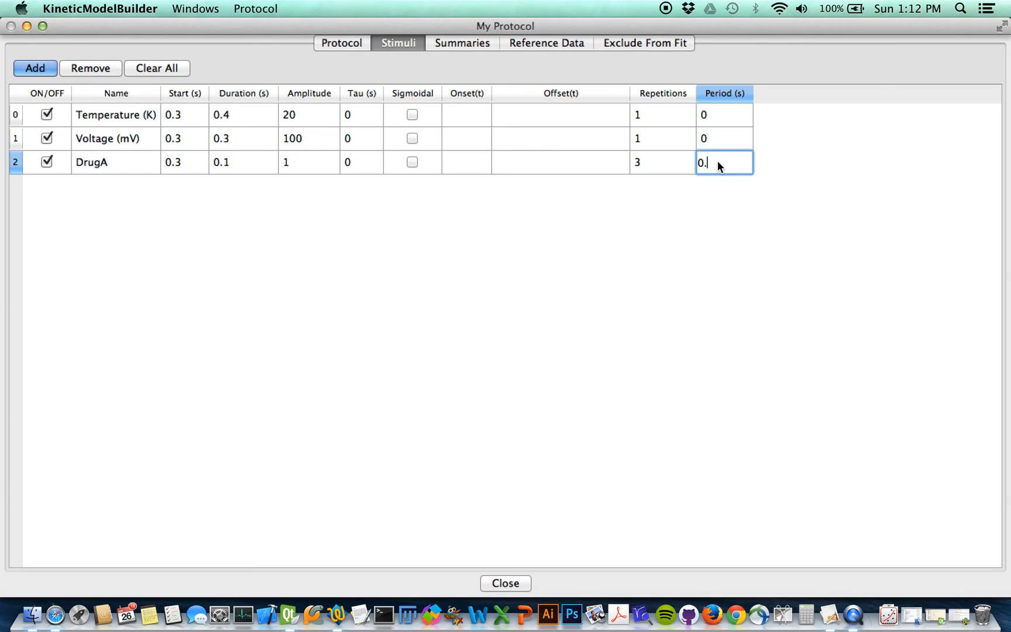
key(Return)
click(617, 275)
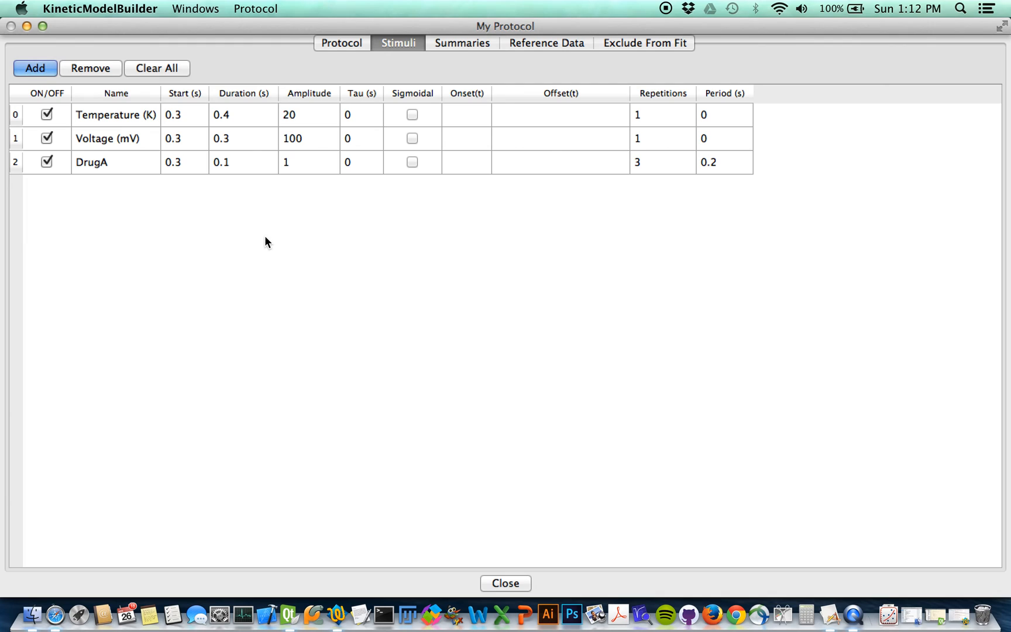
Close the stimuli settings and replot the stimuli with the repeated DrugA pulses.
key(Escape)
click(254, 9)
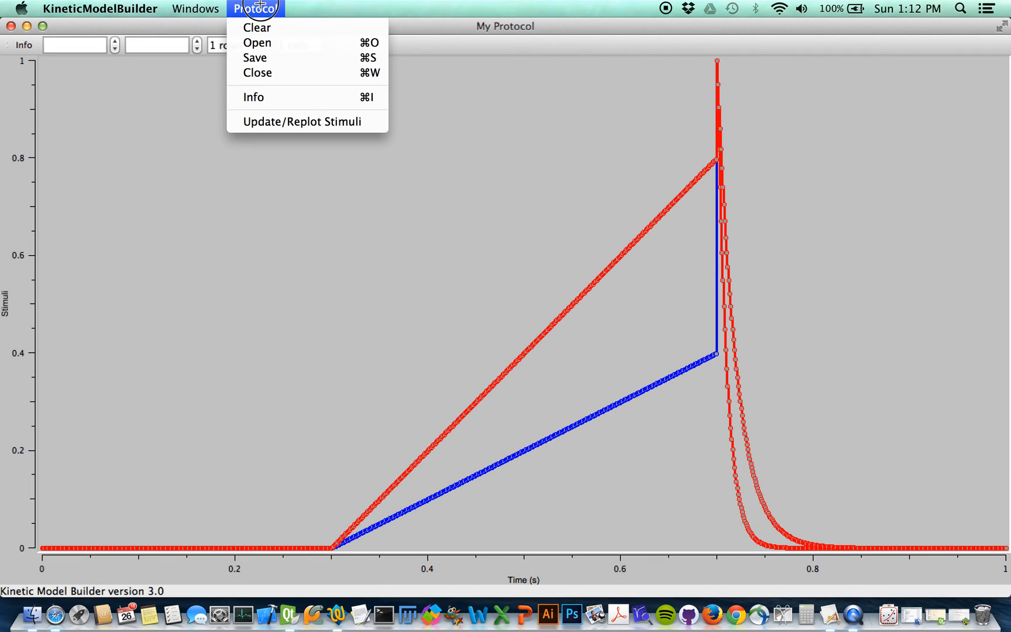
click(273, 118)
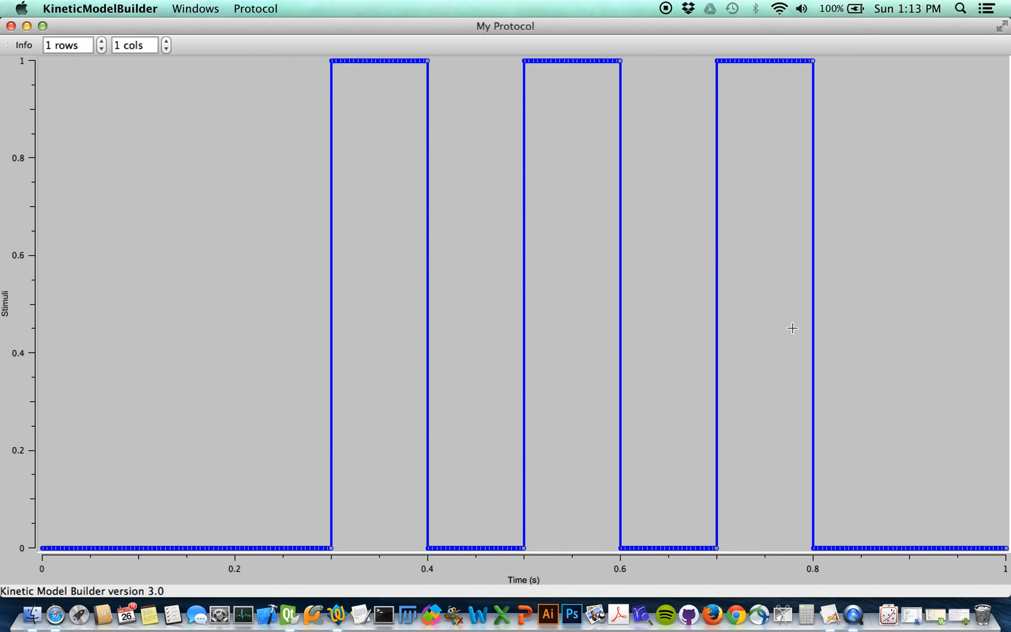
Reopen the stimuli settings, set the DrugA repetitions to 1,2,3, and replot the stimuli.
click(24, 45)
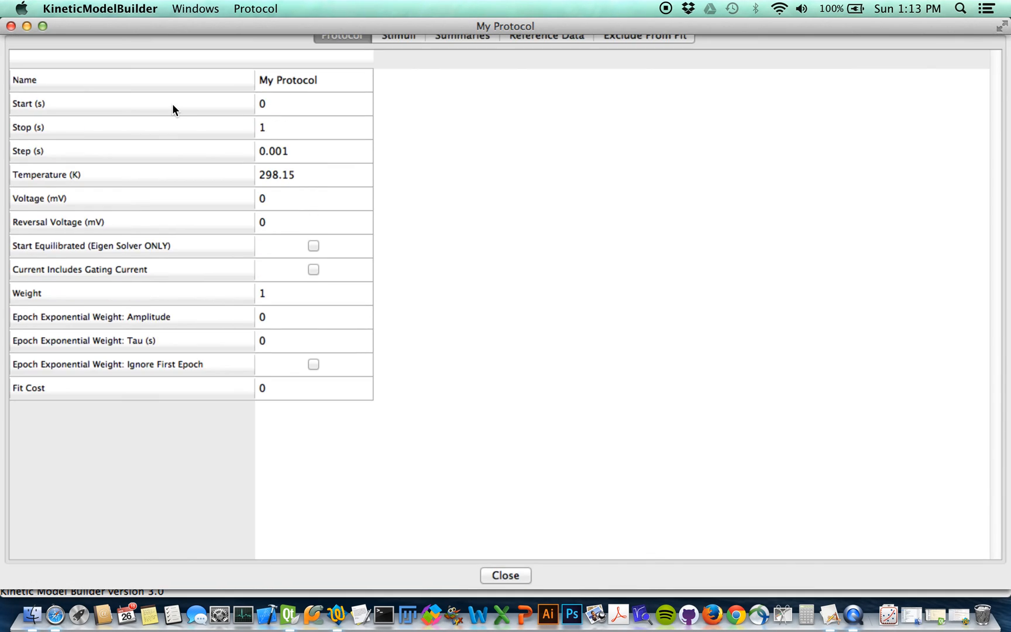
click(403, 43)
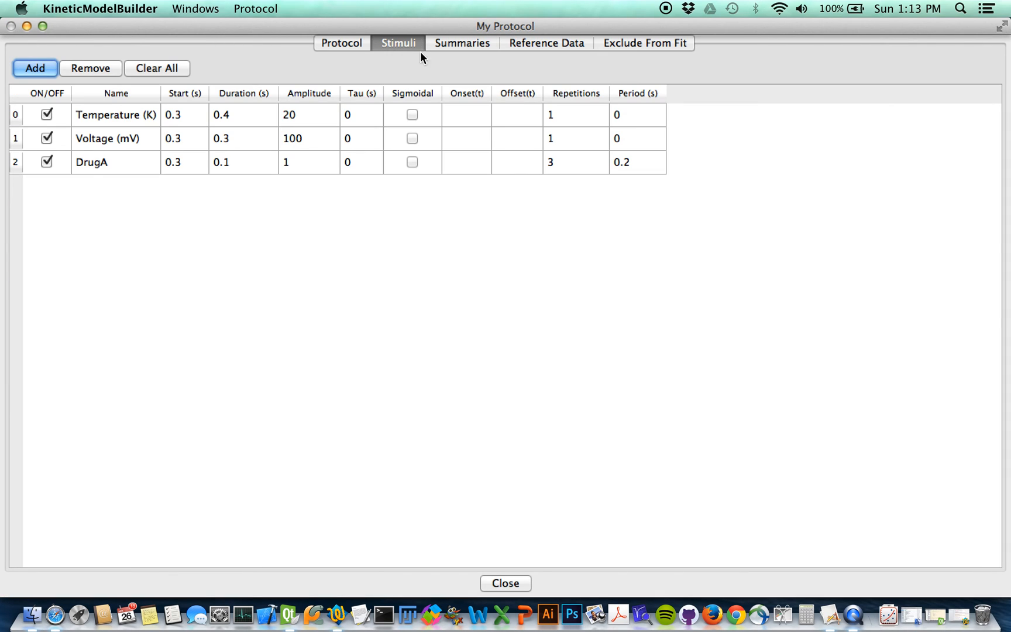
double_click(576, 163)
text(1)
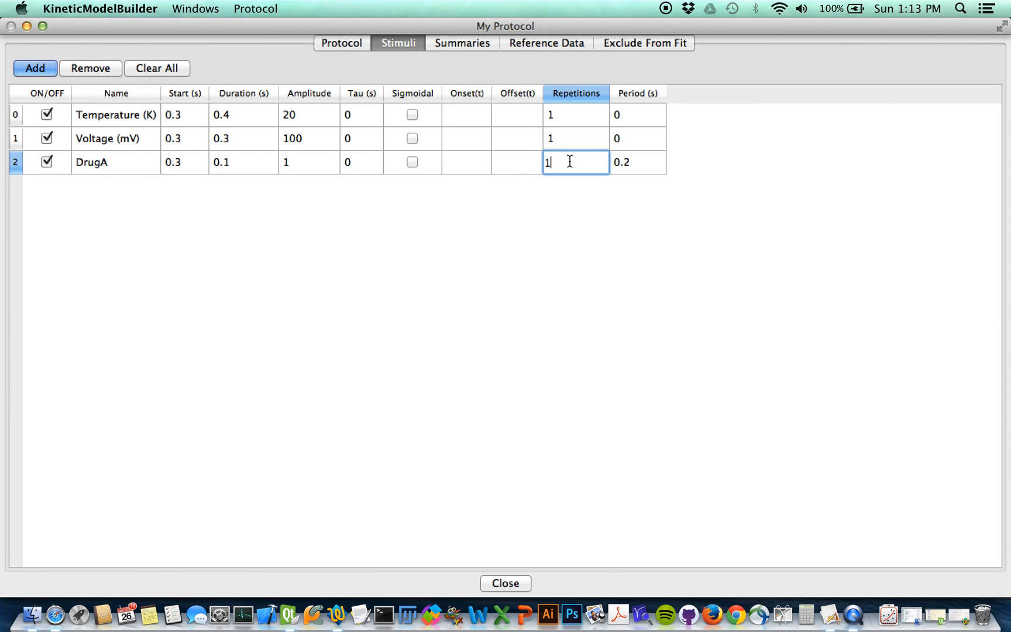
text(,2,3)
key(Return)
click(680, 279)
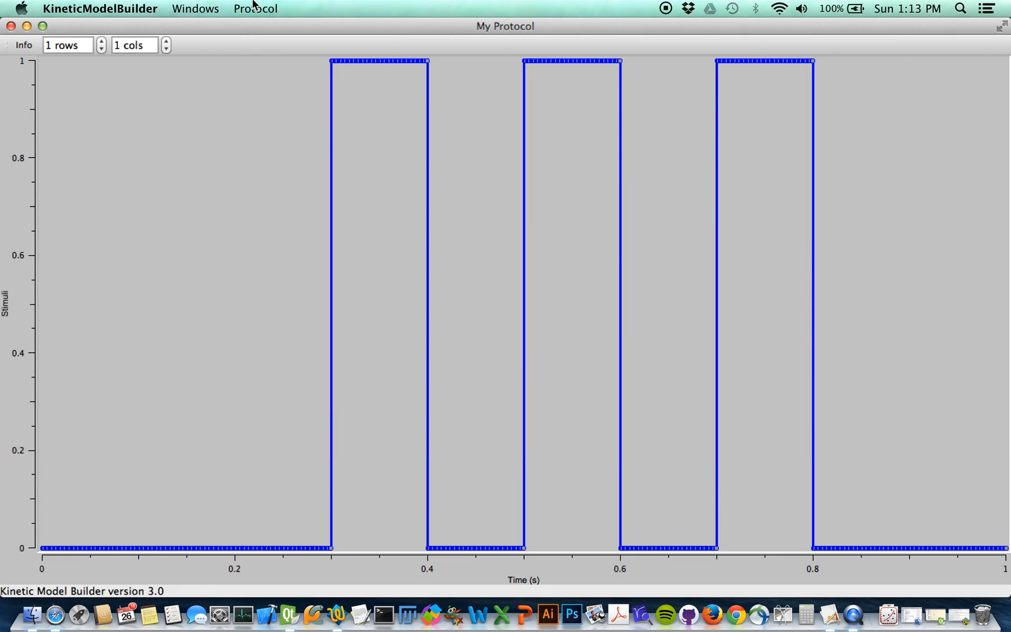
click(256, 9)
click(273, 123)
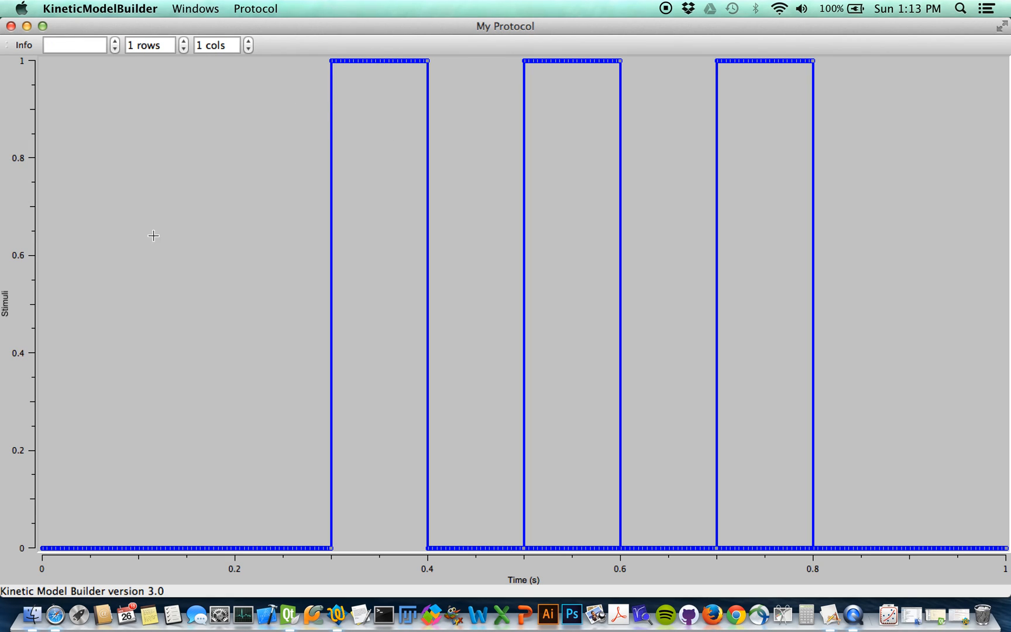
Step through sweep rows 1 to 3 individually, and clear the row selection to overlay all rows.
click(116, 44)
click(116, 44)
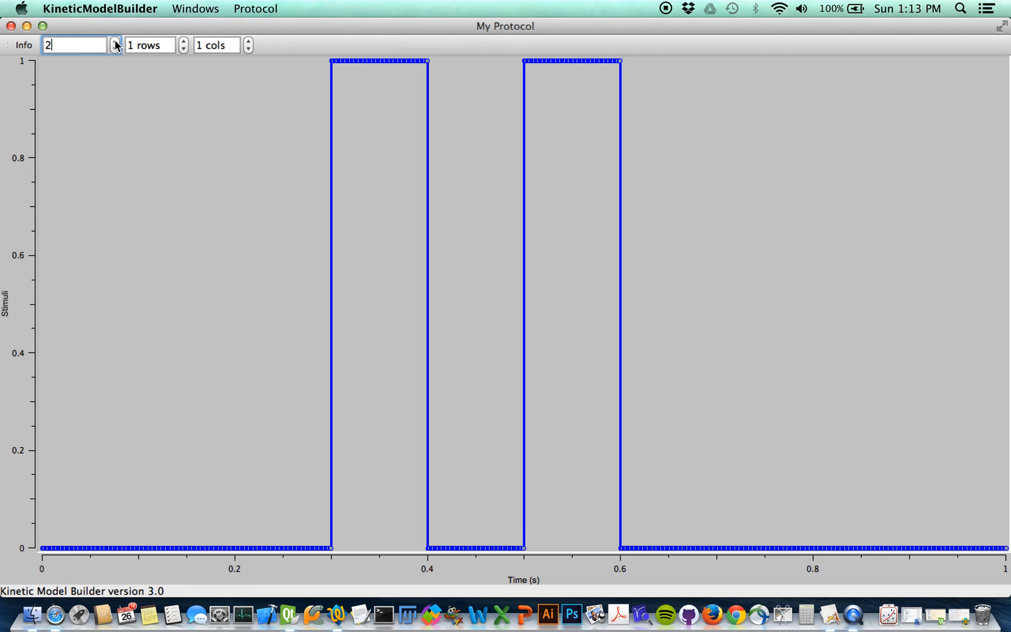
click(116, 43)
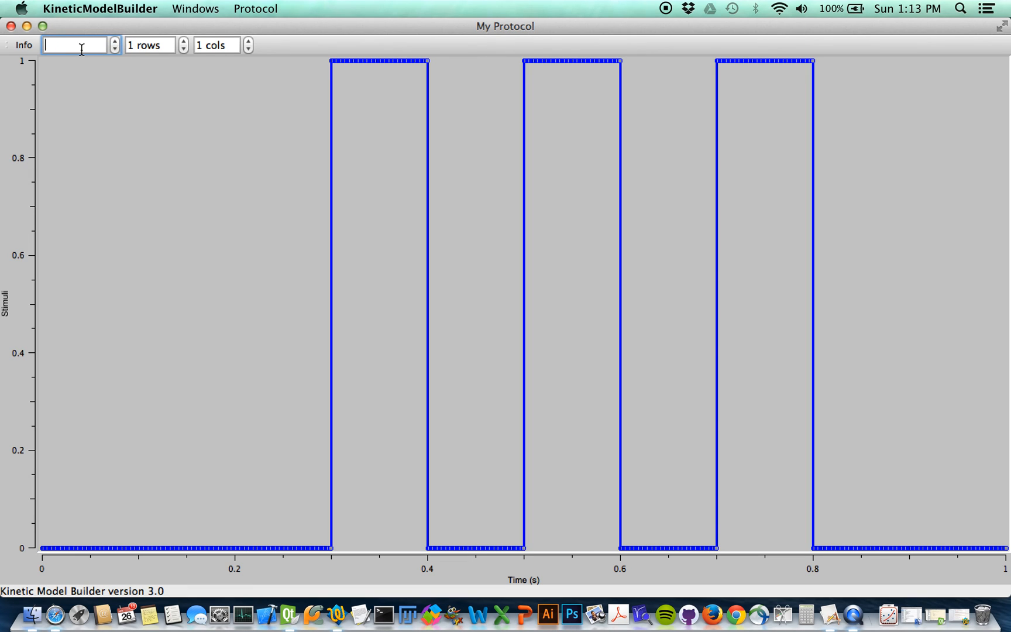
click(113, 130)
Reopen the stimuli settings of the protocol.
click(25, 45)
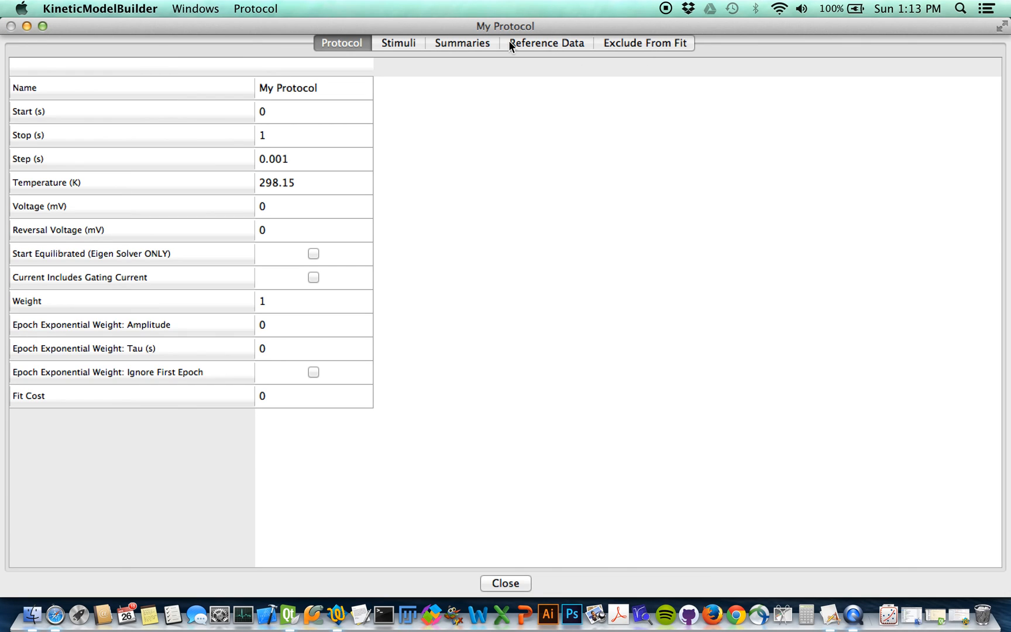
click(412, 43)
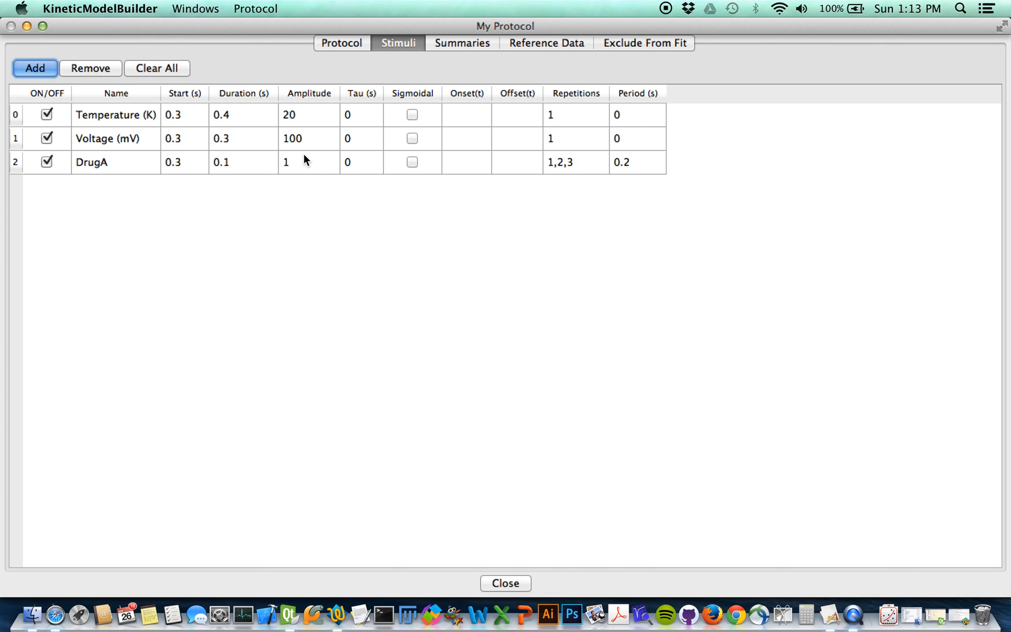